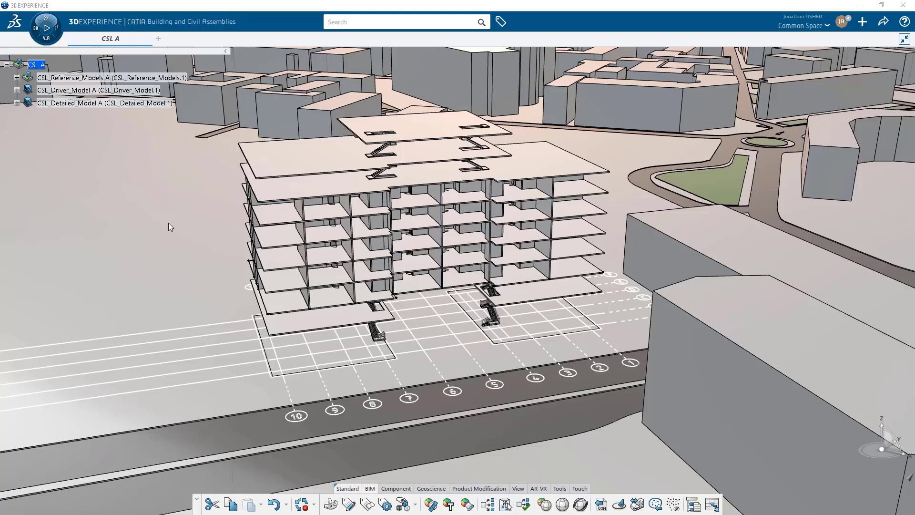
Step: Launch the IP Classification Editor app by searching 'clas' in the compass apps panel
click(35, 29)
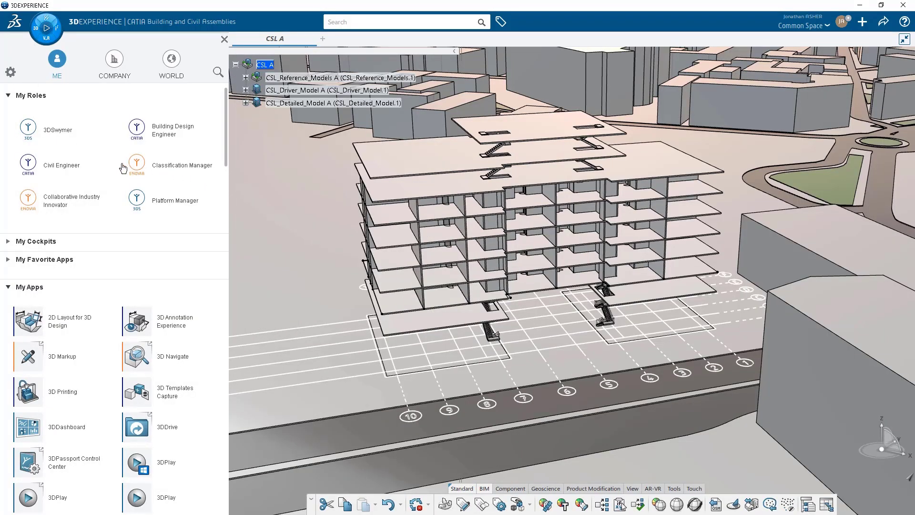
click(218, 72)
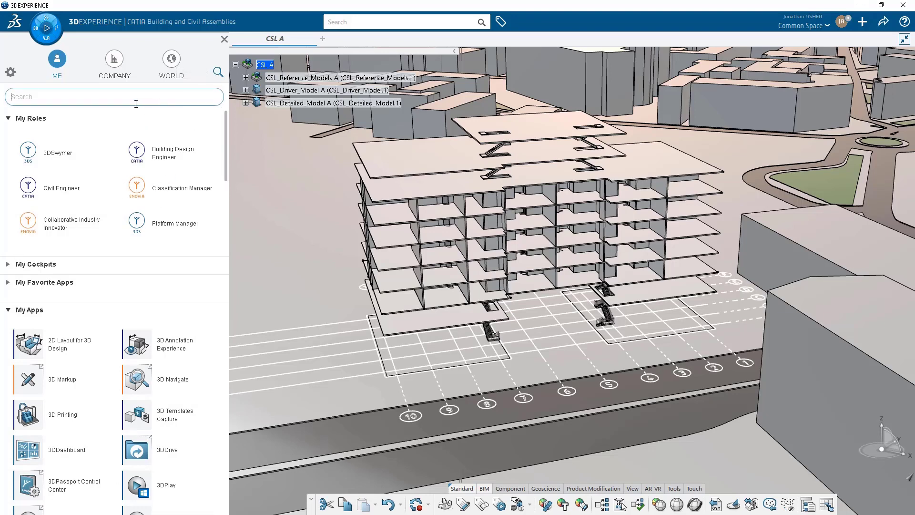
text(clas)
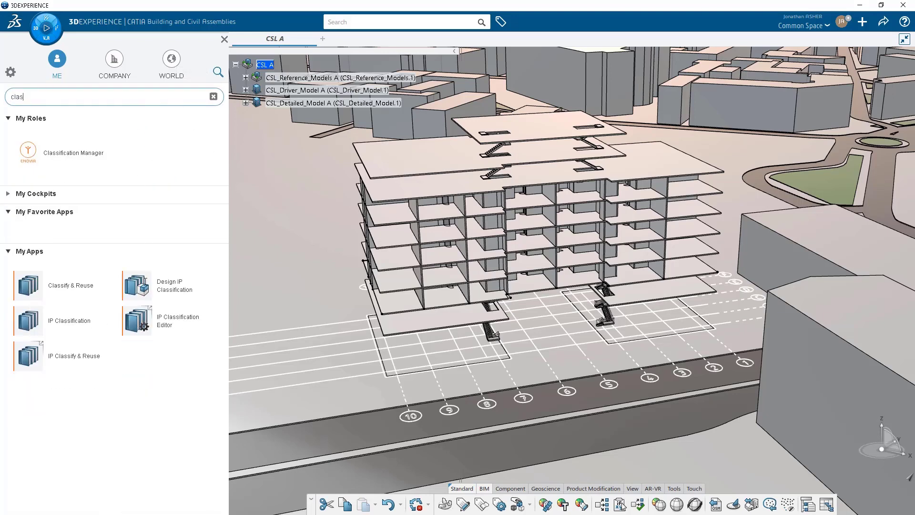
click(139, 320)
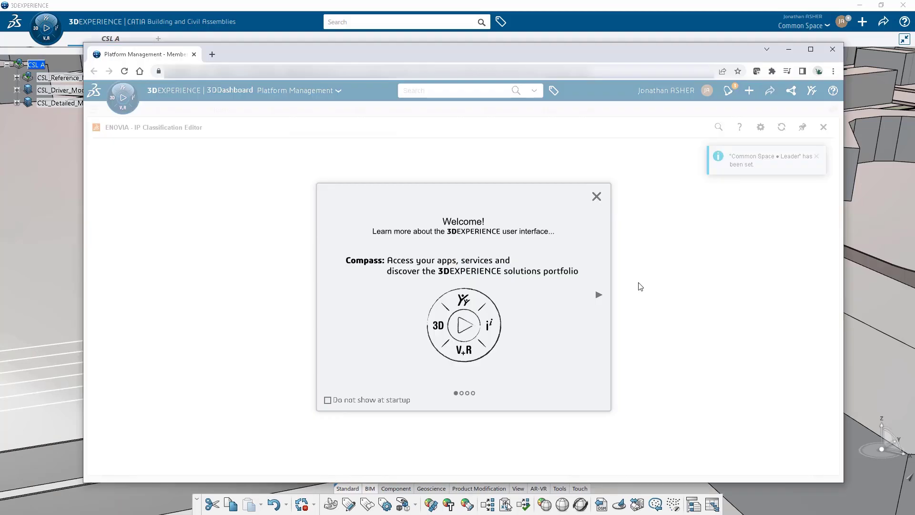
Step: Dismiss the welcome tour, name the new library 'Building Components' and open it
click(596, 196)
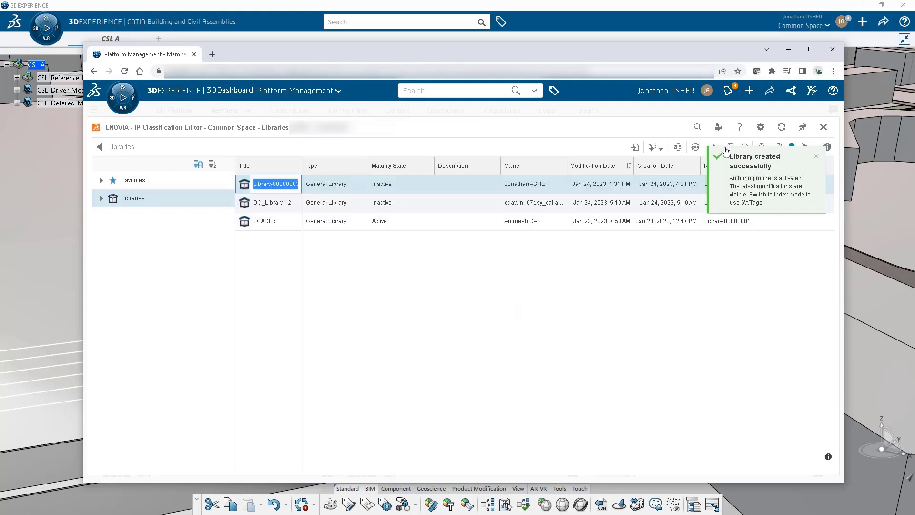
text(Building Components)
key(Return)
click(335, 184)
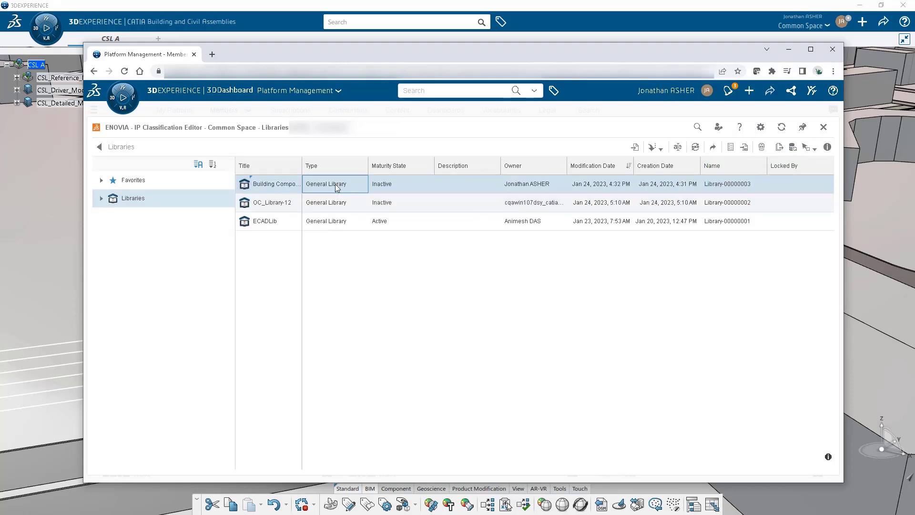
double_click(336, 184)
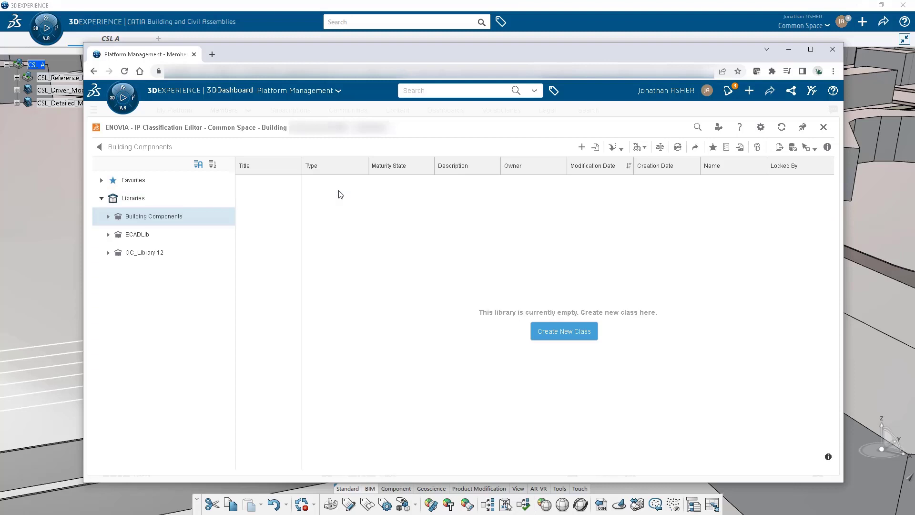
Step: Create and open a 'Concrete Structural Walls' class in the library, then return to CATIA
click(544, 335)
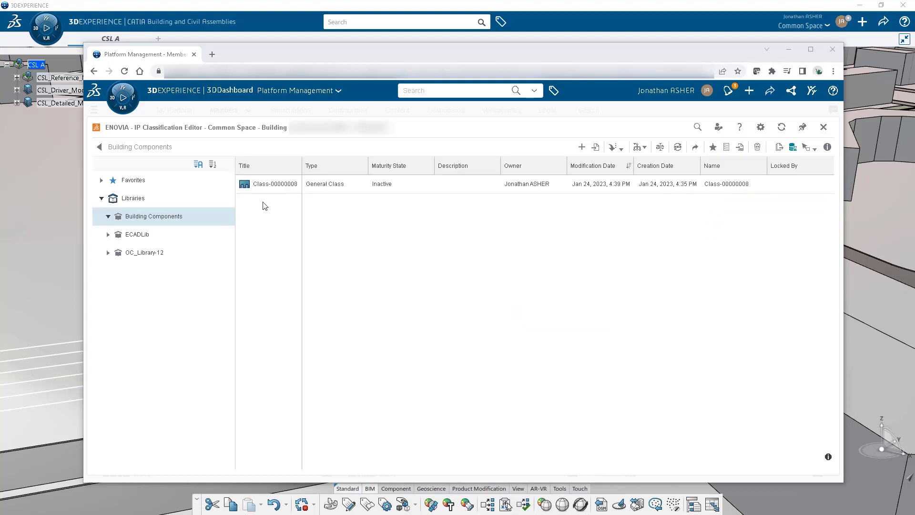
click(264, 185)
click(265, 186)
text(Cond)
text(rete Structure W)
text(e)
key(Return)
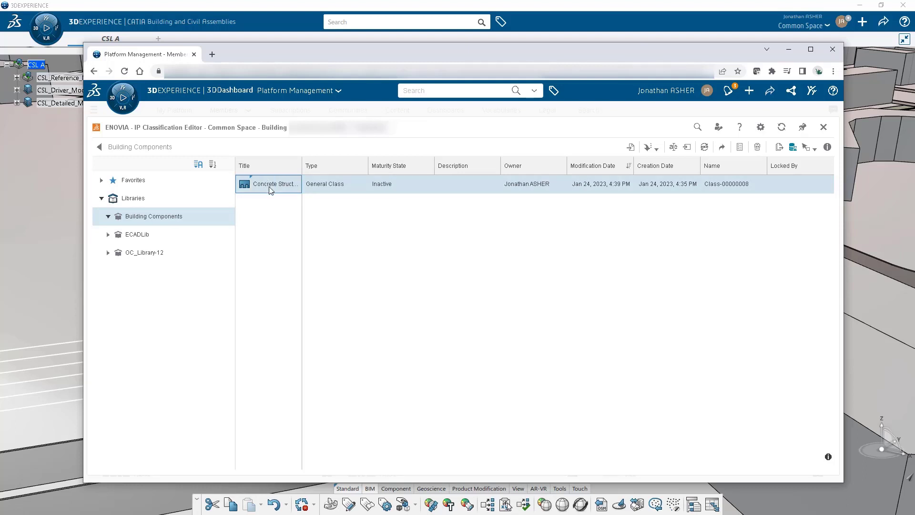
double_click(343, 186)
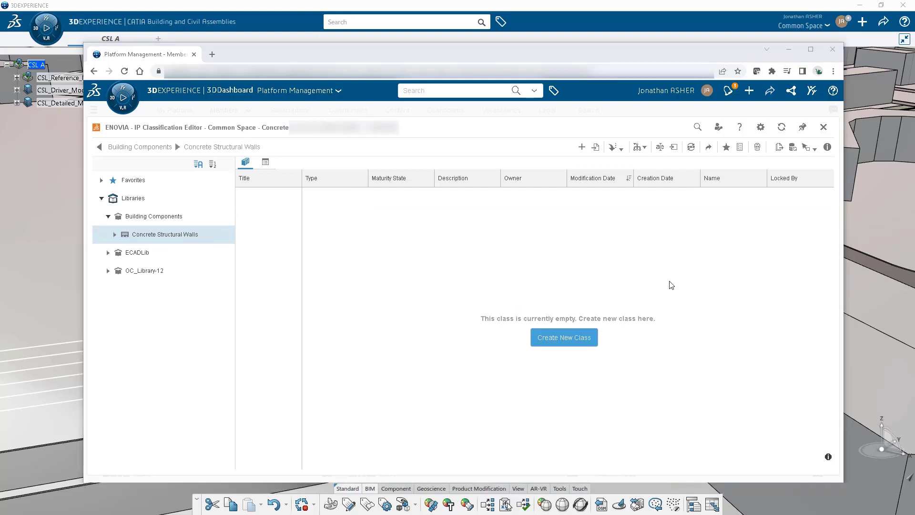
click(885, 262)
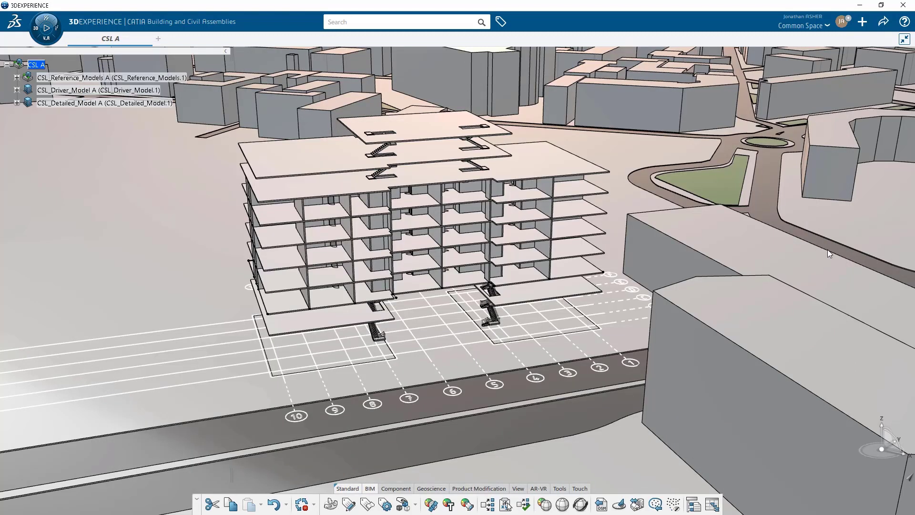
Step: Add the 'Demo-Voile Beton Type V2' wall type, found via 'voile', to Concrete Structural Walls and close Libraries
click(556, 486)
click(361, 503)
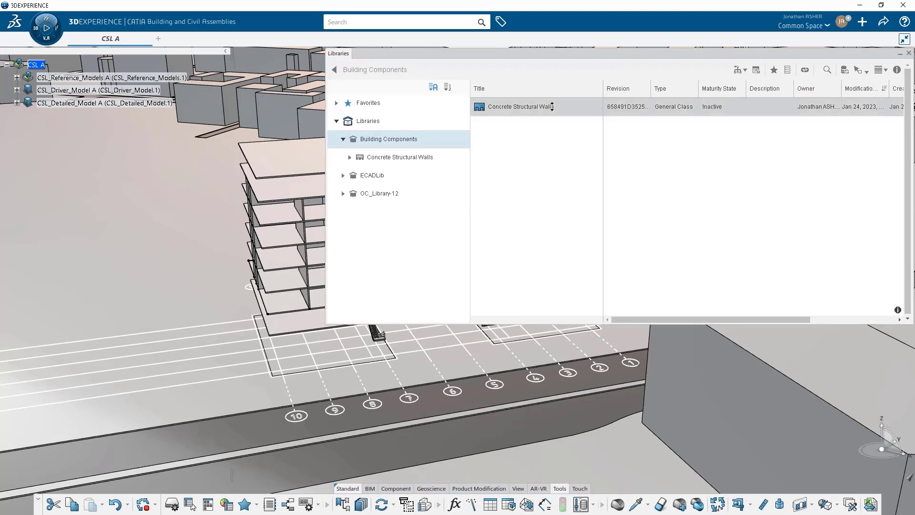
double_click(552, 106)
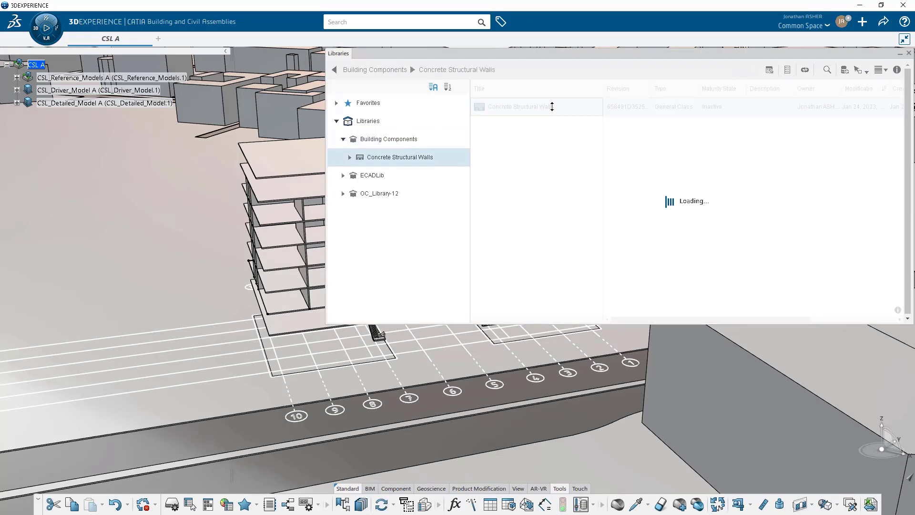
click(401, 22)
text(voile)
key(Return)
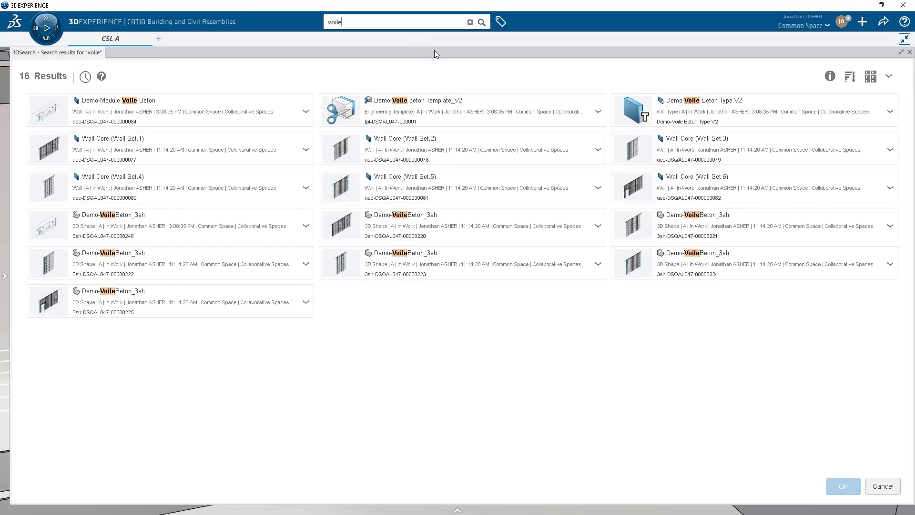
click(638, 125)
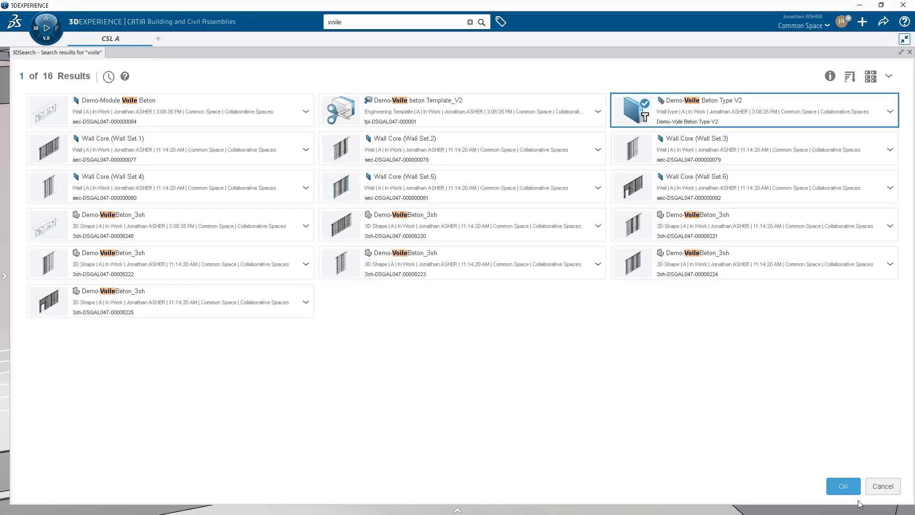
click(848, 489)
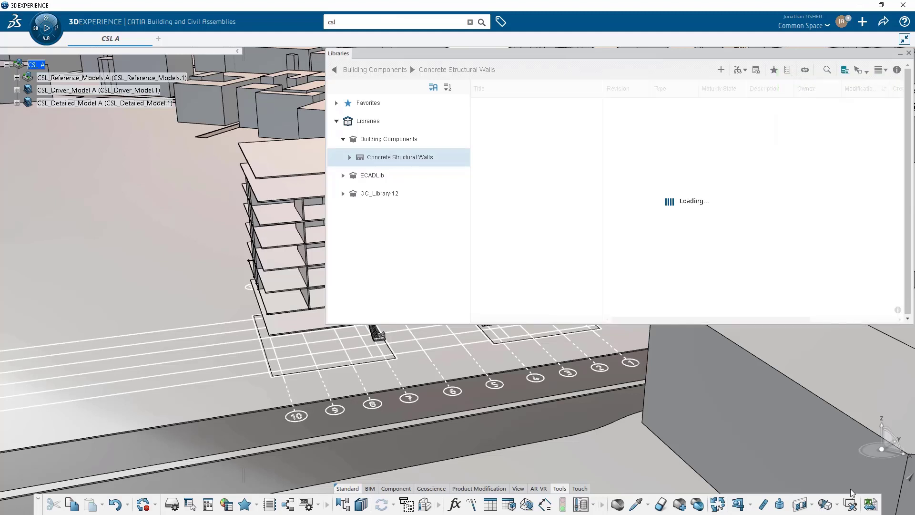
click(908, 53)
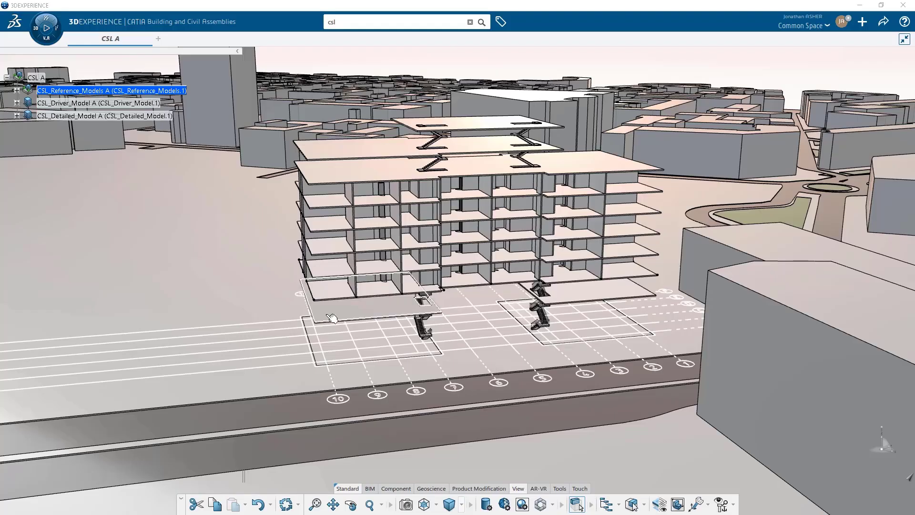
Step: Hide Slab Set.8, Slab Set.9 and Slab Set.10 in the driver model tree
click(16, 103)
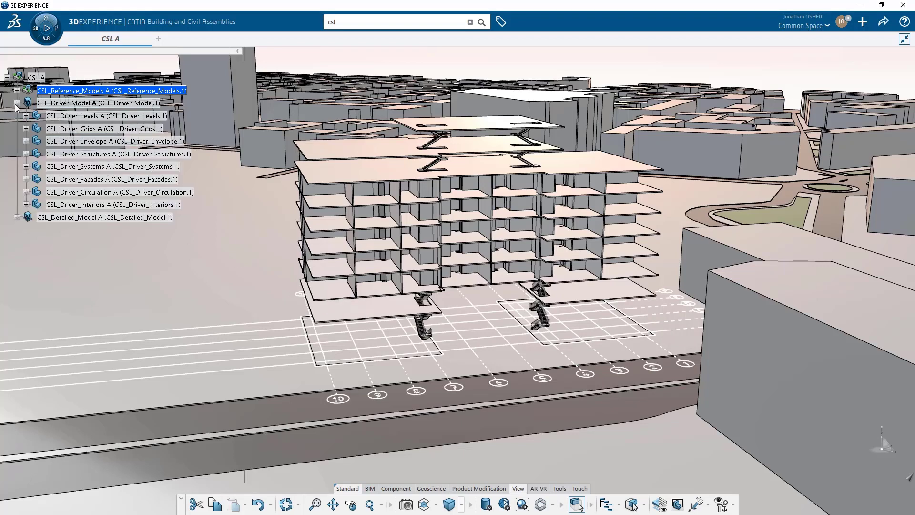
click(26, 154)
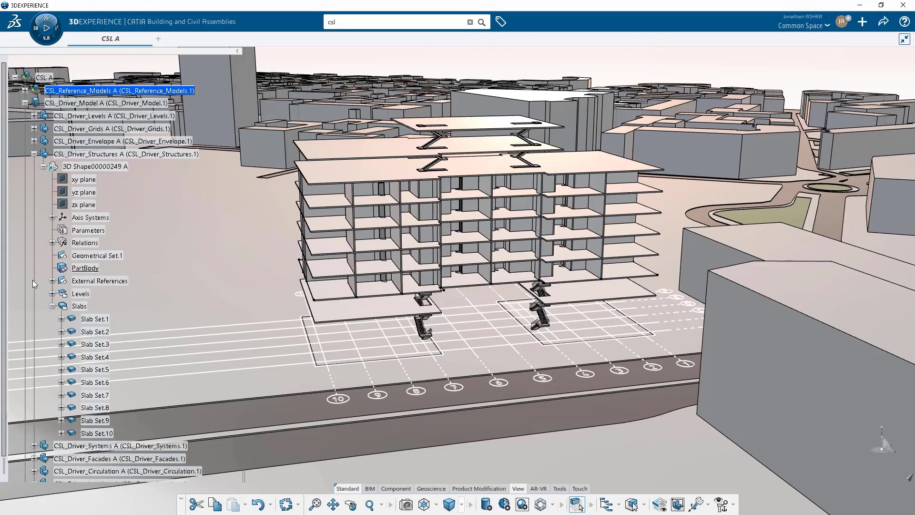
click(101, 411)
shift+click(97, 432)
right_click(105, 429)
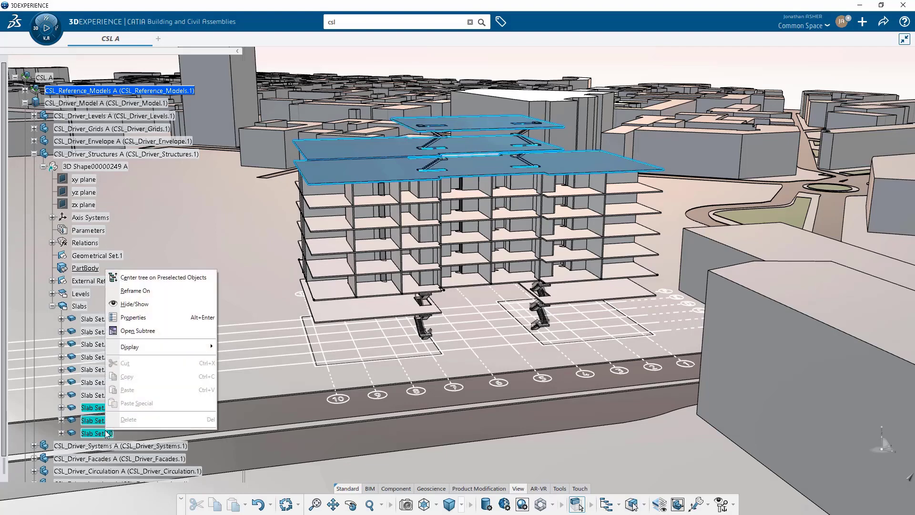
click(134, 304)
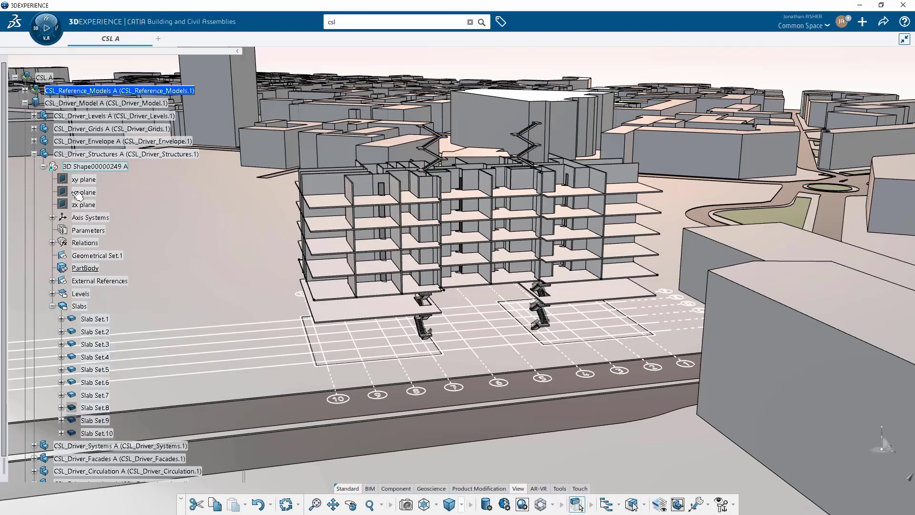
Step: Expand Interiors to LEVEL_08 WALLS and zoom the view into the top floor
click(34, 154)
click(26, 204)
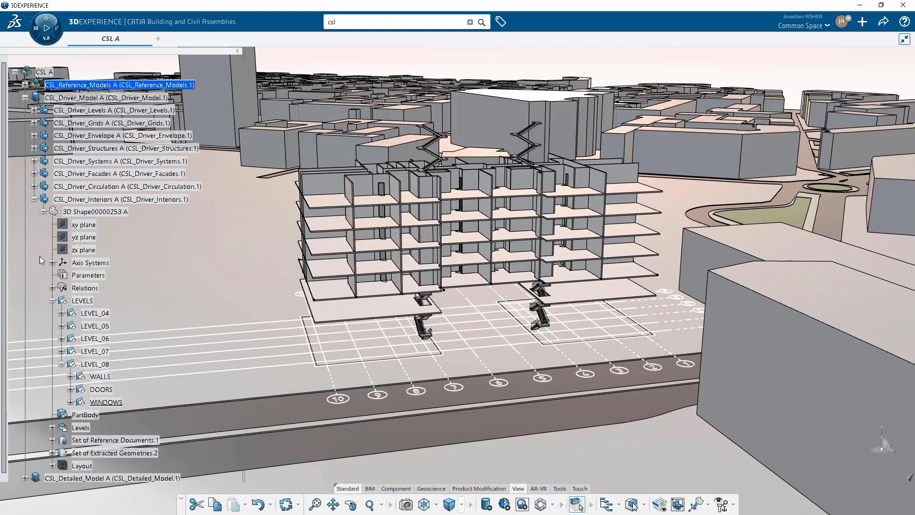
click(101, 377)
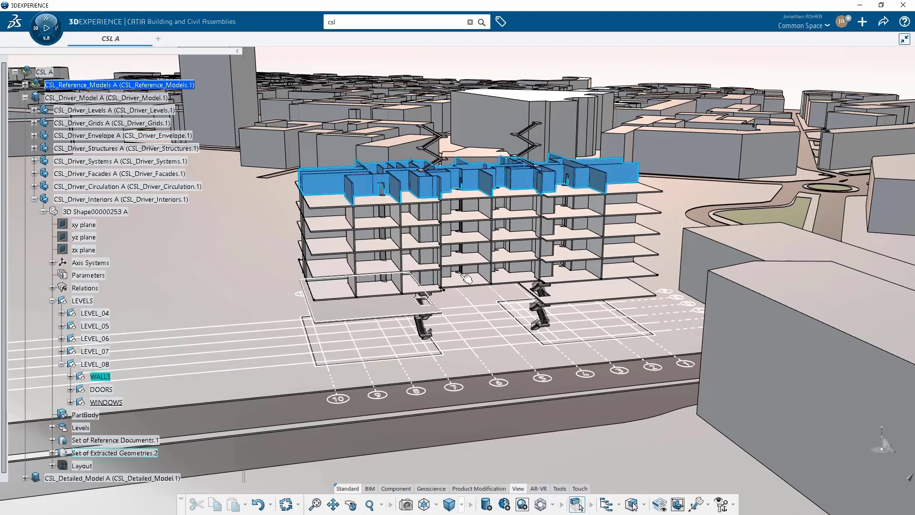
middle_drag(333, 309, 377, 333)
scroll(377, 333, up, 10)
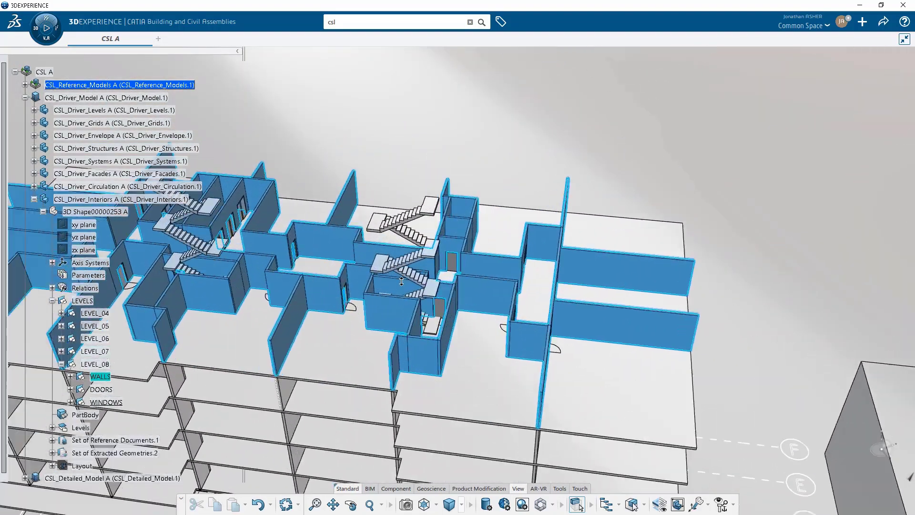
key(Escape)
scroll(480, 292, up, 10)
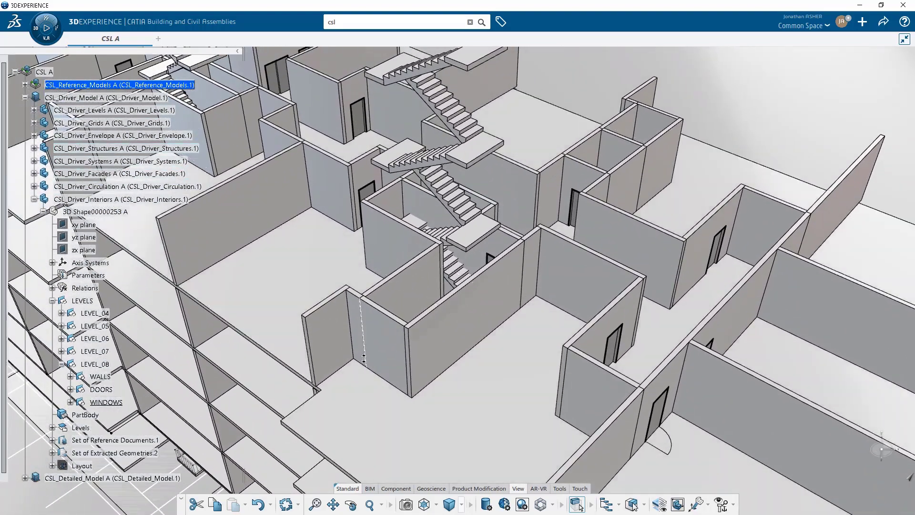
Step: Distribute the three stairwell wall cores, with CSL_Detailed_Model_Structure as the target
click(371, 490)
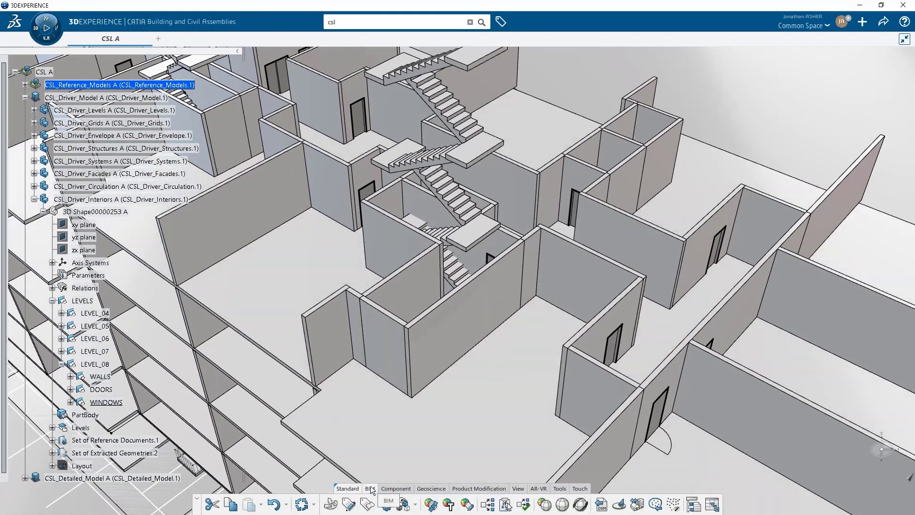
click(487, 504)
middle_drag(435, 369, 388, 379)
click(389, 374)
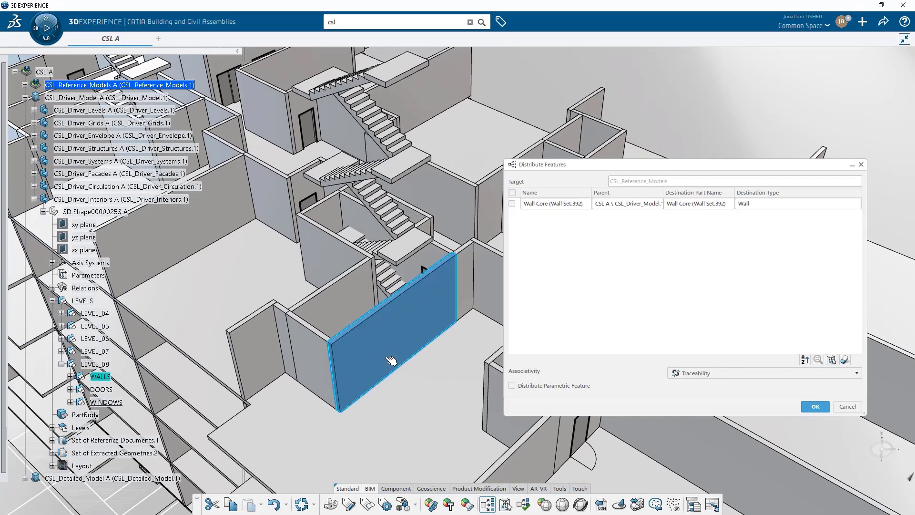
click(327, 370)
click(332, 322)
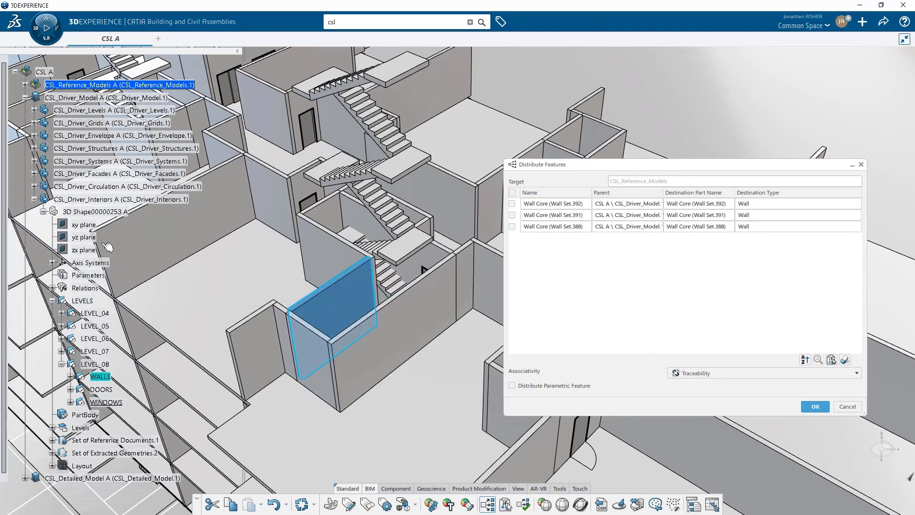
scroll(45, 256, down, 5)
click(25, 291)
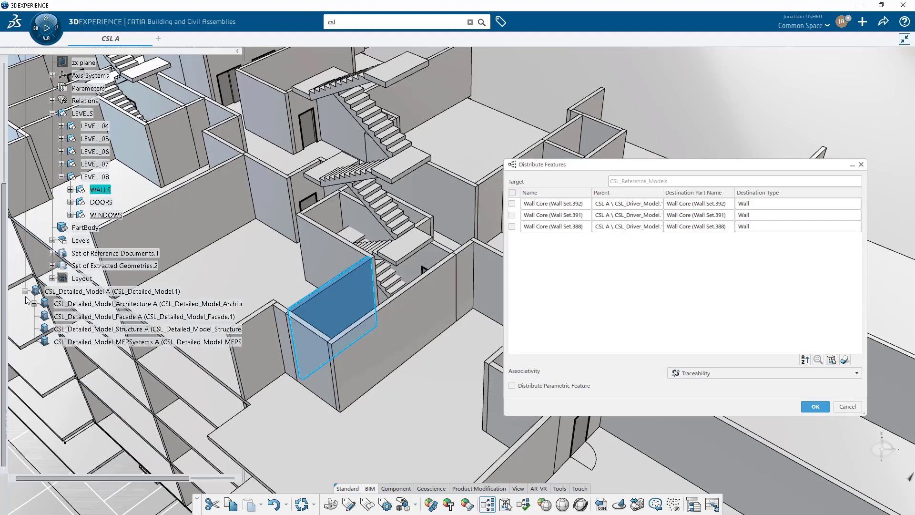
click(626, 179)
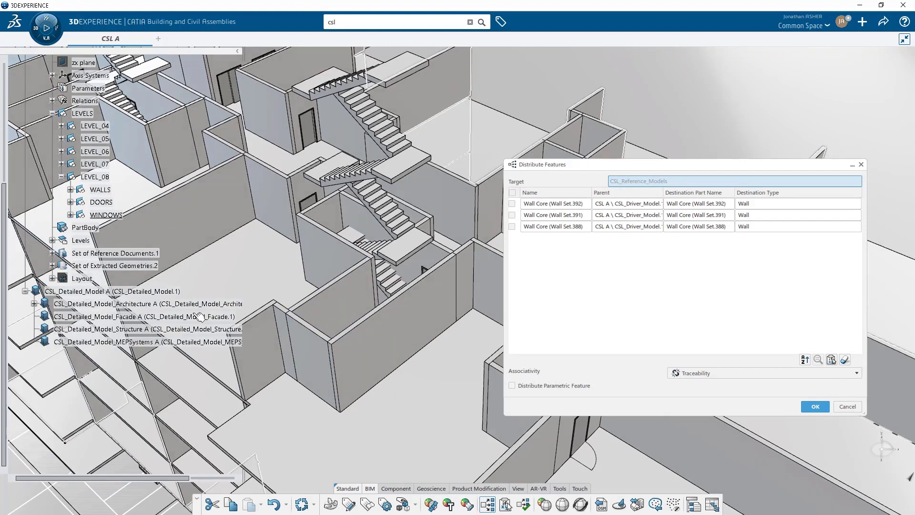
click(123, 330)
Step: Set the destination part name of all three rows to CSL_STR_WP_01
click(706, 203)
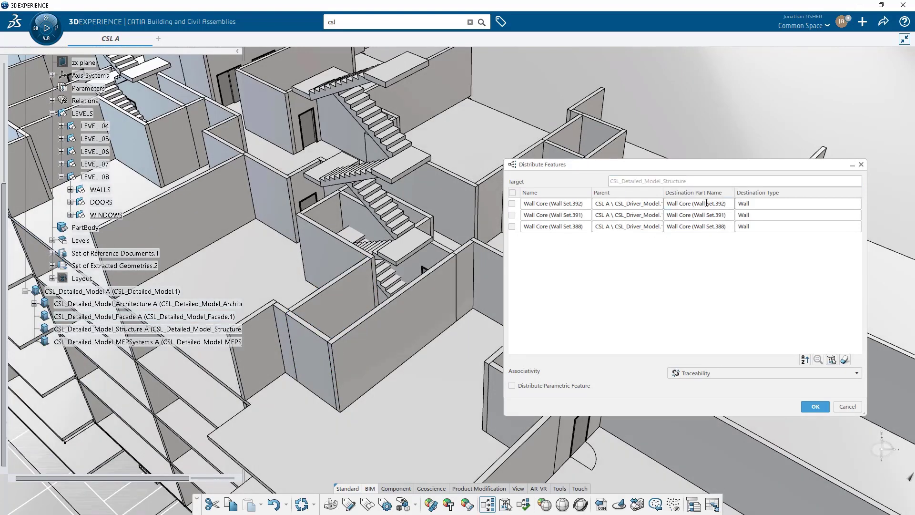
double_click(699, 204)
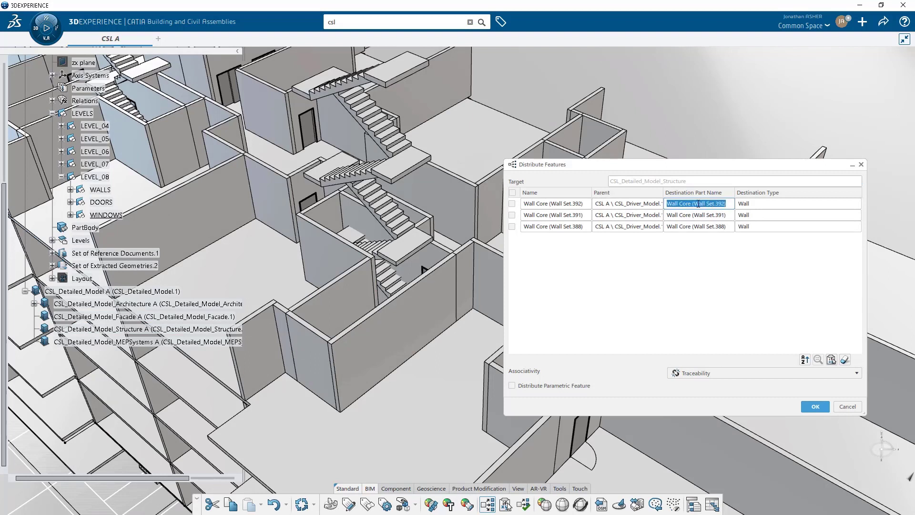
text(CSL_STR_WP_01)
double_click(672, 201)
click(712, 215)
double_click(715, 214)
text(CSL_STR_WP_01)
click(695, 226)
double_click(696, 226)
text(CSL_STR_WP_01)
click(695, 220)
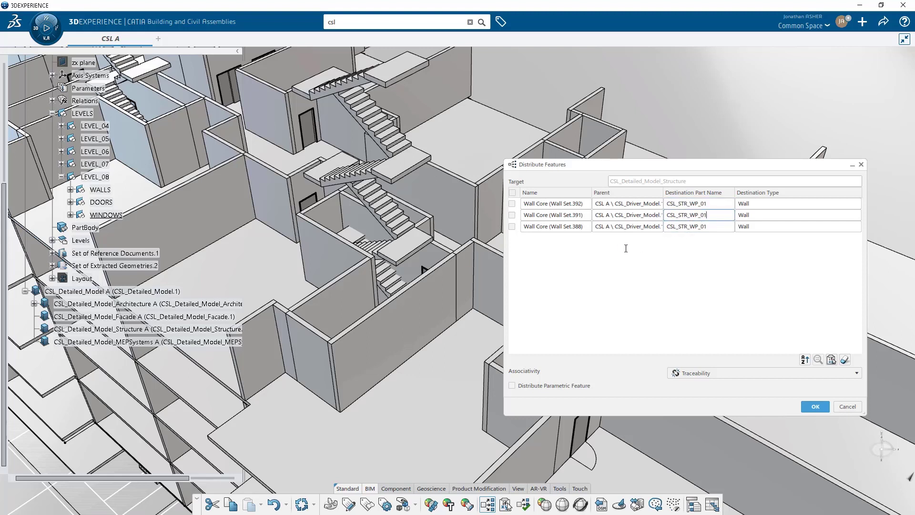
Step: Include all rows, choose Traceability and Associativity, and confirm the distribution
click(512, 193)
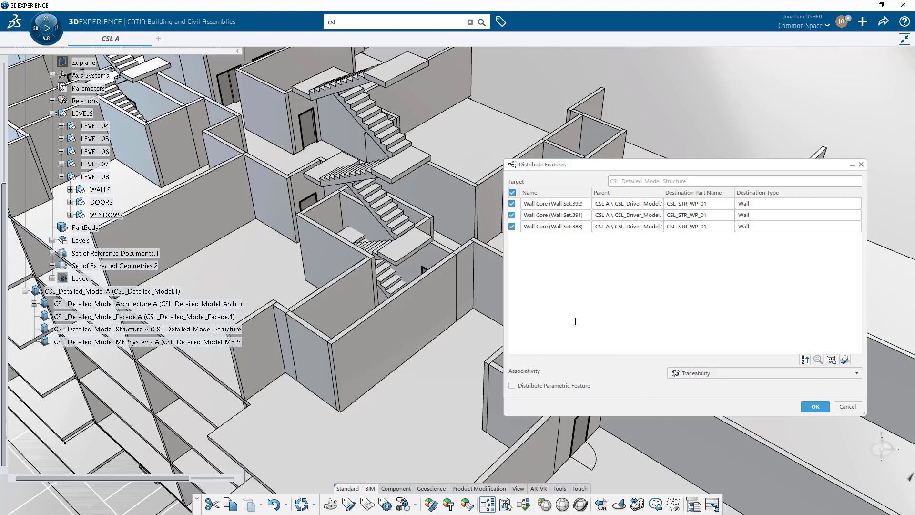
click(763, 373)
click(691, 384)
click(820, 408)
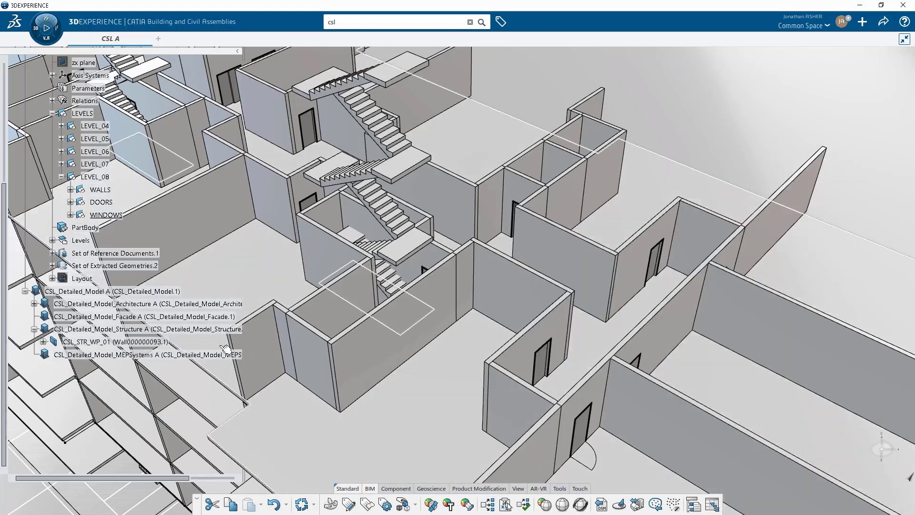
Step: Expand CSL_STR_WP_01 to Geometrical Set.1 and inspect Wall Set.1, 2 and 3
click(43, 342)
click(52, 355)
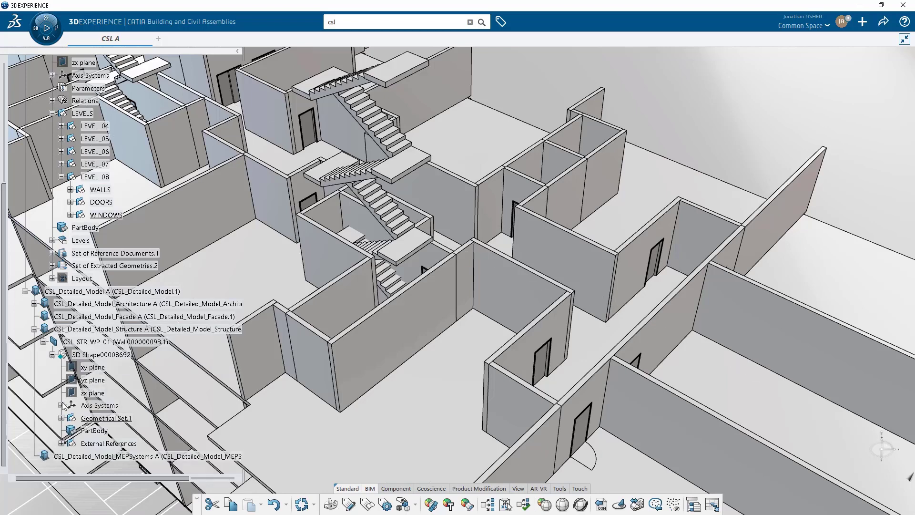
click(61, 418)
scroll(60, 392, down, 3)
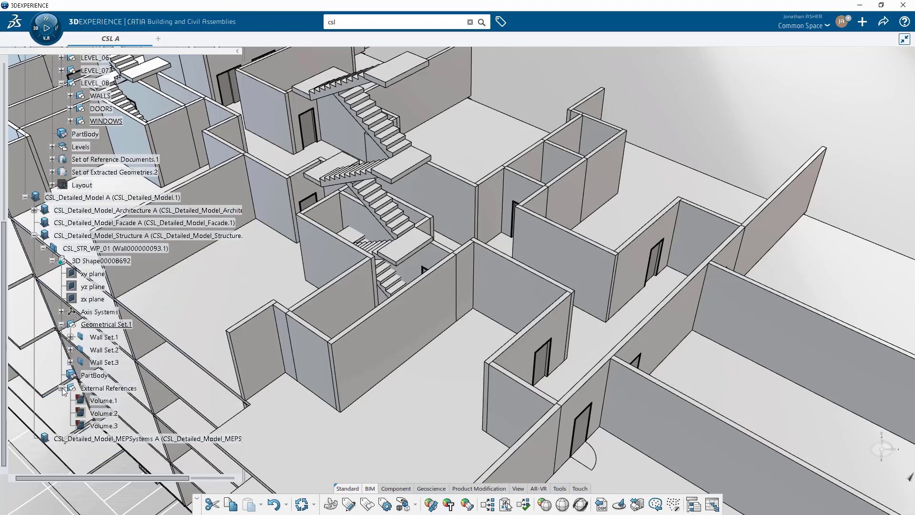
click(112, 337)
click(106, 350)
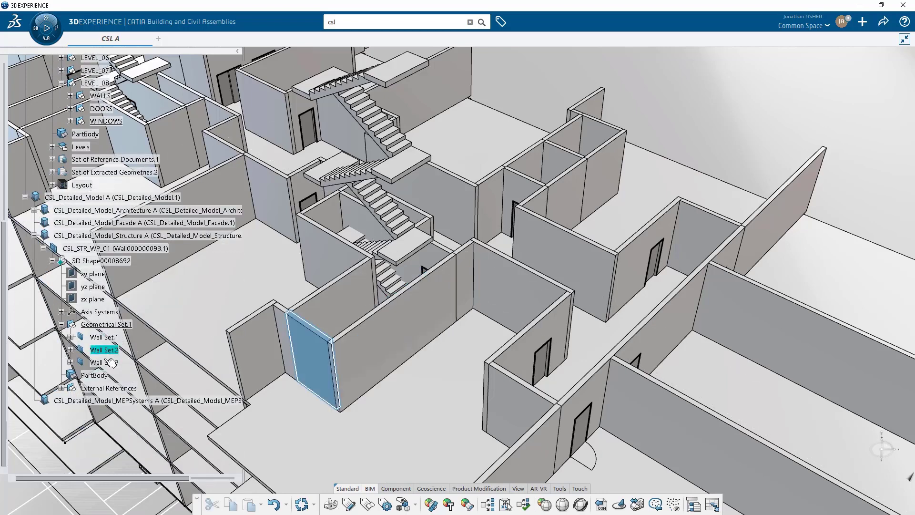
click(106, 362)
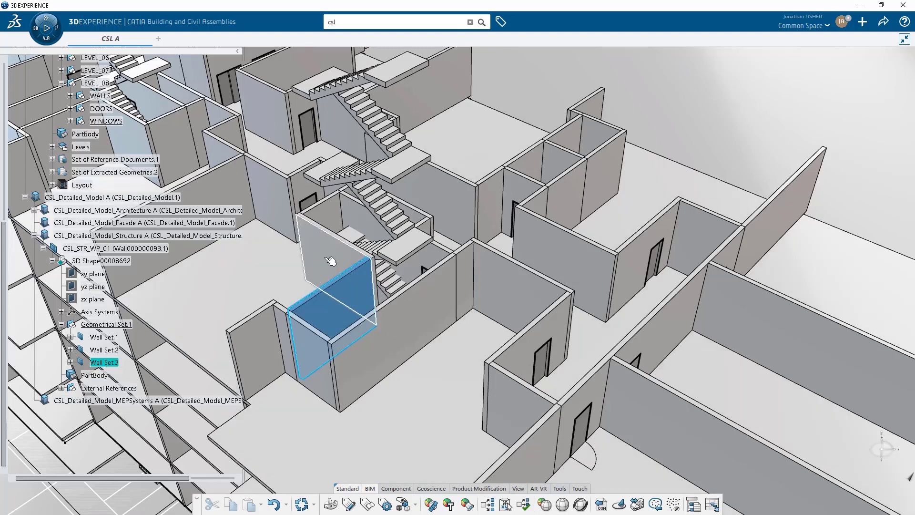
click(330, 261)
click(102, 325)
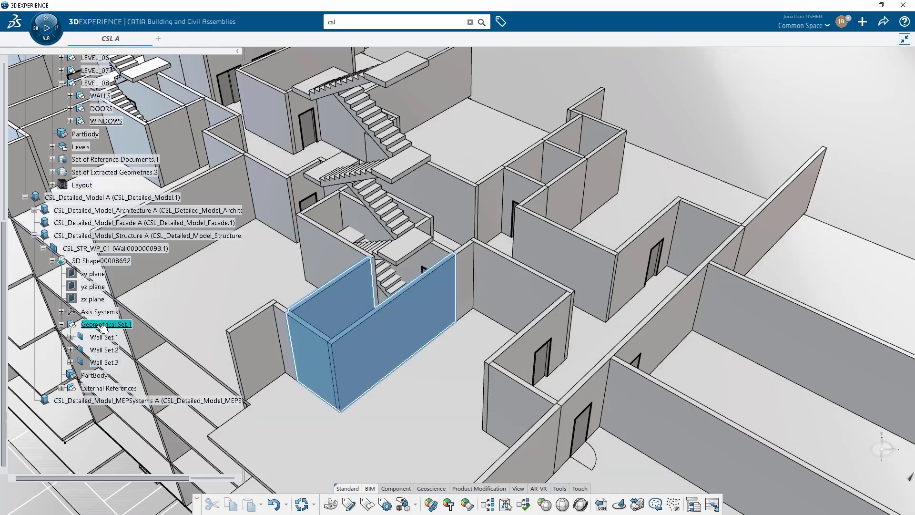
Step: Define 3D Shape00008692 in work and distribute a new Wall Set.4 beside the stair core
double_click(103, 325)
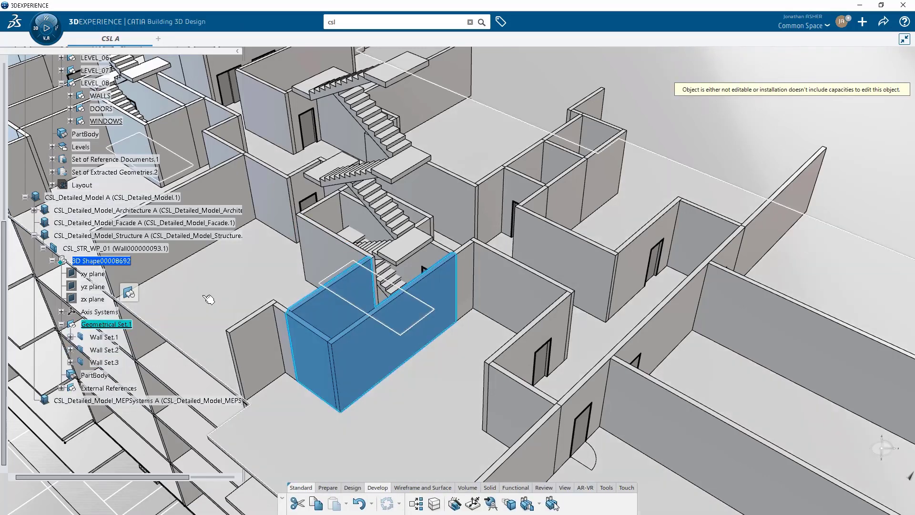
click(326, 266)
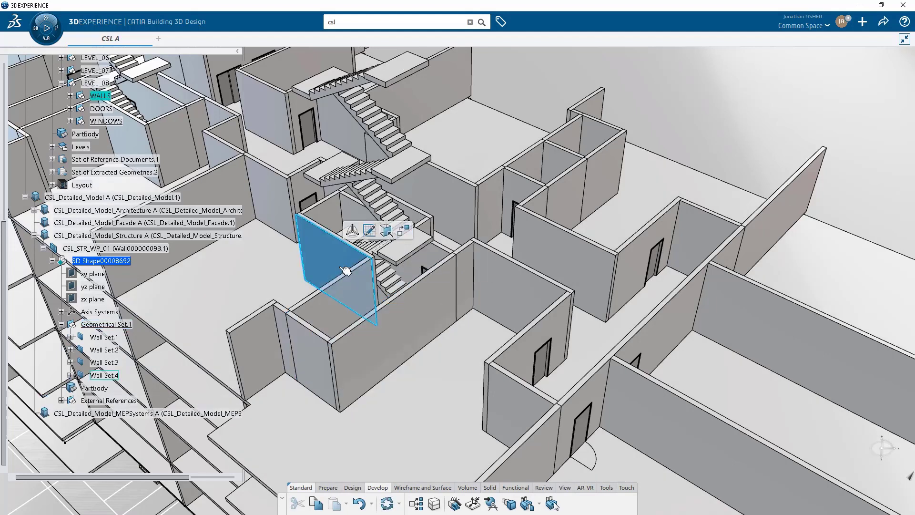
click(405, 232)
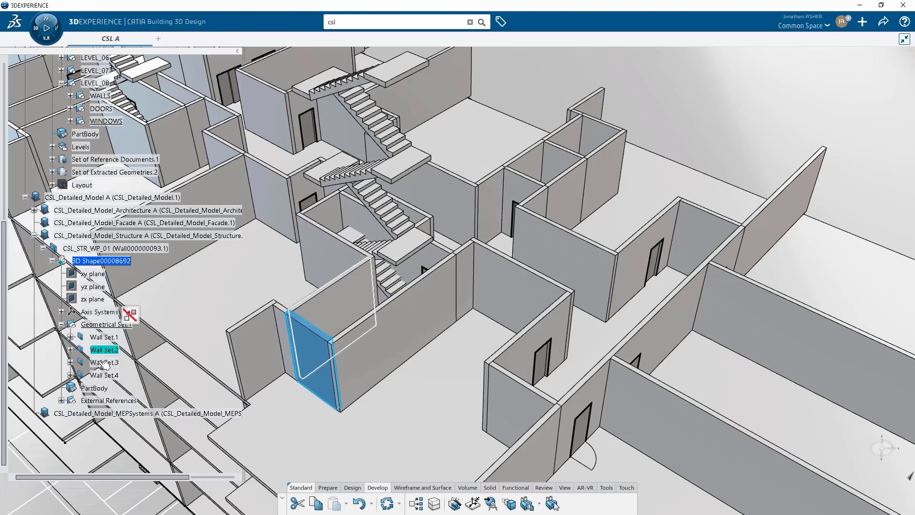
click(61, 400)
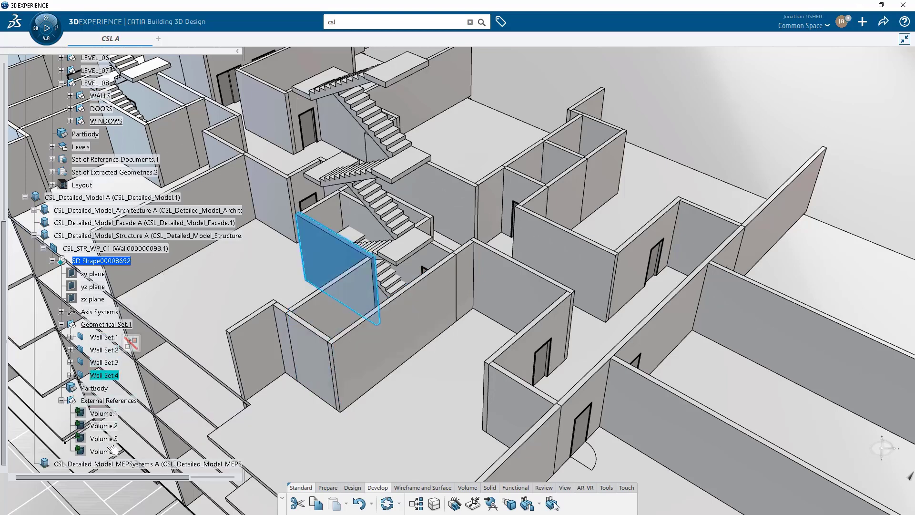
click(106, 325)
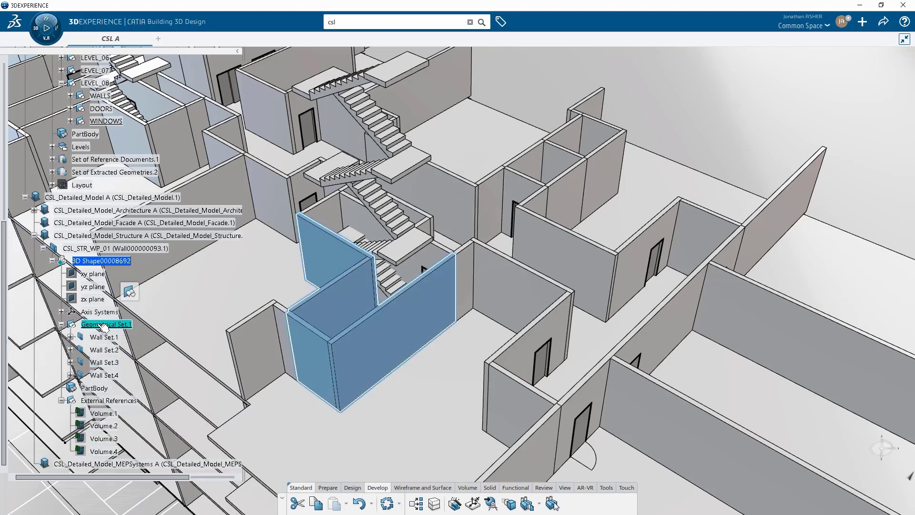
click(365, 224)
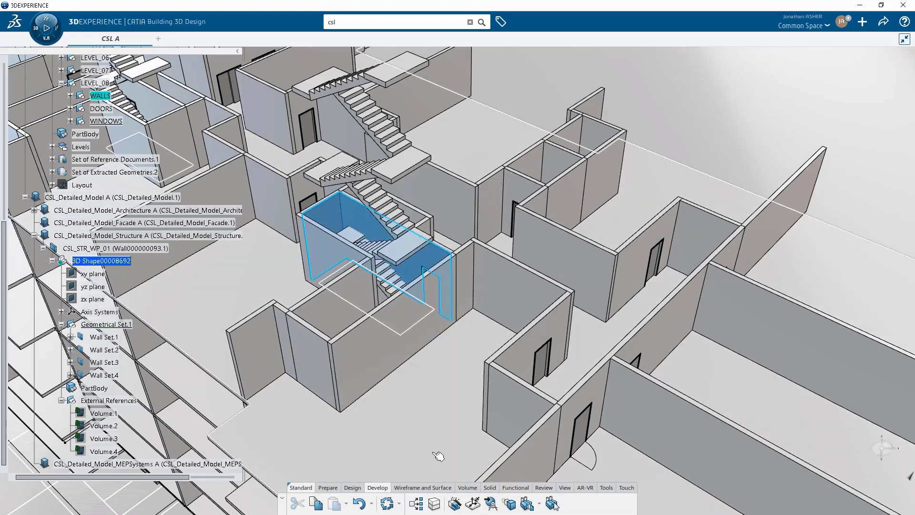
Step: Distribute the Wall Set.383 and Wall Set.385 wall cores with Traceability and Associativity into CSL_STR_WP_01
click(415, 503)
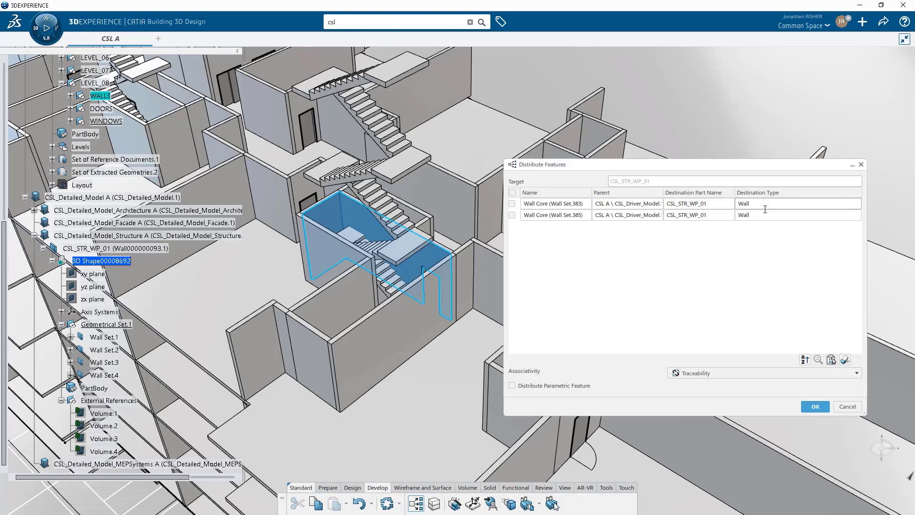
click(681, 373)
click(682, 384)
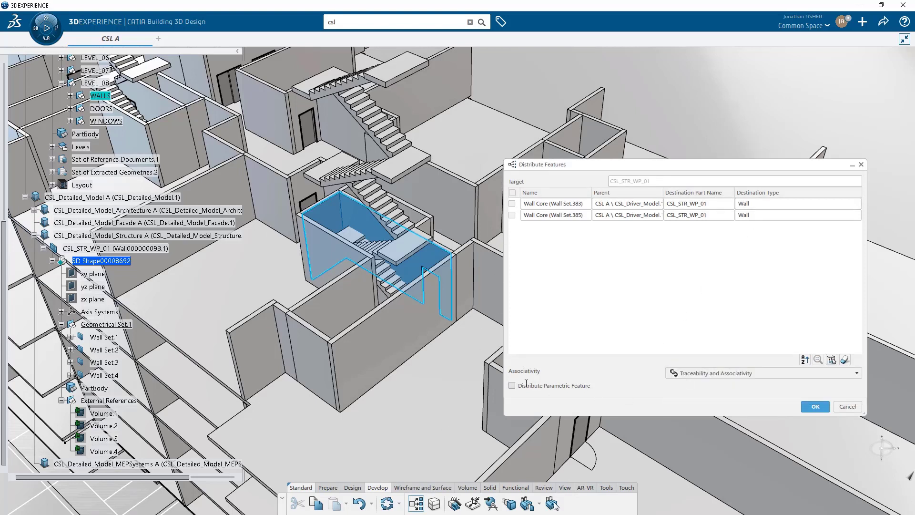
click(512, 192)
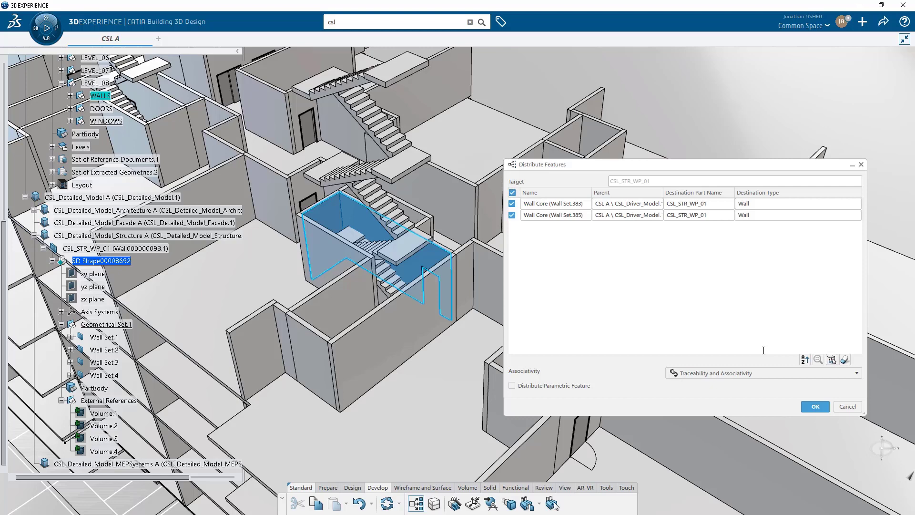
click(813, 406)
scroll(106, 370, down, 3)
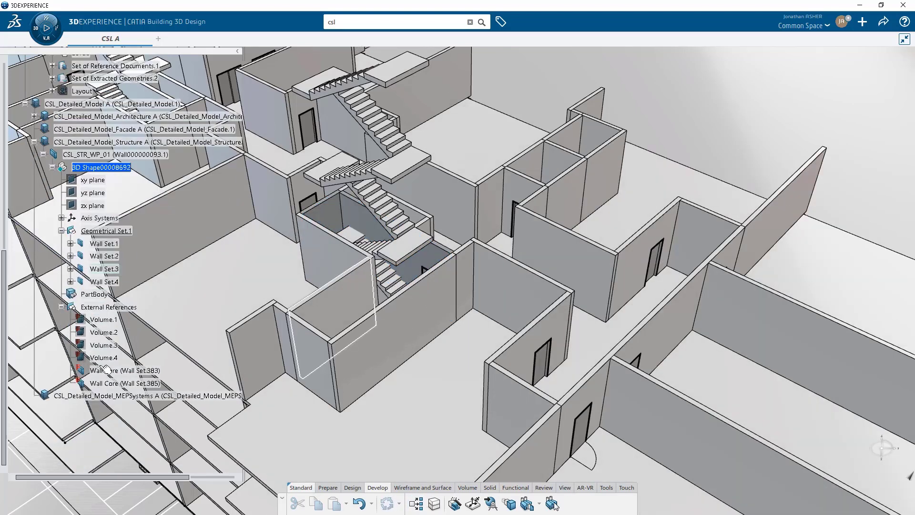
click(106, 370)
click(105, 383)
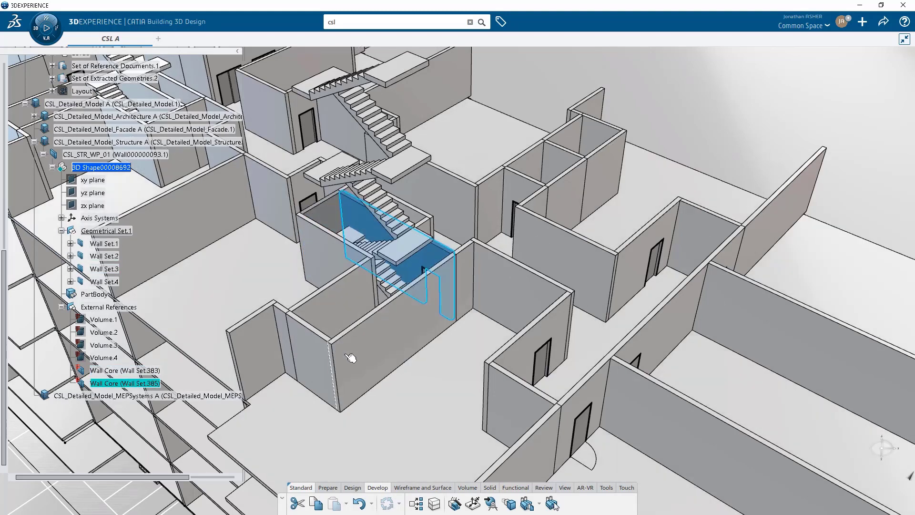
click(355, 487)
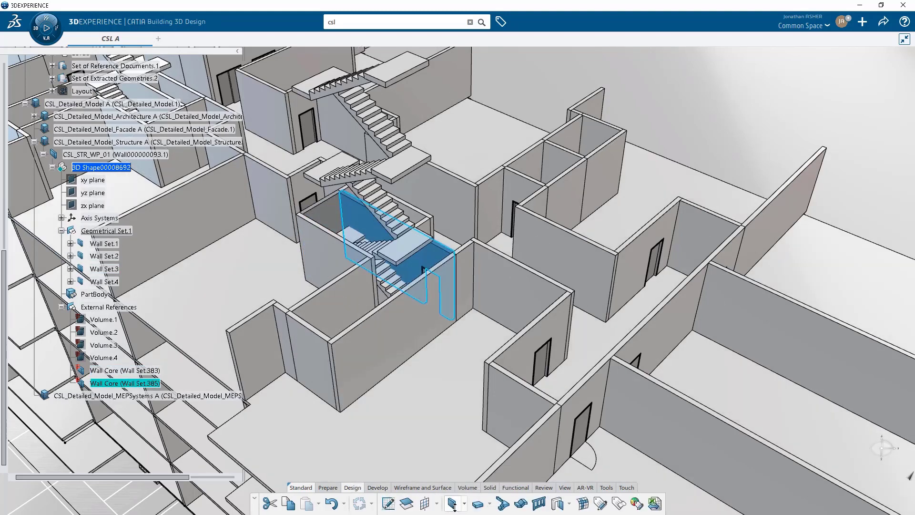
Step: Build load-bearing Wall Set.5 and Wall Set.6 from the two referenced stairwell wall bodies
click(453, 504)
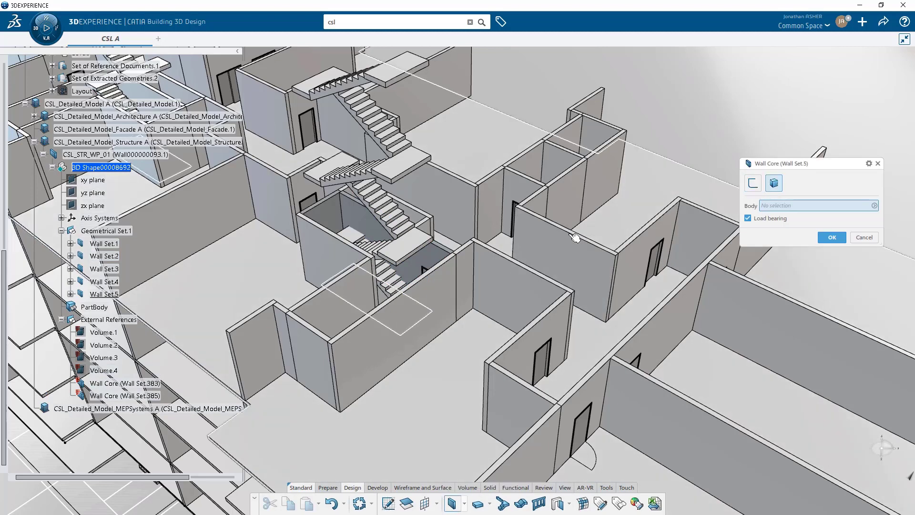
click(361, 225)
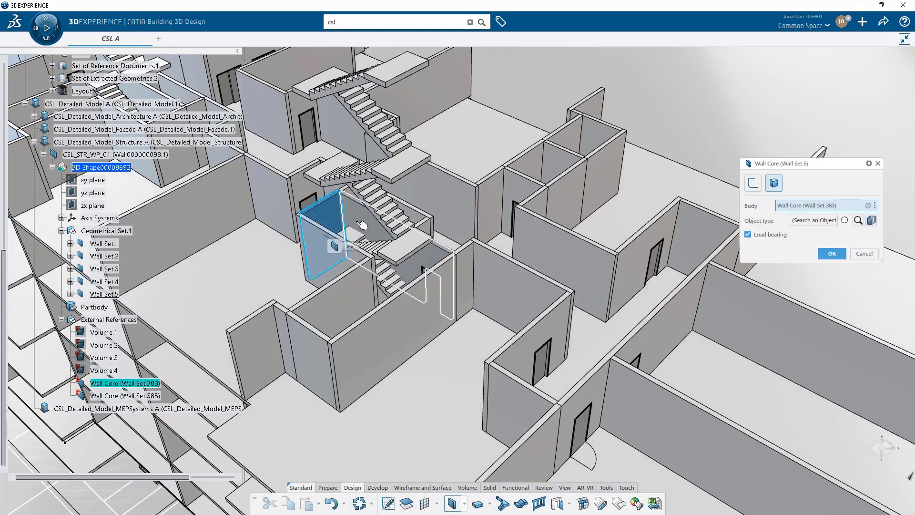
click(363, 227)
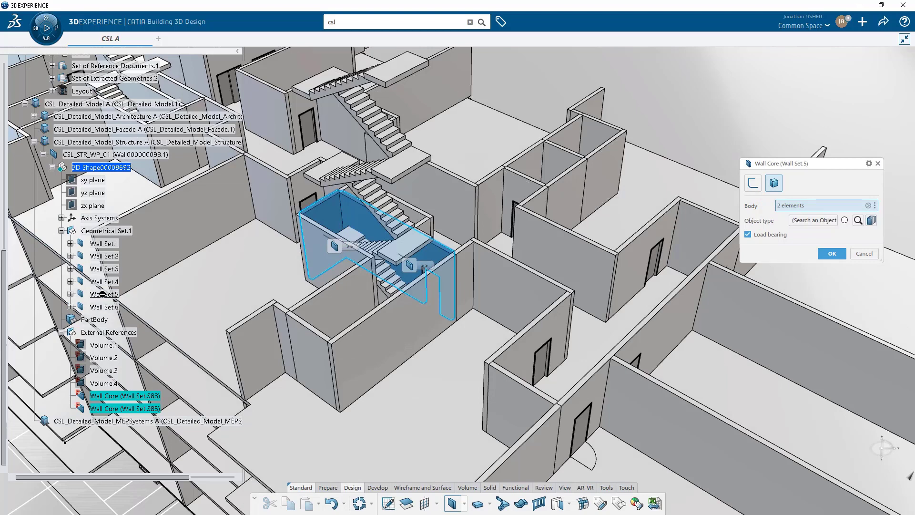
click(840, 256)
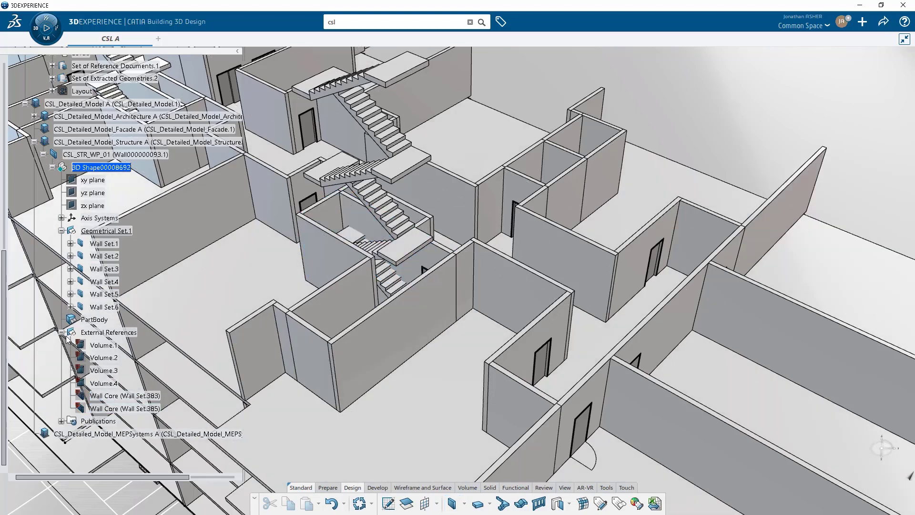
Step: Define driver shape 3D Shape00000253 A in work from LEVEL_08 and select the L-shaped wall
middle_drag(195, 252, 55, 218)
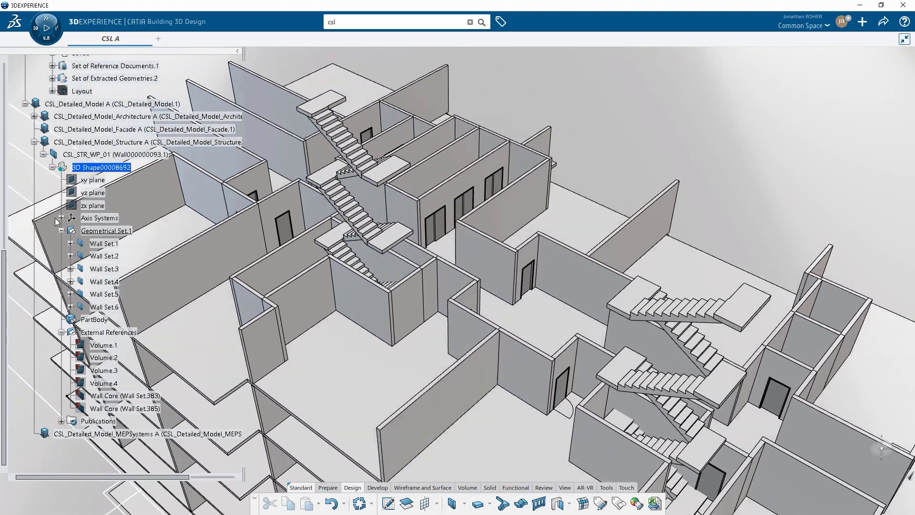
scroll(55, 218, up, 5)
scroll(60, 223, up, 2)
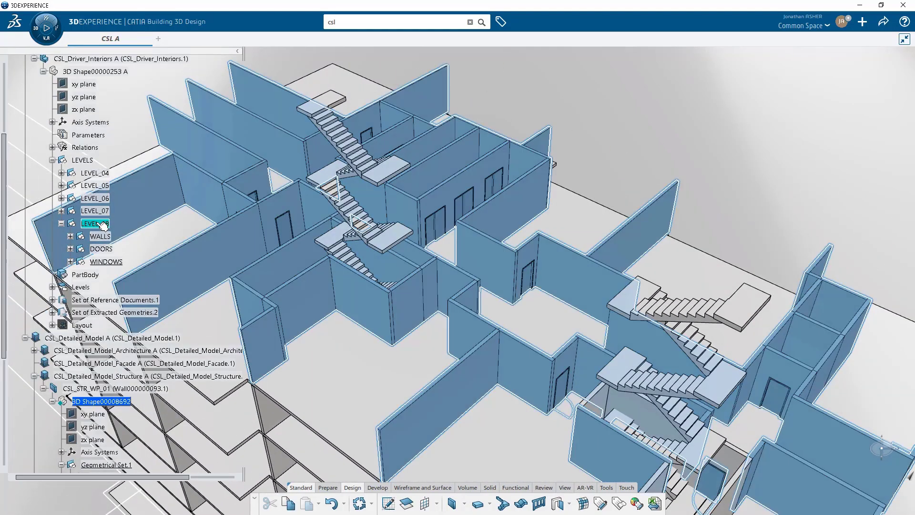
double_click(103, 225)
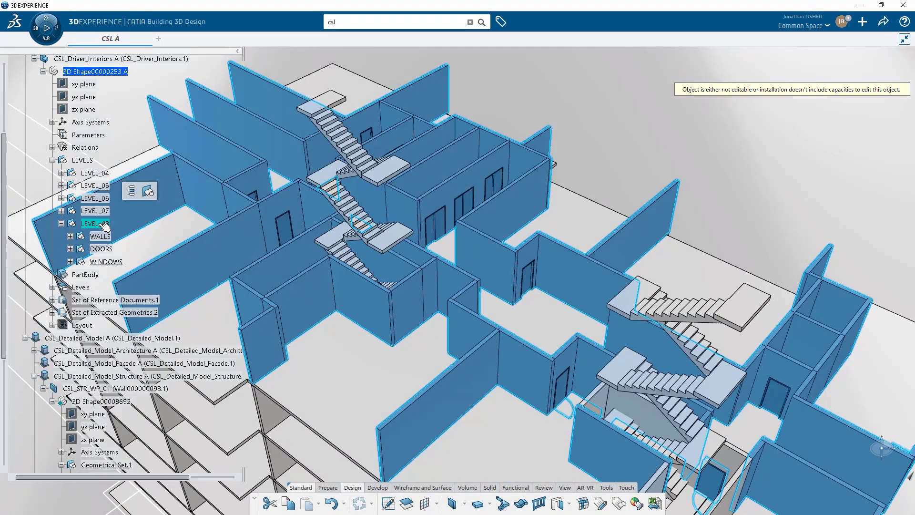
click(297, 301)
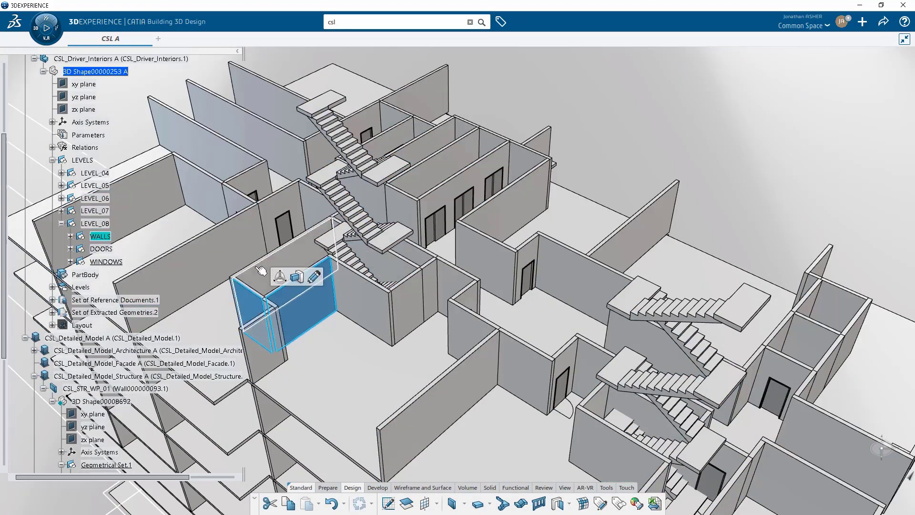
click(301, 232)
Step: Distribute the selected wall cores with CSL_Detailed_Model_Structure as the target
click(373, 486)
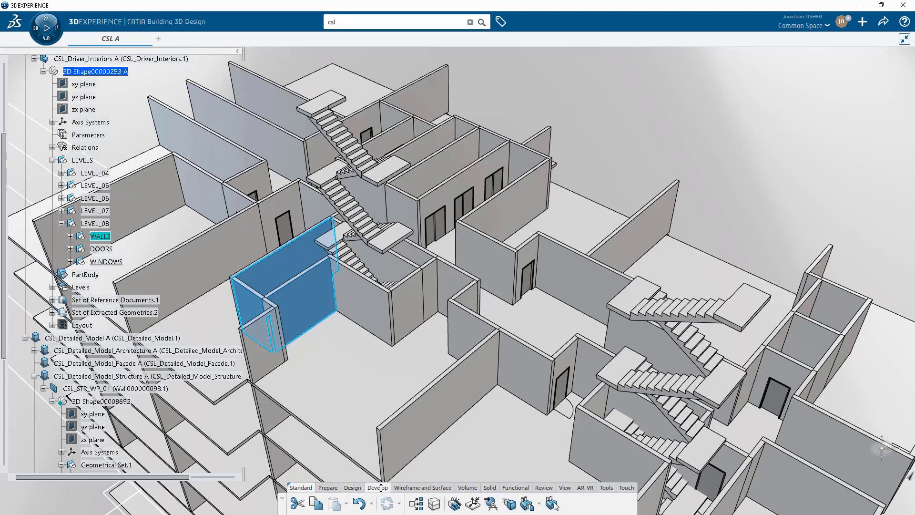
click(552, 504)
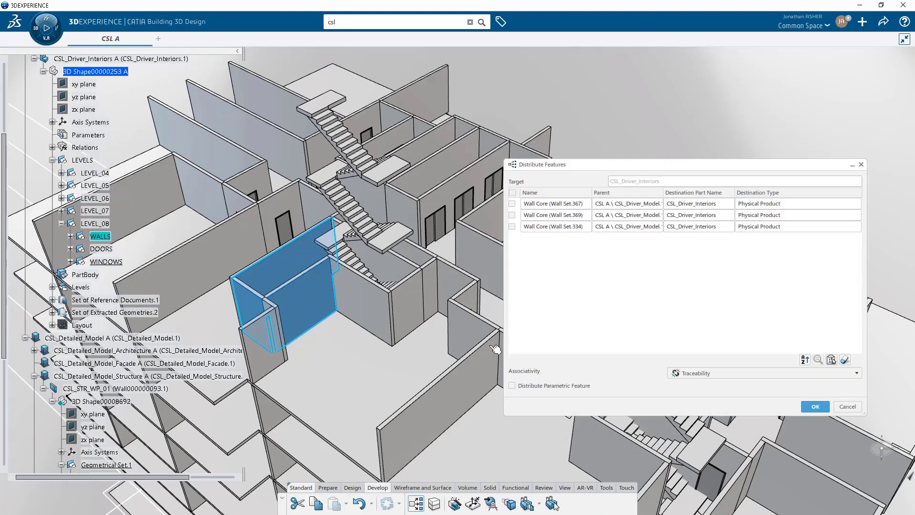
click(653, 185)
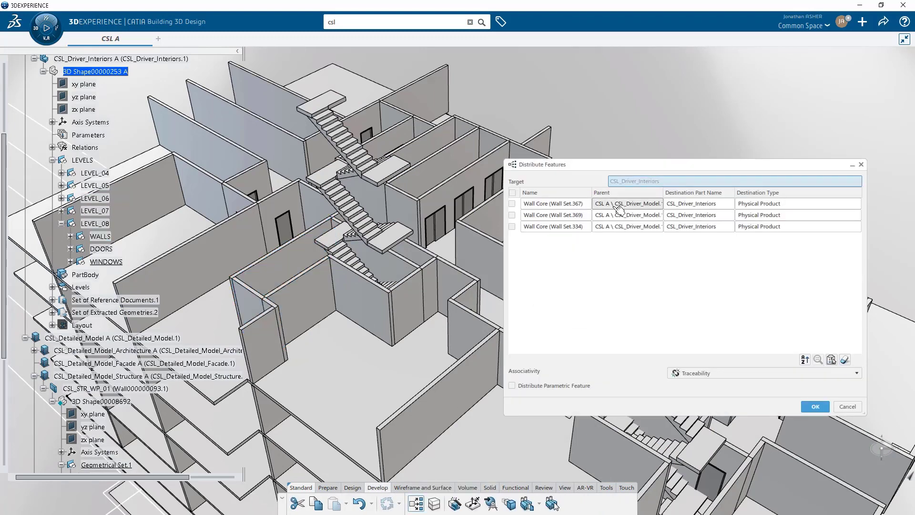
click(73, 376)
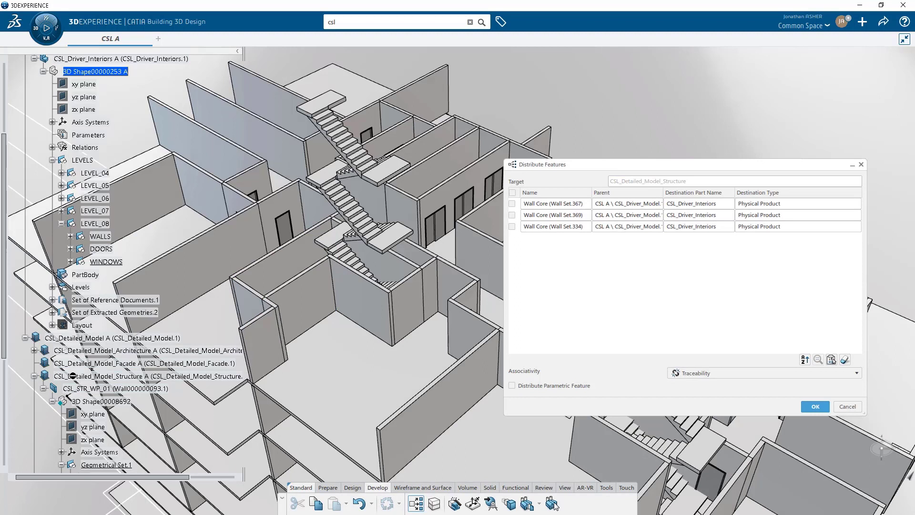
Step: Set the destination part name of all three rows to CSL_STR_WP_02
double_click(723, 202)
text(CSL_STR_WP_01)
drag(724, 201, 666, 203)
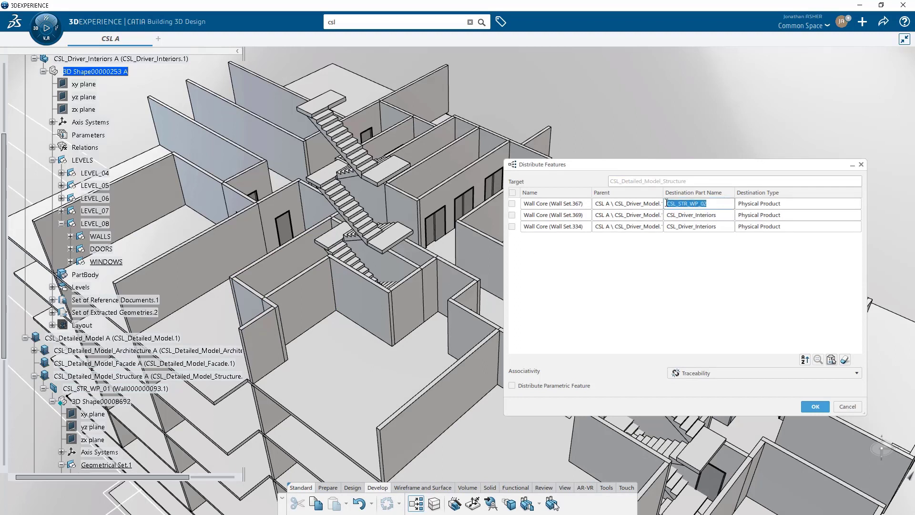
key(ctrl+c)
double_click(704, 215)
key(ctrl+v)
double_click(704, 227)
key(ctrl+v)
Step: Make all three rows' destination type Wall and confirm the distribution
click(771, 205)
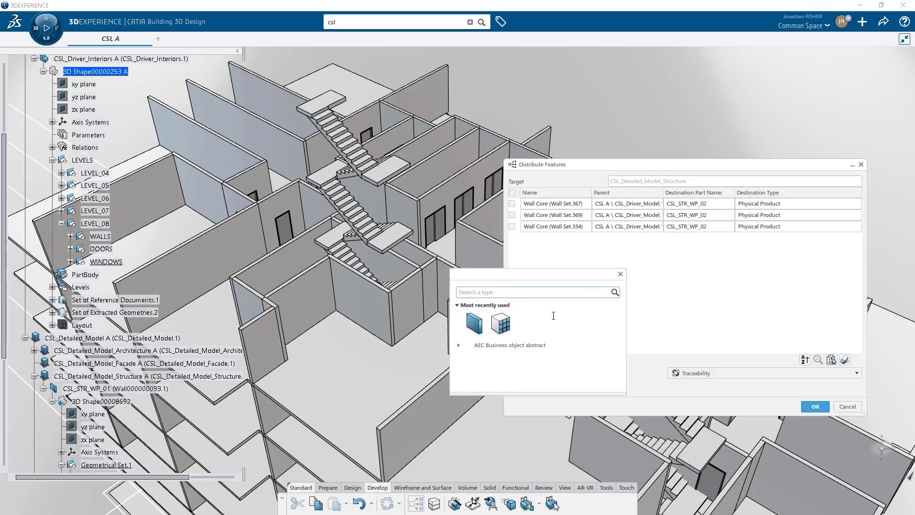
click(474, 324)
click(791, 215)
click(474, 324)
click(791, 227)
click(475, 324)
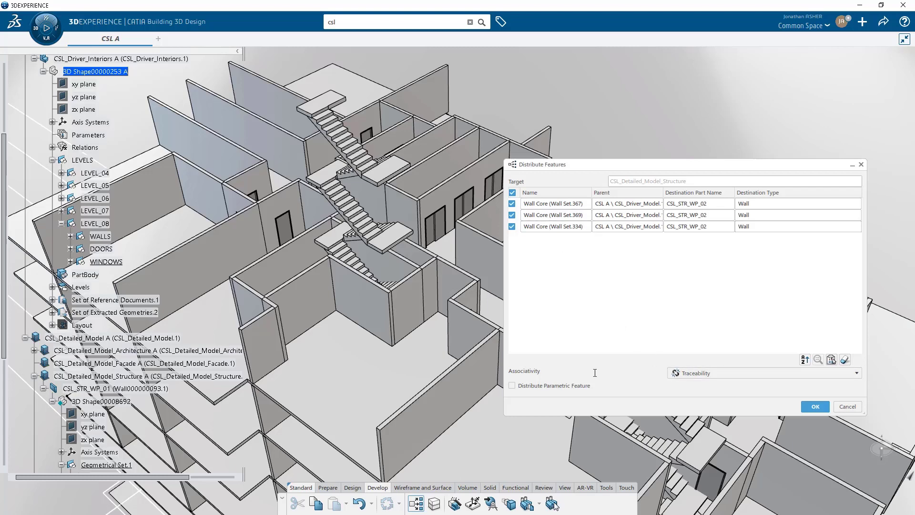
scroll(95, 366, down, 4)
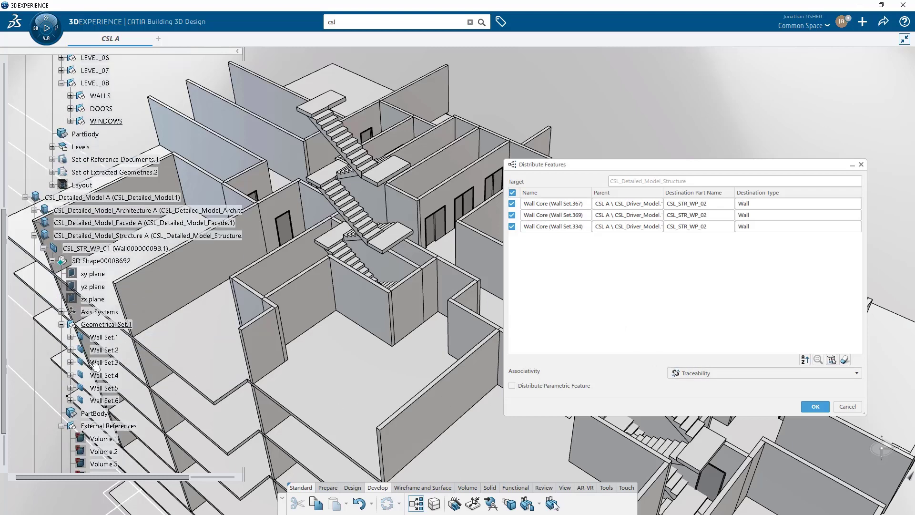
click(52, 260)
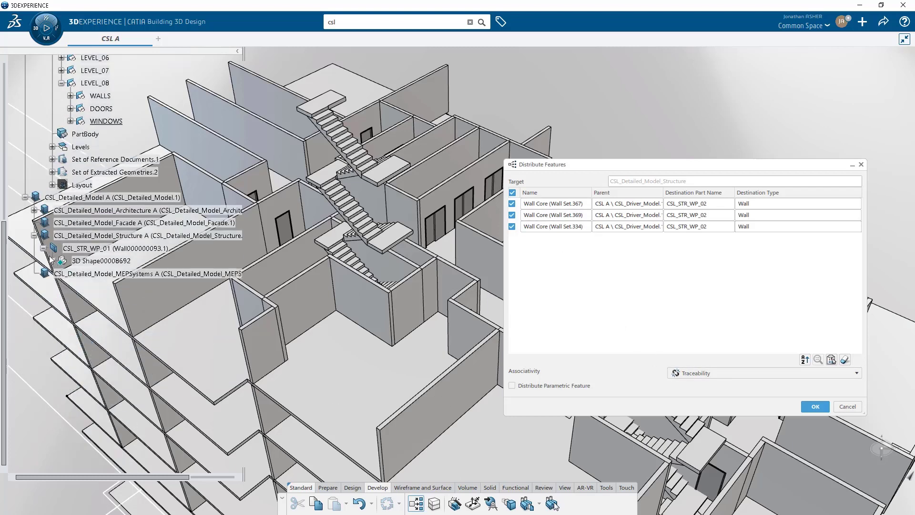
click(817, 406)
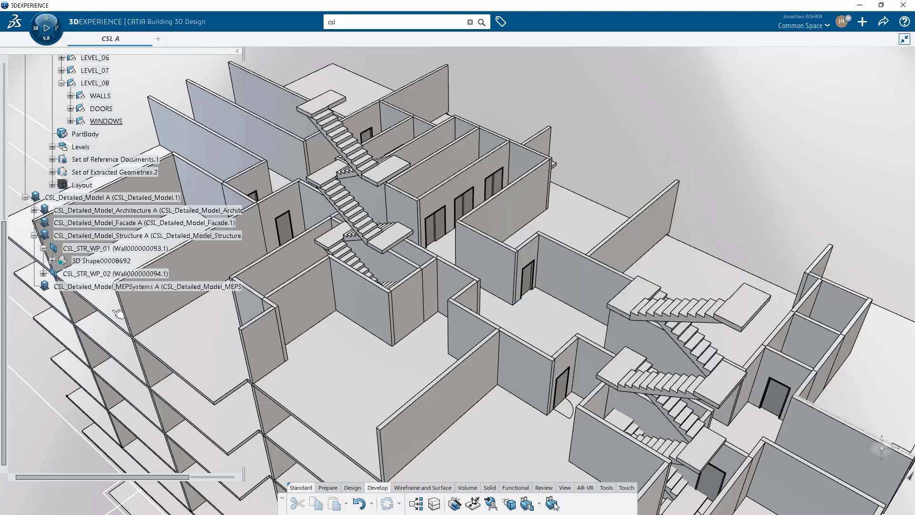
Step: Expand CSL_STR_WP_02 to Geometrical Set.1, make 3D Shape00008693 the working shape, and pick the next stair-core wall
click(43, 274)
click(52, 286)
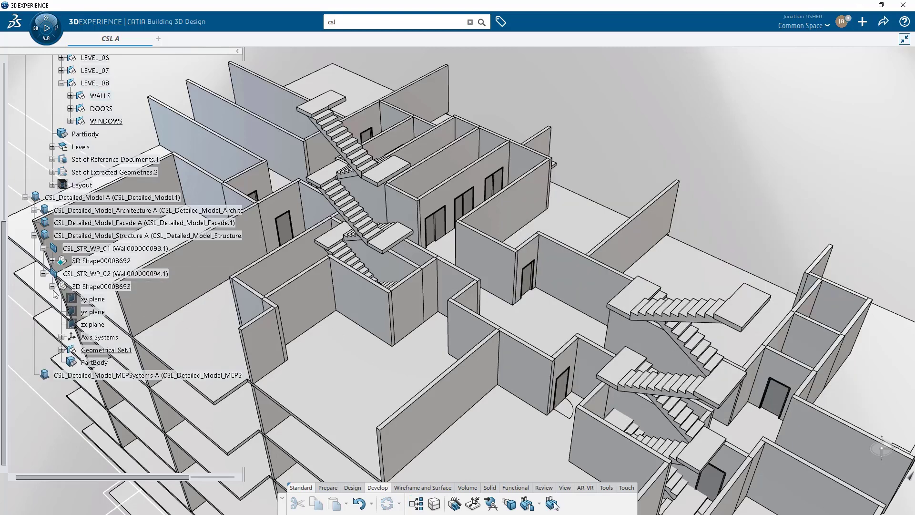
click(61, 350)
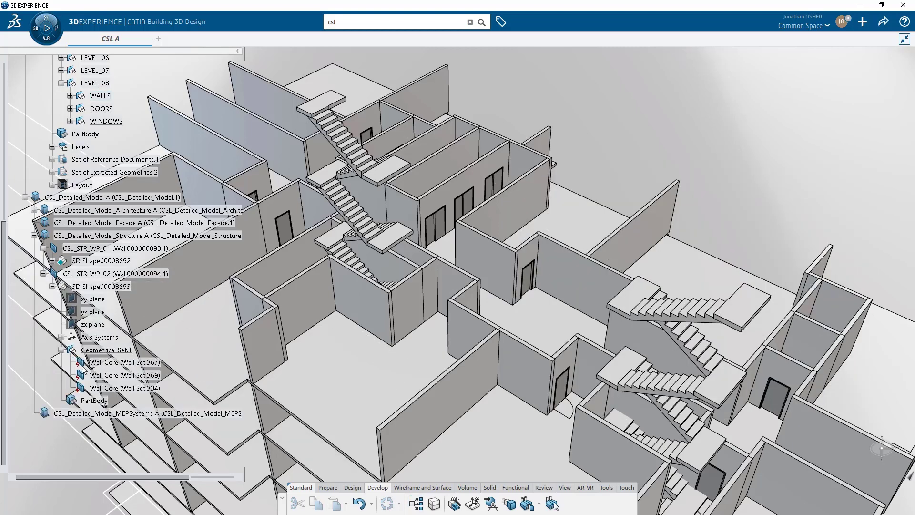
click(130, 388)
middle_drag(391, 383, 353, 364)
click(110, 352)
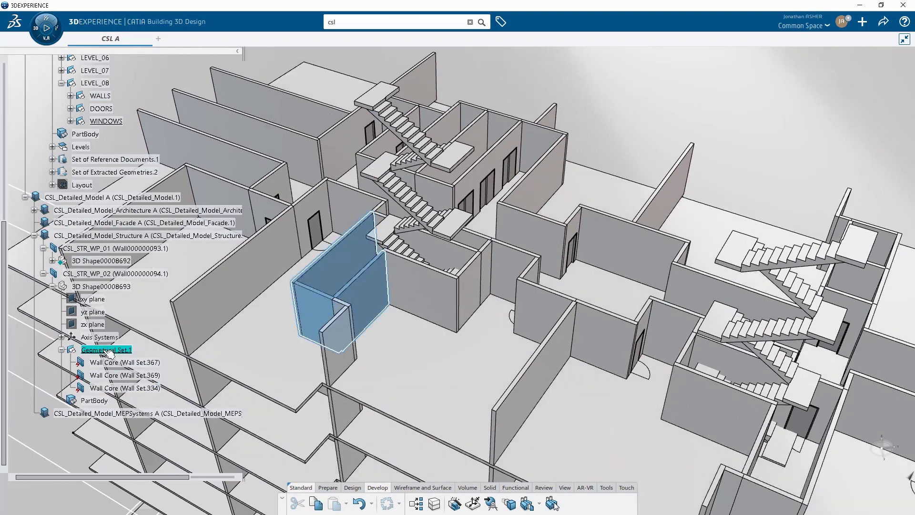
click(101, 286)
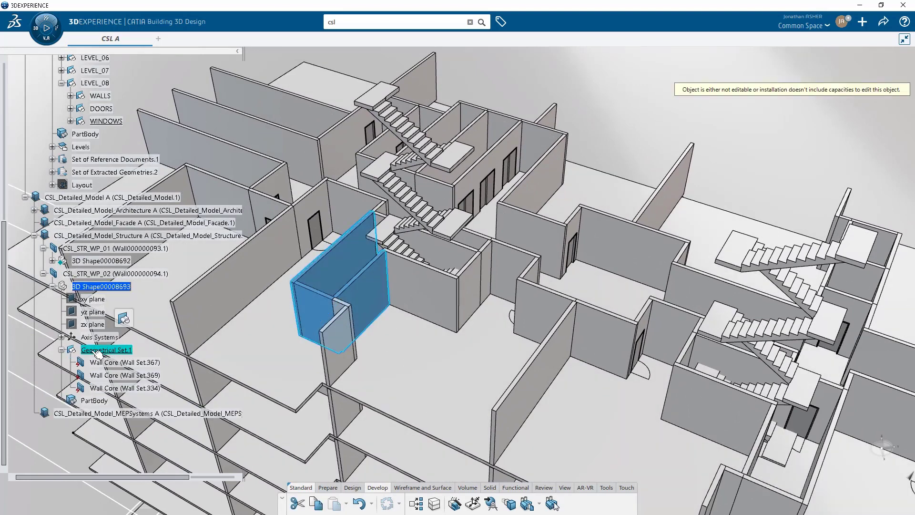
click(456, 250)
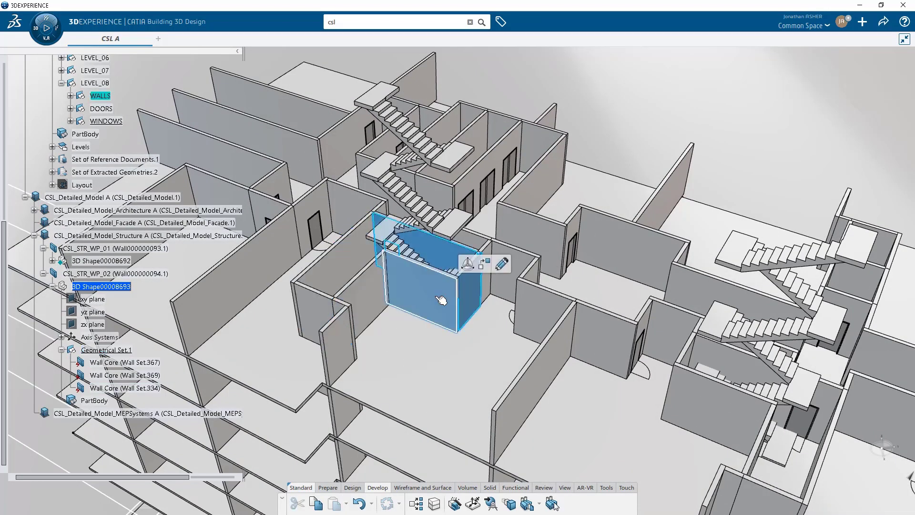
Step: Distribute all three picked Wall Cores into CSL_STR_WP_02 as Wall type, creating Wall Set.363–365
click(552, 503)
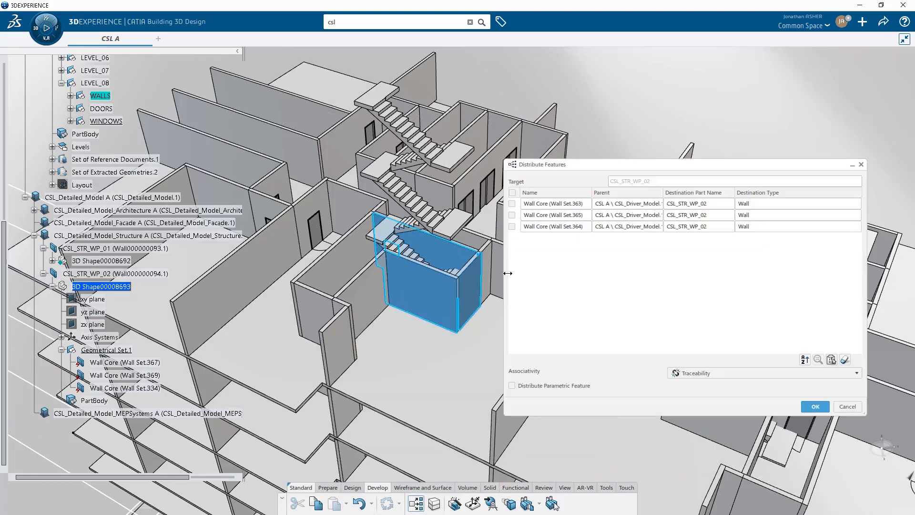
click(511, 193)
click(815, 406)
scroll(107, 309, down, 3)
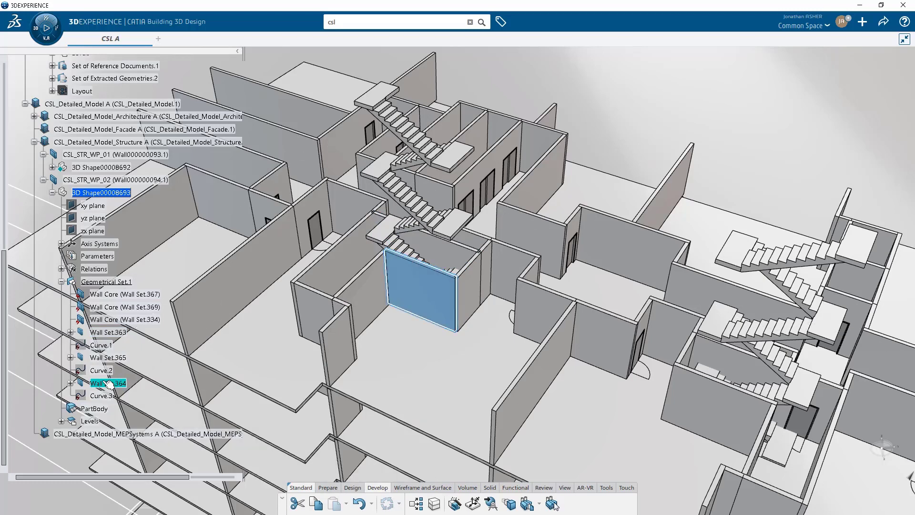
Step: Create a wall set from the lone stairwell wall, adding Wall Set.4 with Curve.4
click(537, 304)
click(615, 267)
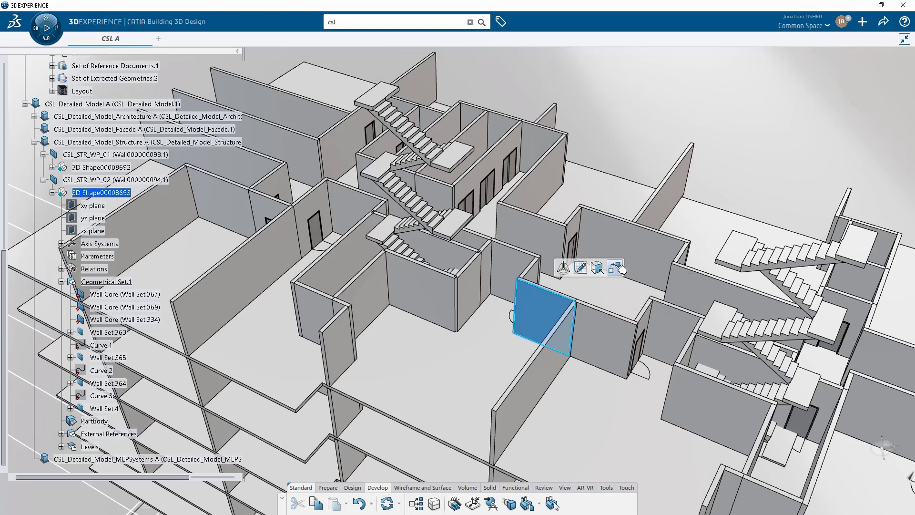
scroll(115, 371, down, 1)
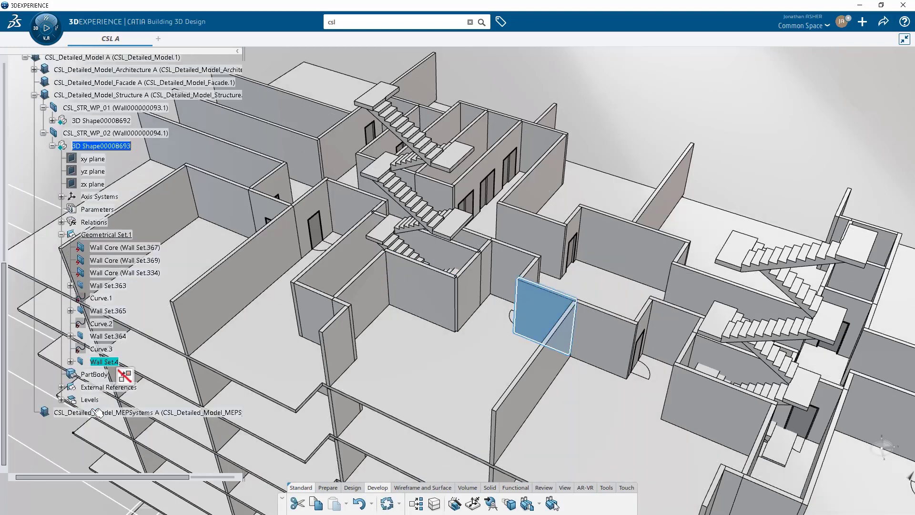
click(62, 387)
drag(129, 379, 136, 329)
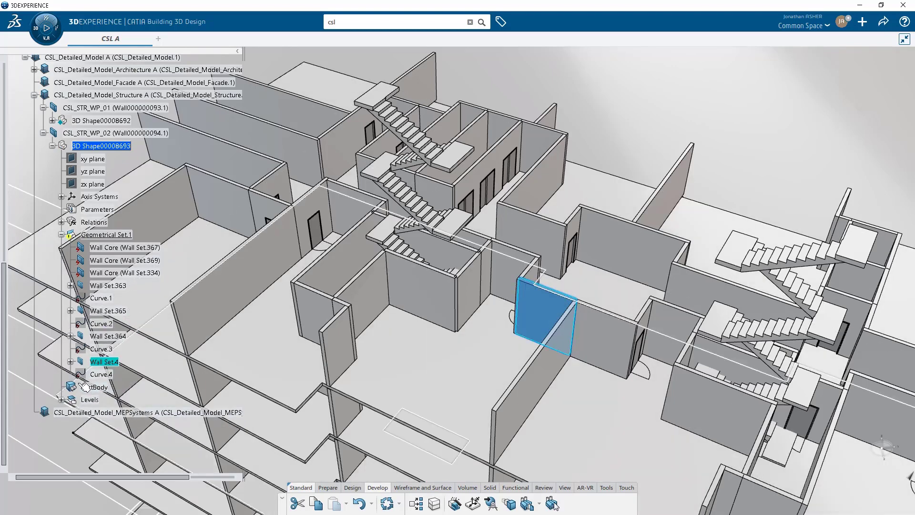
Step: Locally update Geometrical Set.1 and inspect Wall Set.4's context options
right_click(85, 235)
click(130, 456)
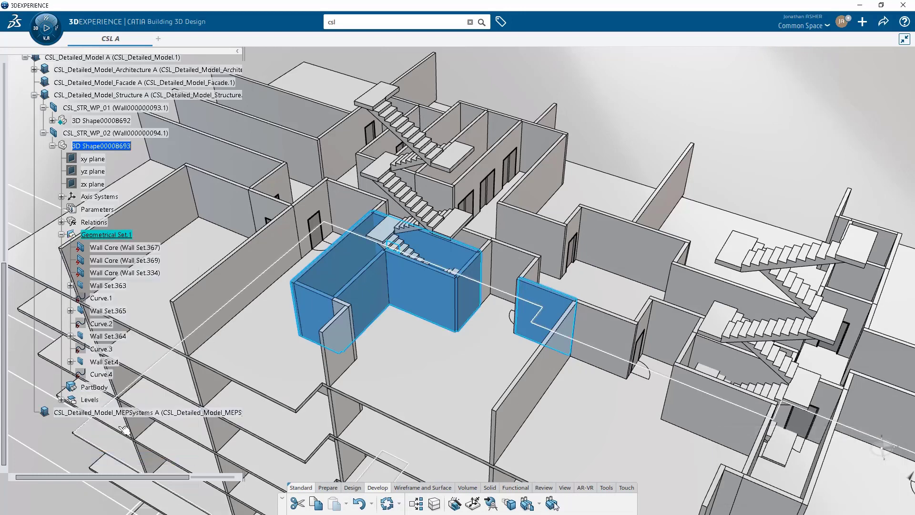
right_click(110, 363)
key(Escape)
right_click(109, 364)
key(Escape)
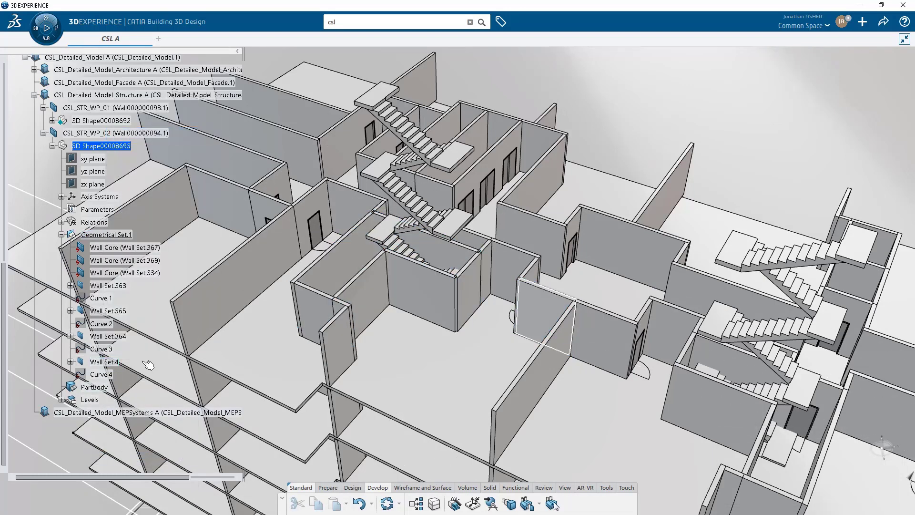
Step: Delete Wall Set.4 together with Curve.4 from CSL_STR_WP_02
click(103, 363)
ctrl+click(101, 374)
key(Delete)
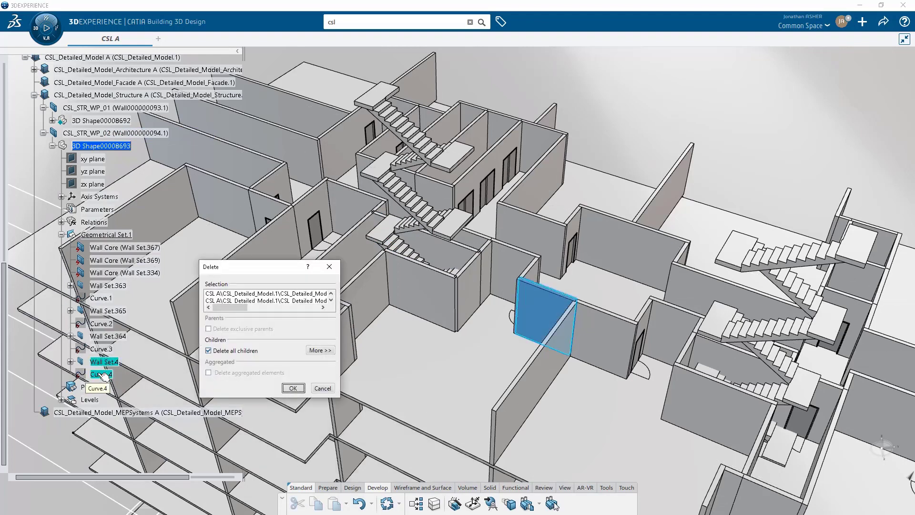
click(293, 388)
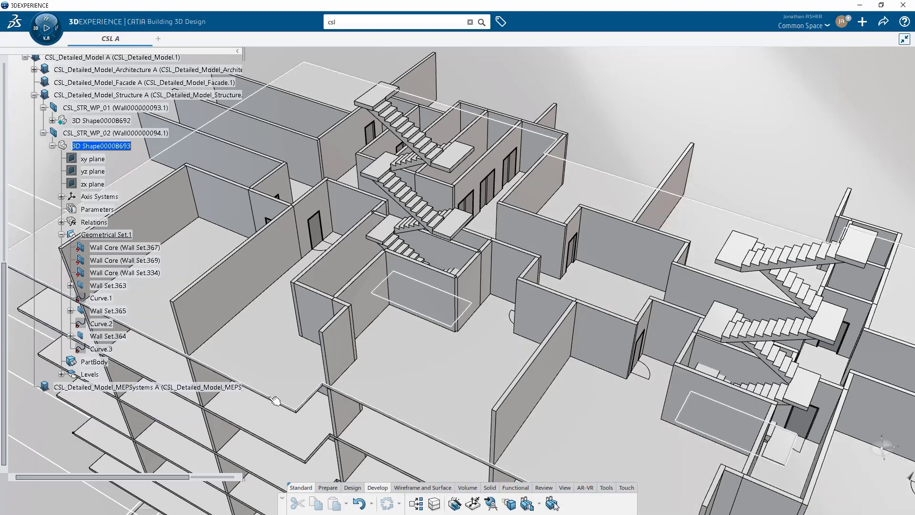
Step: Collapse the tree back up to CSL_Driver_Model and pan across the building
click(61, 234)
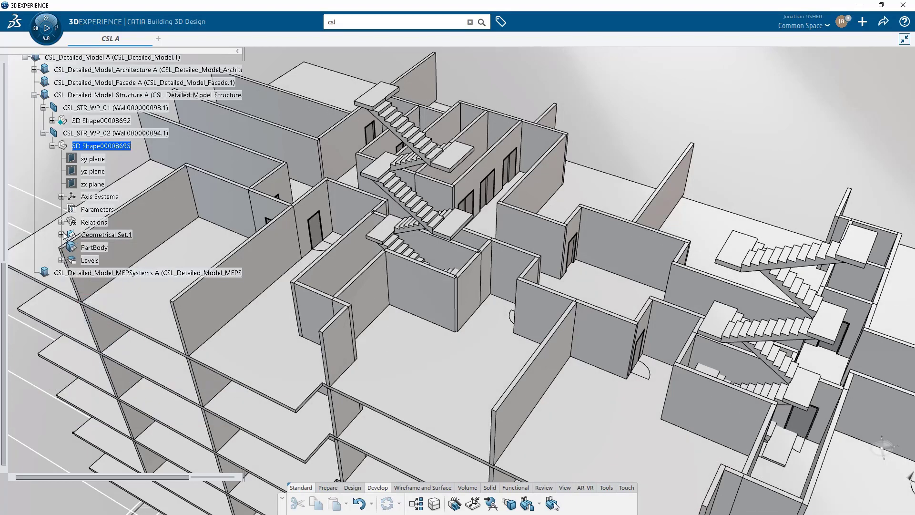
click(52, 146)
scroll(69, 296, up, 7)
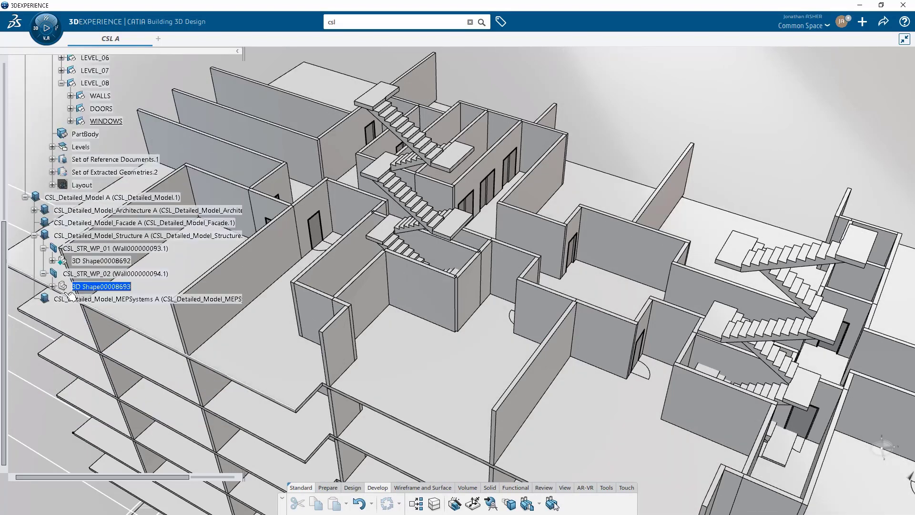
scroll(69, 295, up, 4)
click(35, 108)
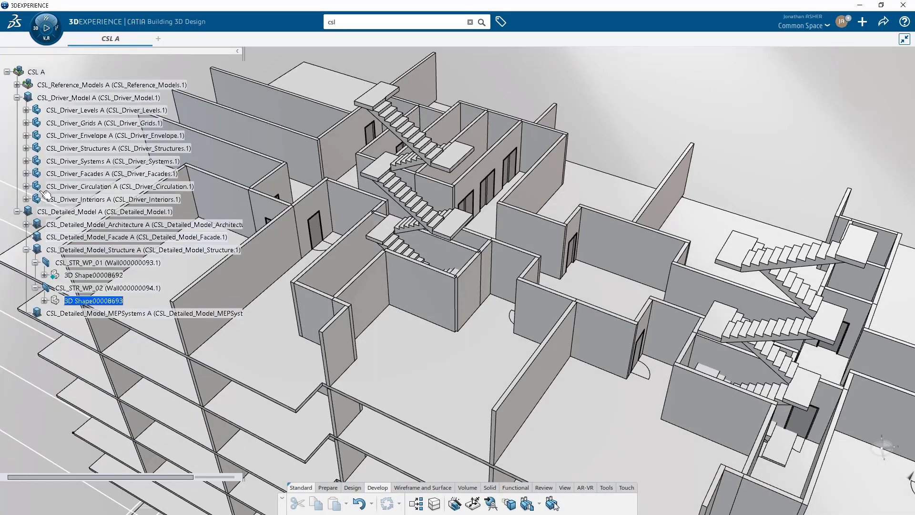
click(17, 97)
middle_drag(405, 267, 524, 329)
Step: Open CSL_Detailed_Model_Structure in a new app tab
right_click(112, 149)
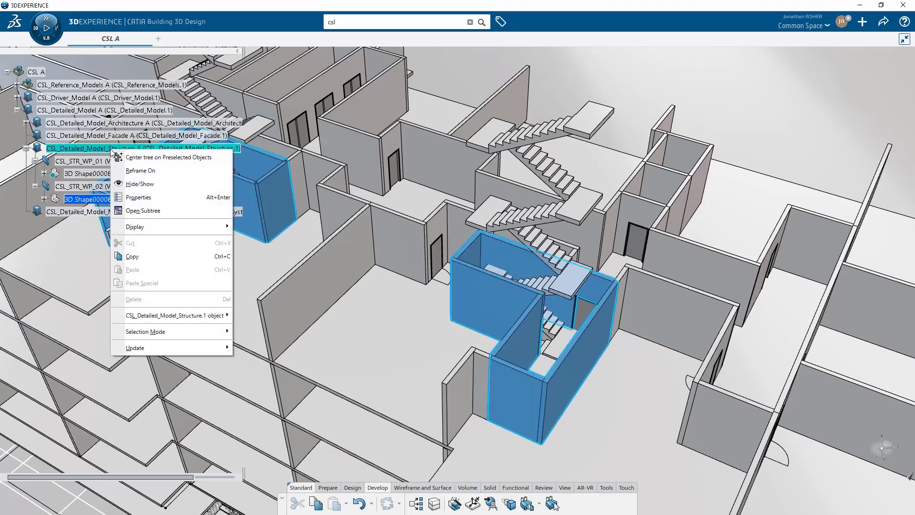
mouse_move(190, 315)
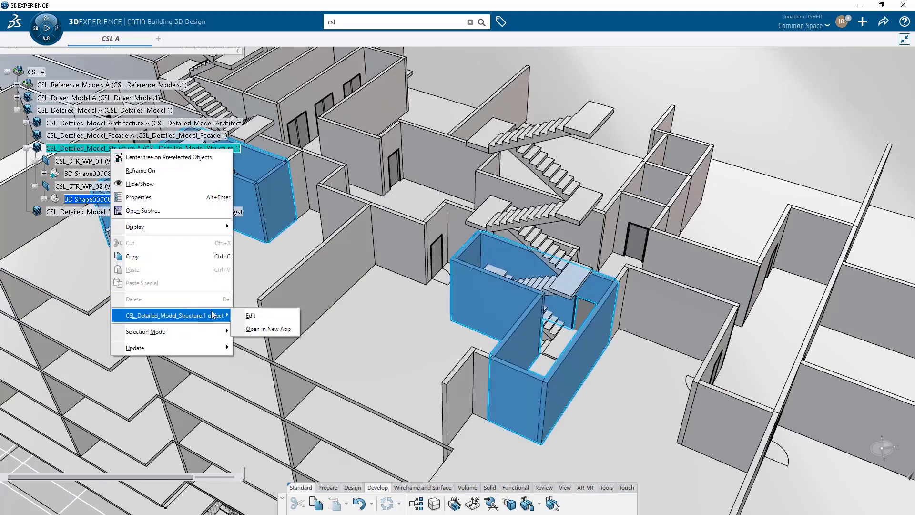
click(253, 327)
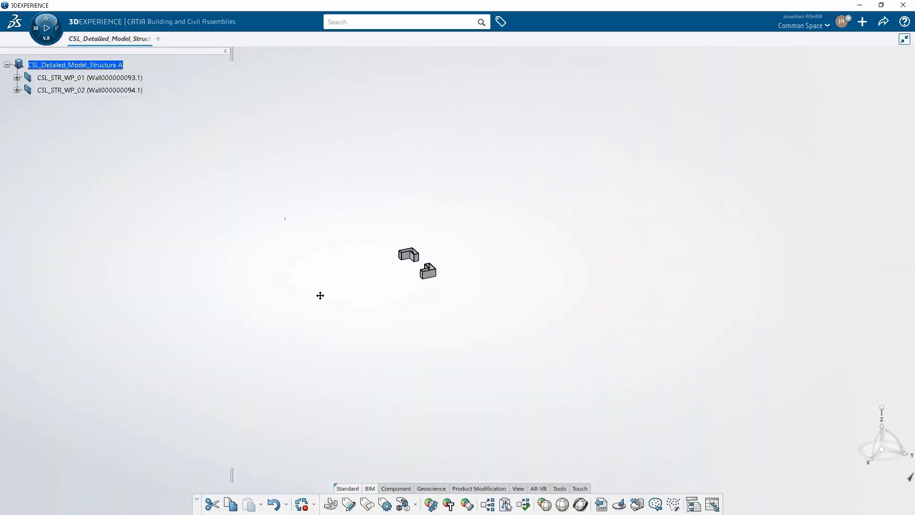
scroll(463, 333, up, 5)
scroll(661, 395, up, 8)
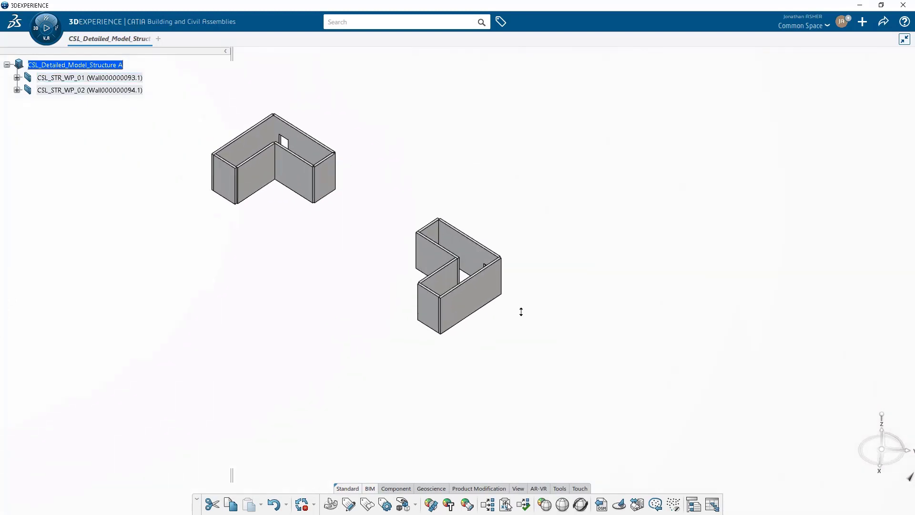
Step: Switch the view projection and orbit around the two wall parts
middle_drag(450, 307, 447, 368)
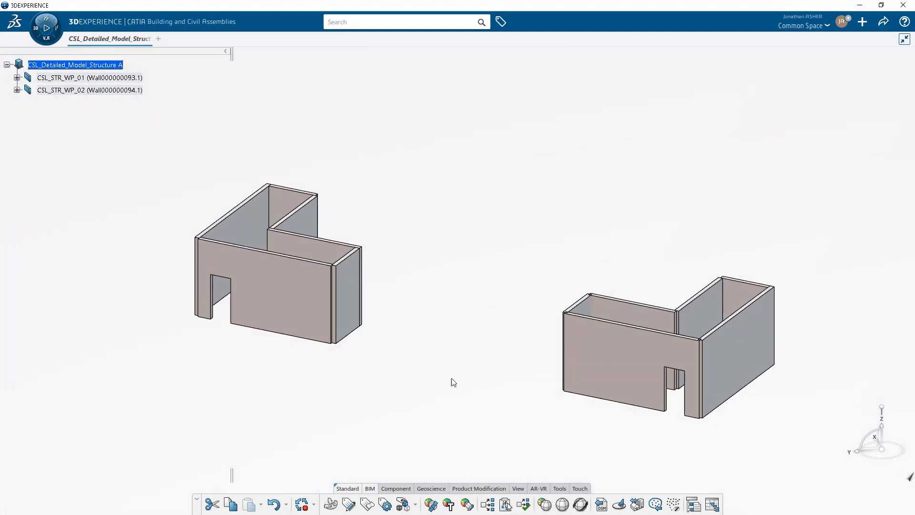
click(519, 489)
click(461, 504)
click(460, 467)
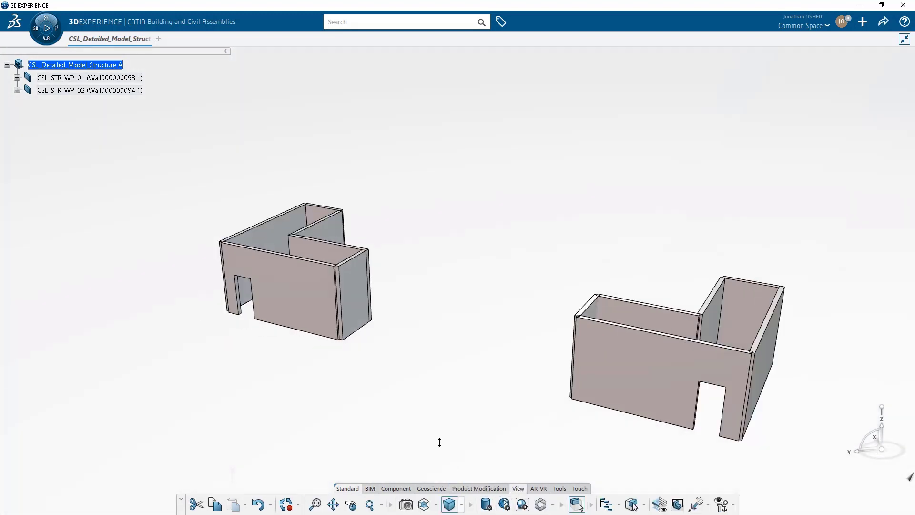
middle_drag(269, 340, 561, 341)
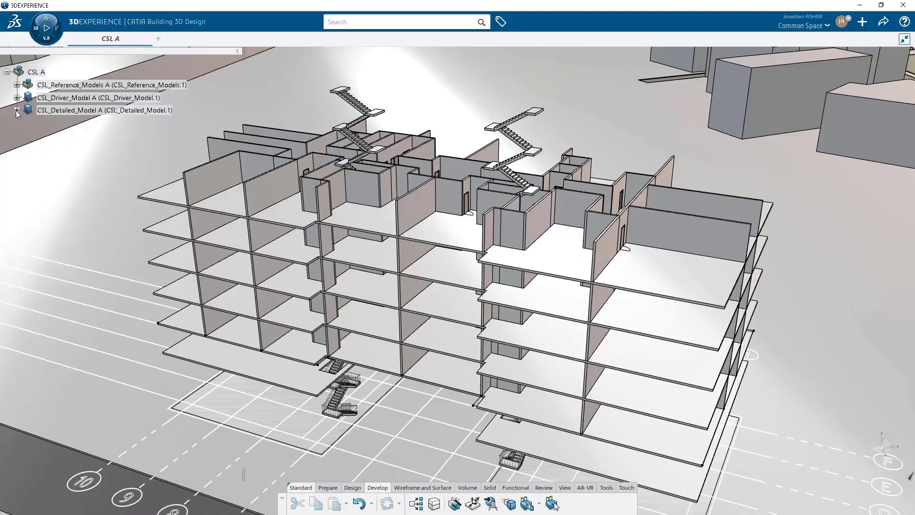
Step: Expand CSL_STR_WP_01's 3D Shape00008692 and select Wall Set.1 through Wall Set.6
click(17, 110)
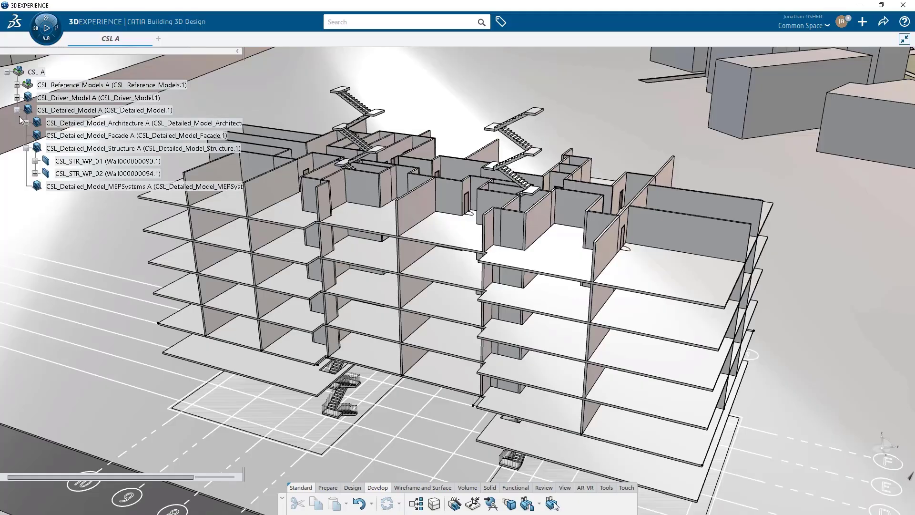
click(34, 161)
click(44, 174)
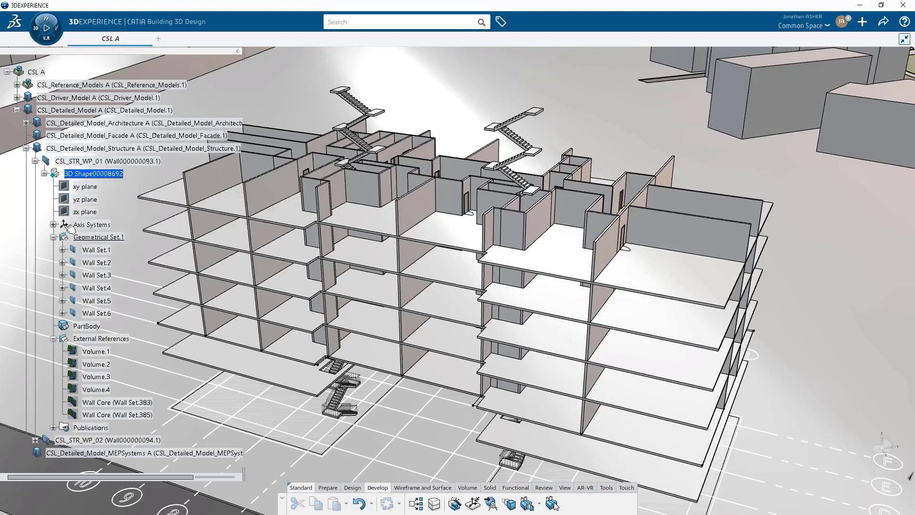
click(97, 250)
shift+click(97, 313)
Step: Multi-edit the six wall sets to type Demo-Voile Beton Type V2, keeping Load bearing
click(127, 247)
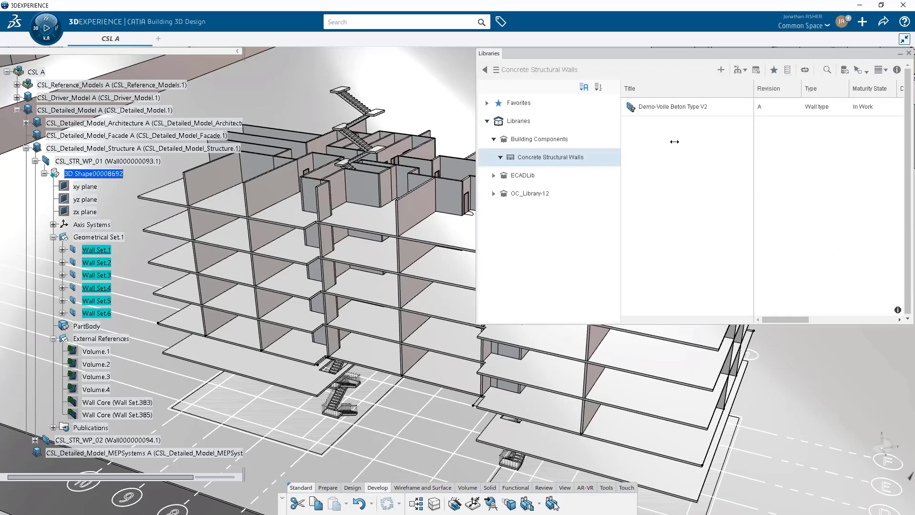
double_click(643, 106)
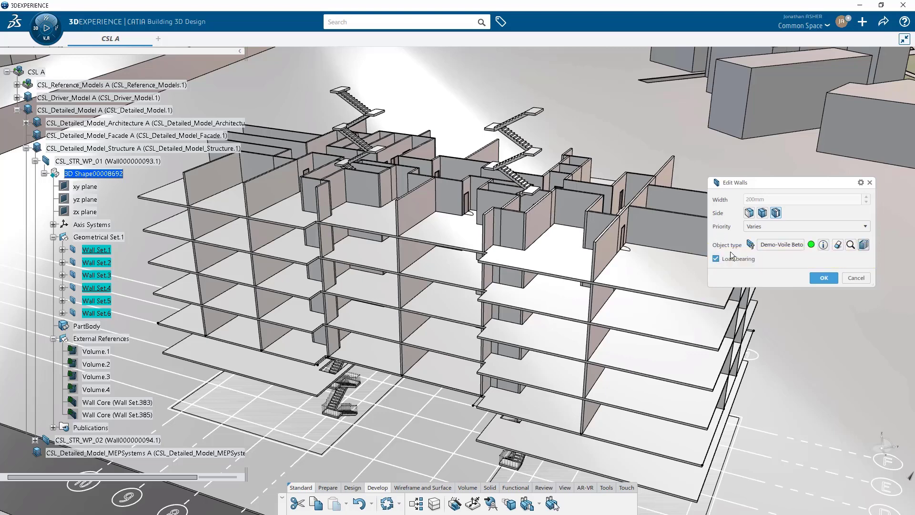
click(861, 183)
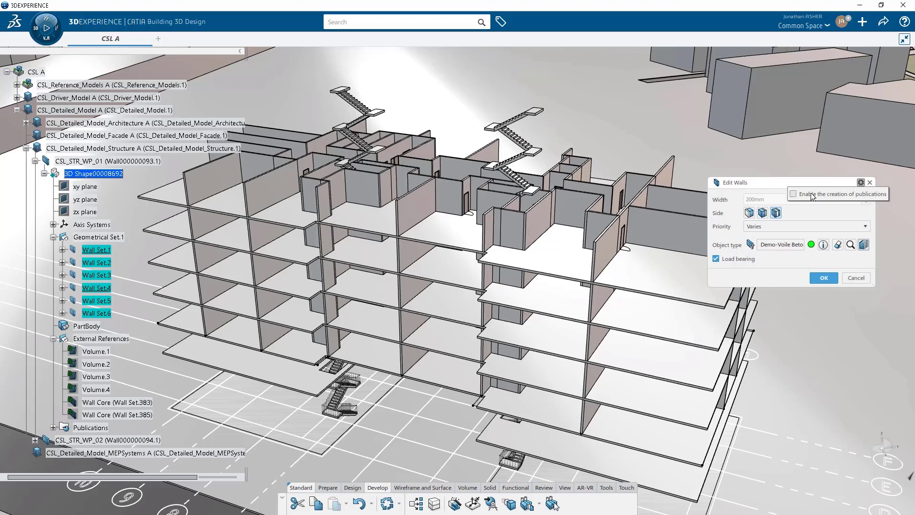
click(794, 194)
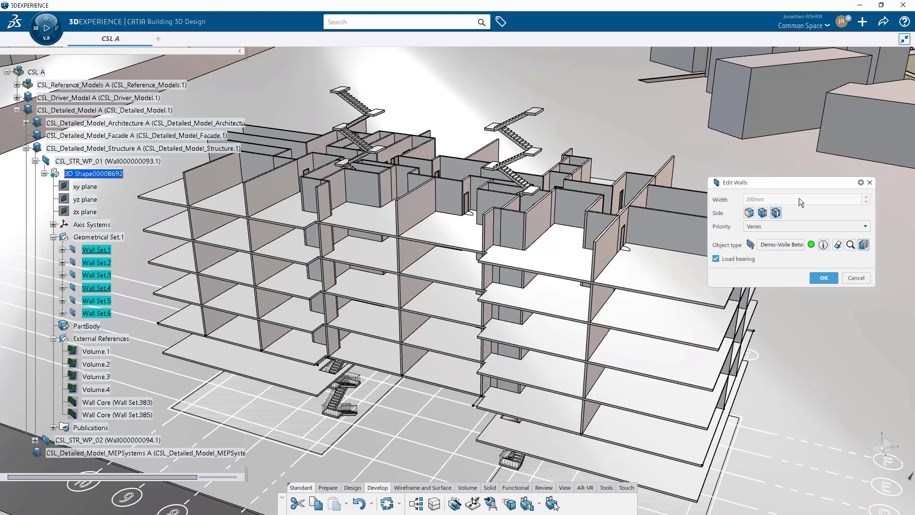
click(824, 278)
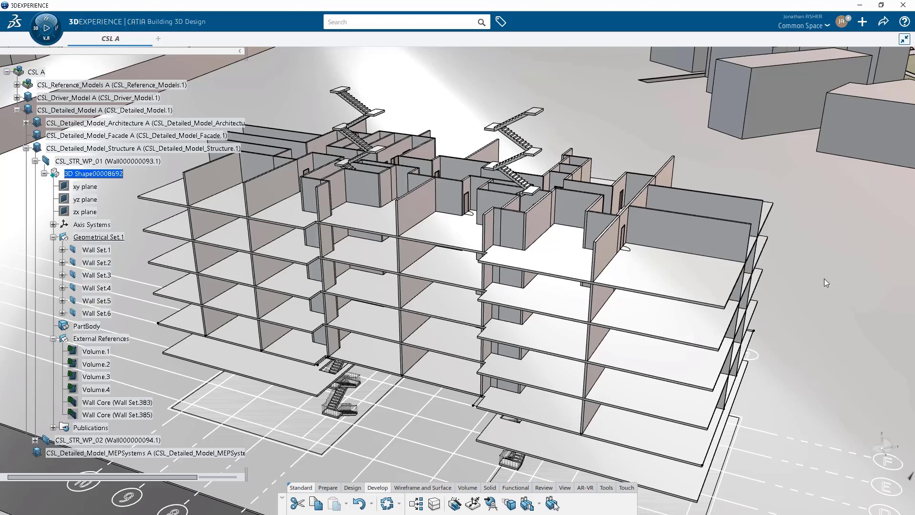
Step: Run Change Level of Development on the structure model, processing all six wall cores into Wall Core products
click(109, 149)
click(109, 149)
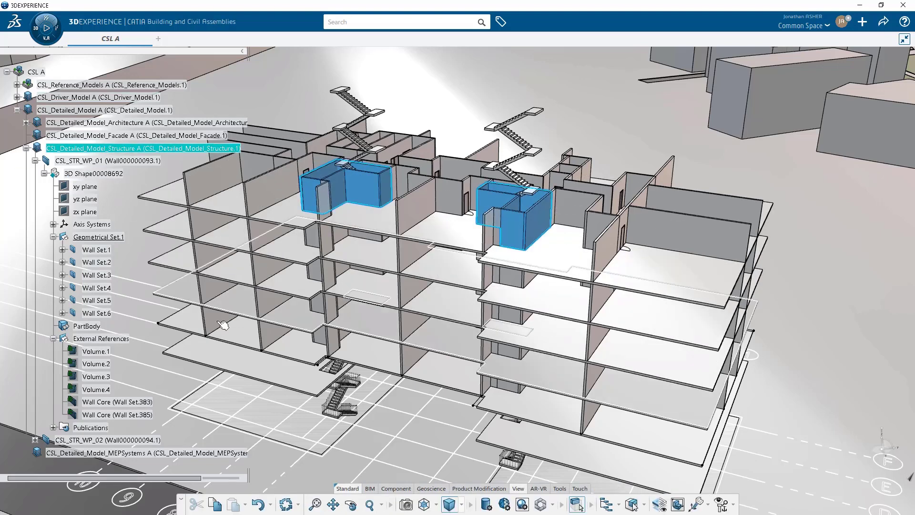
click(398, 487)
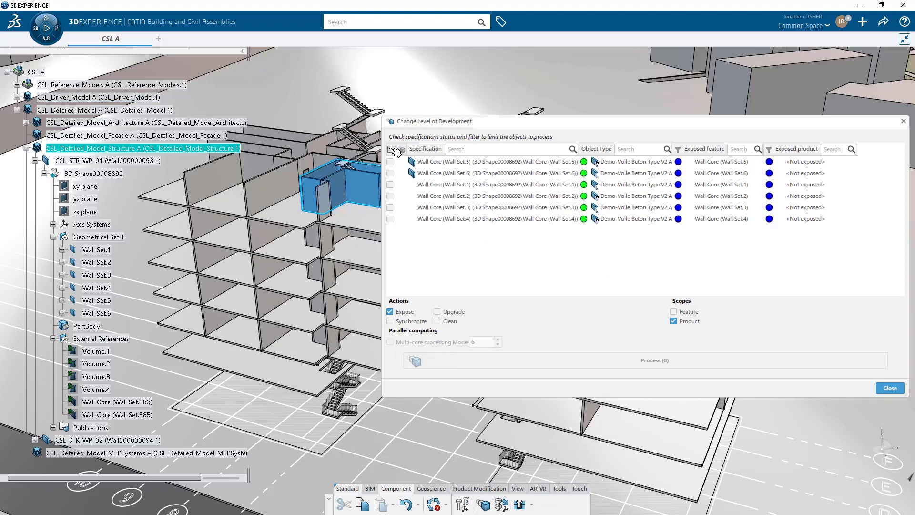
click(392, 149)
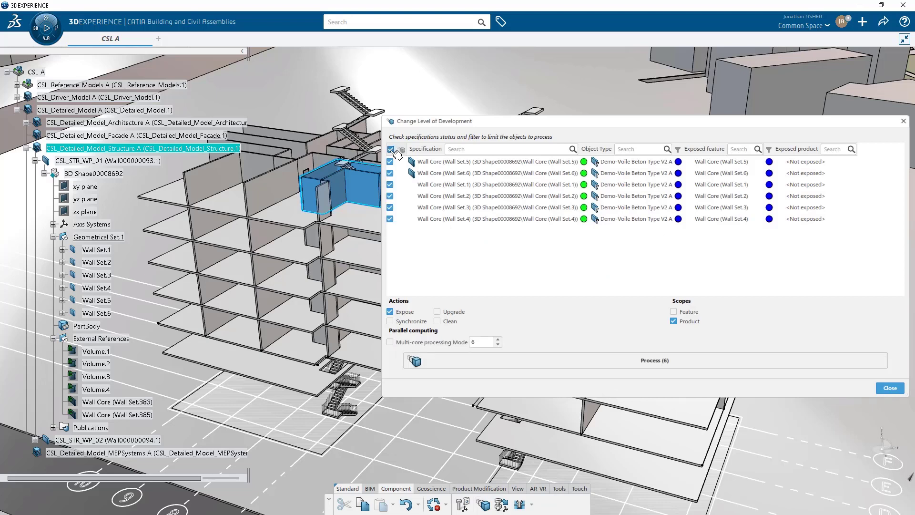
click(484, 359)
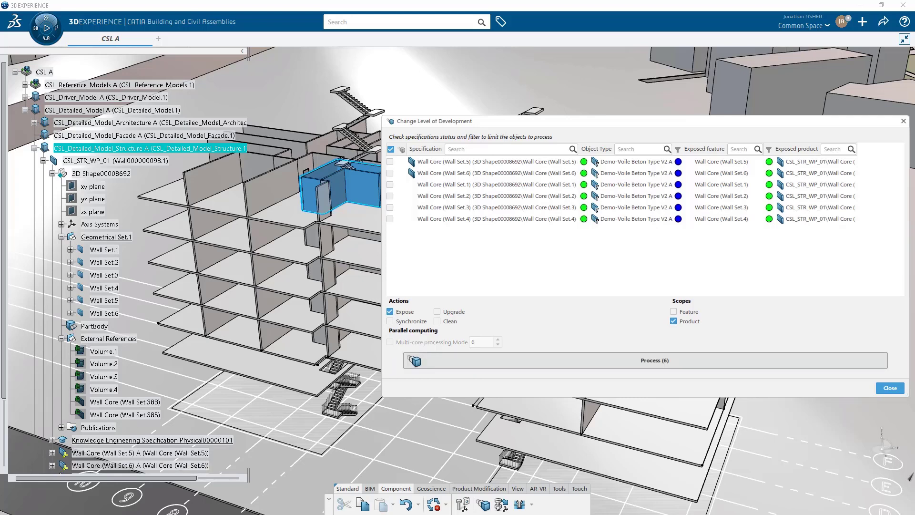
click(889, 387)
click(52, 173)
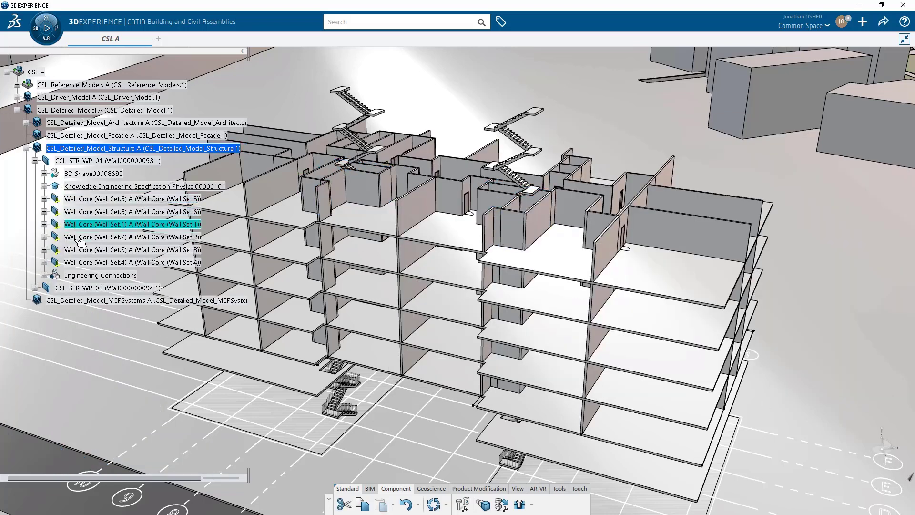
Step: Set MaJ_Aciers to true on Wall Set.5's Demo-VoileBeton_3sh
click(44, 199)
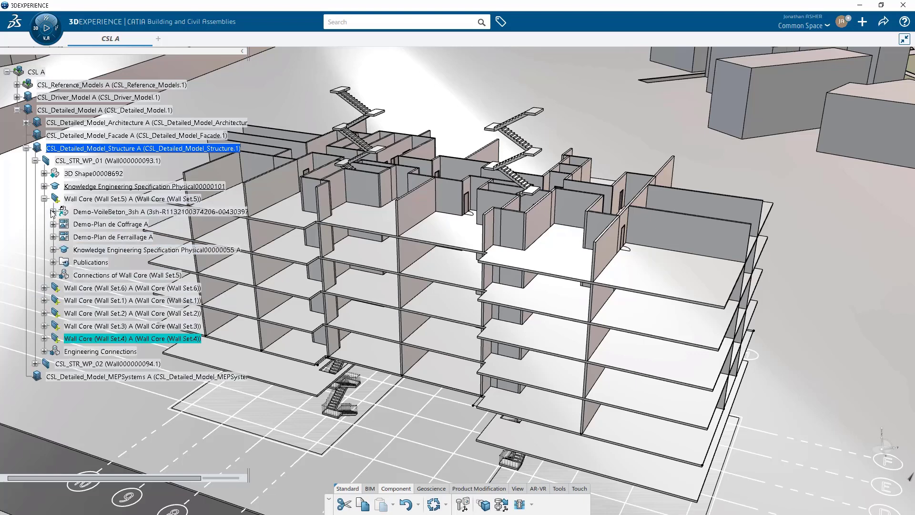
click(53, 212)
scroll(83, 128, up, 3)
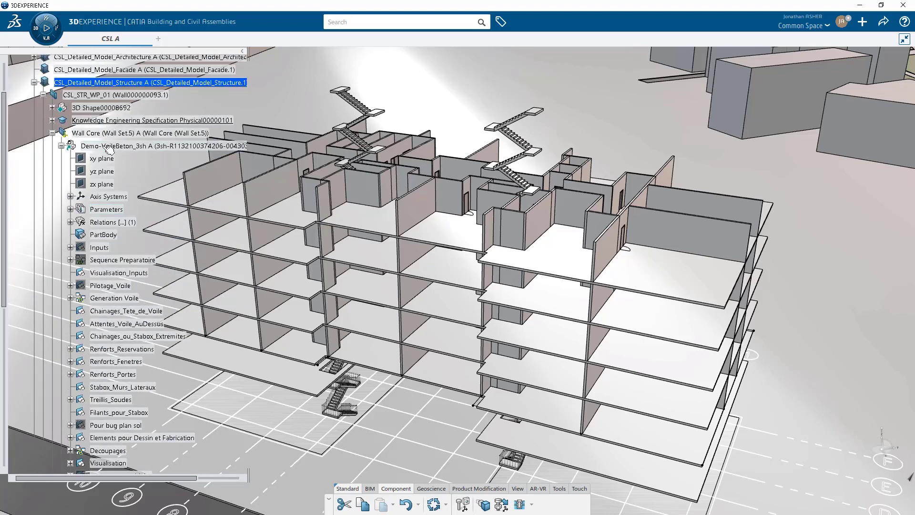
double_click(109, 149)
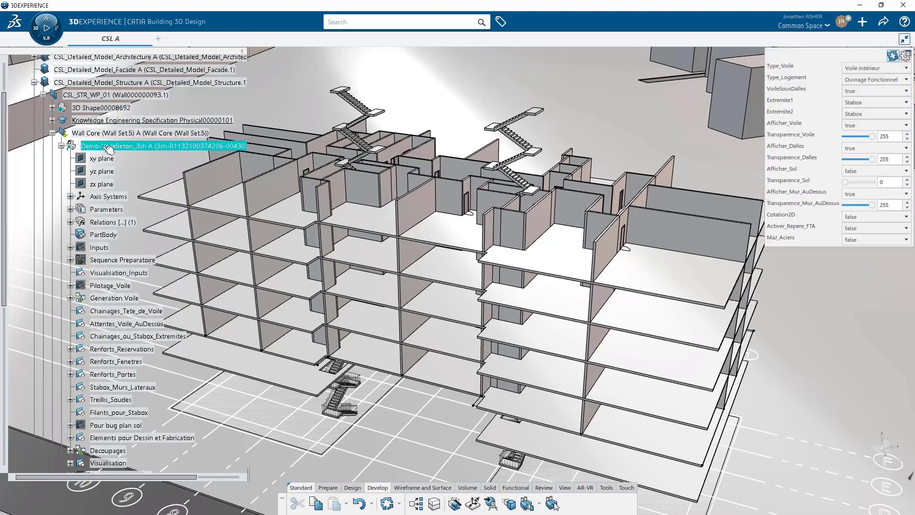
click(864, 239)
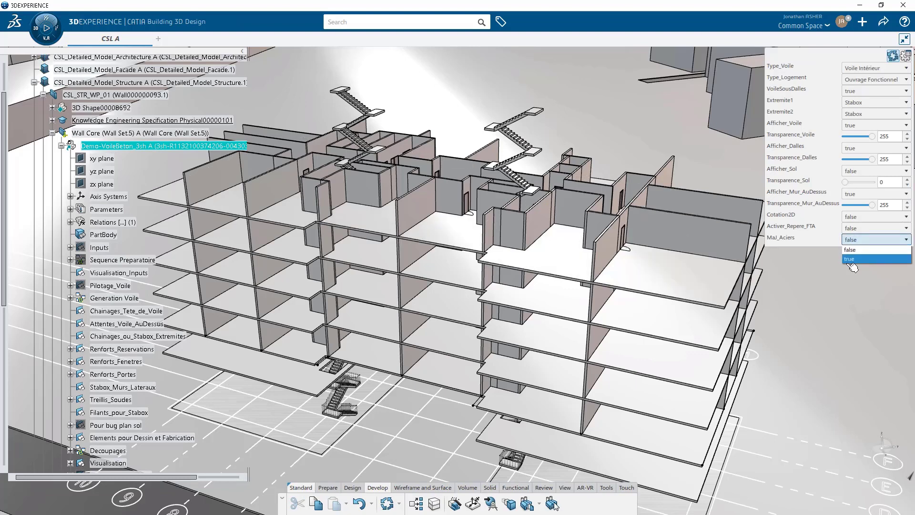
click(850, 260)
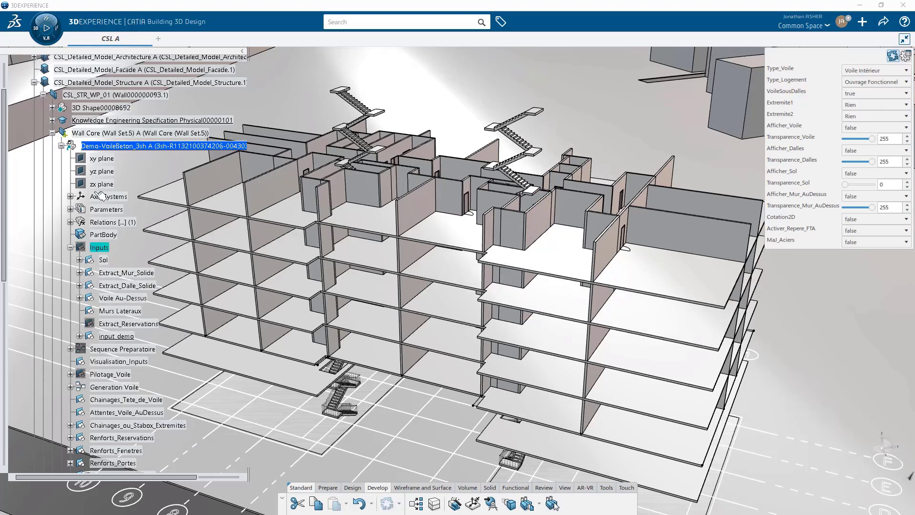
Step: Set MaJ_Aciers to true on Wall Set.6's Demo-VoileBeton_3sh as well
click(52, 134)
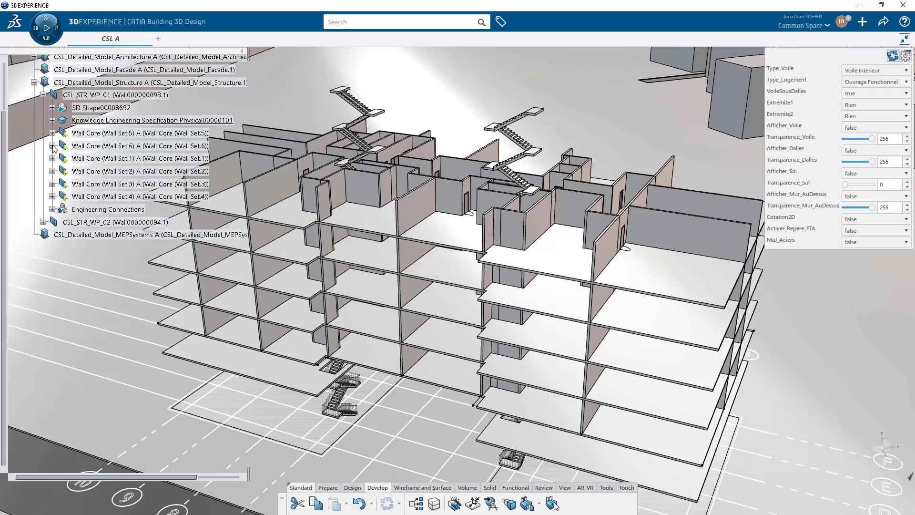
click(52, 146)
double_click(103, 160)
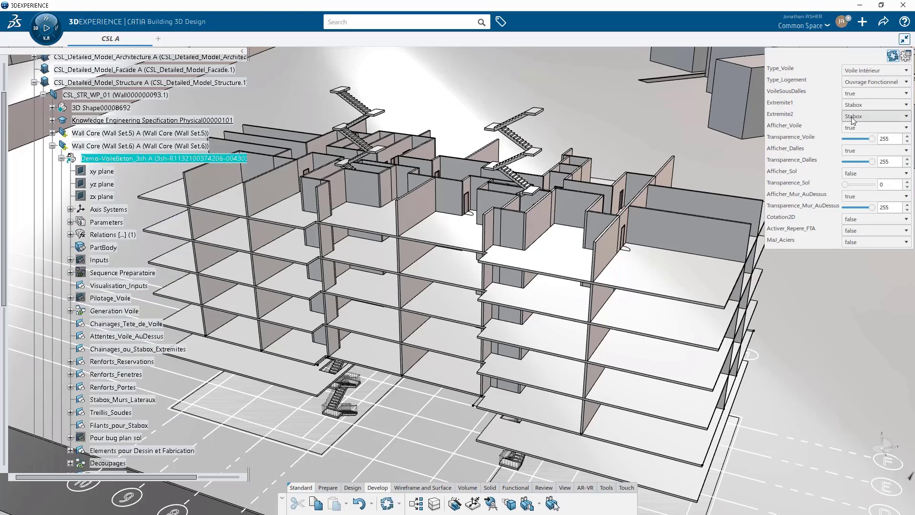
click(860, 240)
click(859, 261)
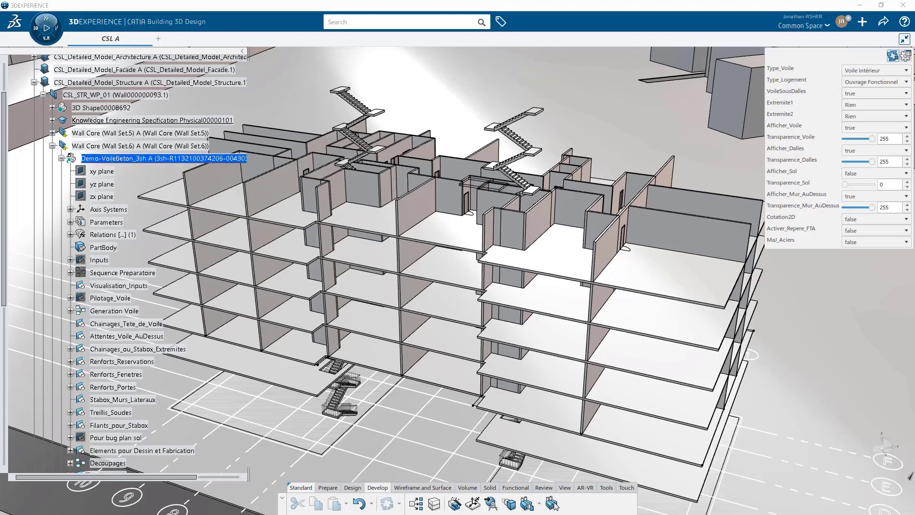
click(52, 146)
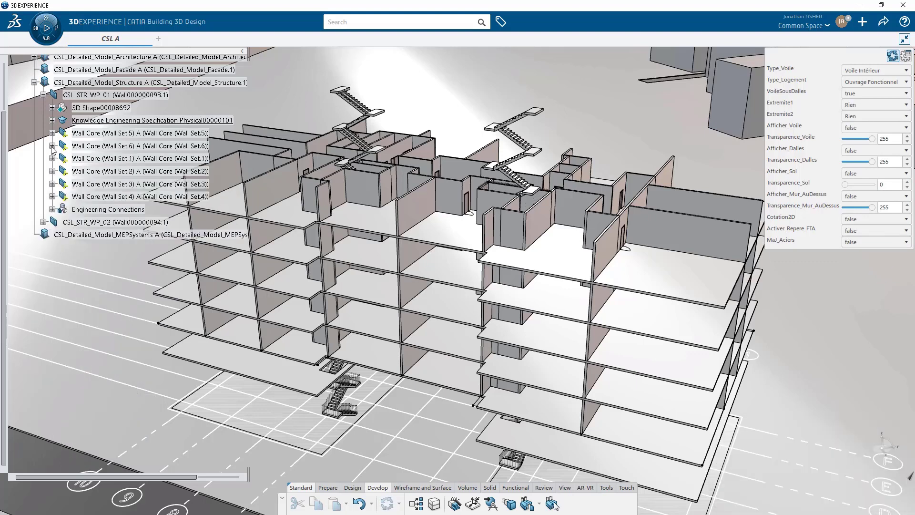
click(52, 158)
Step: On Wall Set.1, set Extremite2 to Rien, Afficher_Voile and Afficher_Dalles false, MaJ_Aciers true
click(106, 170)
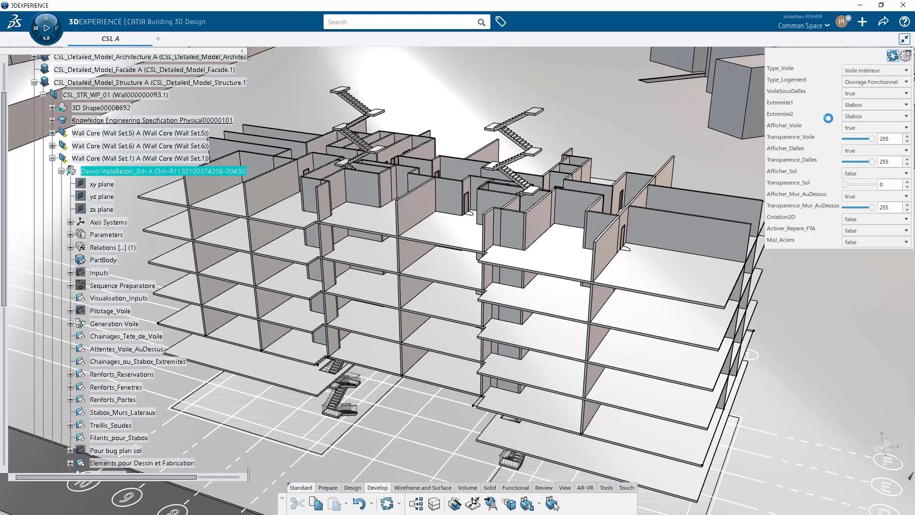
click(856, 116)
click(853, 121)
click(854, 118)
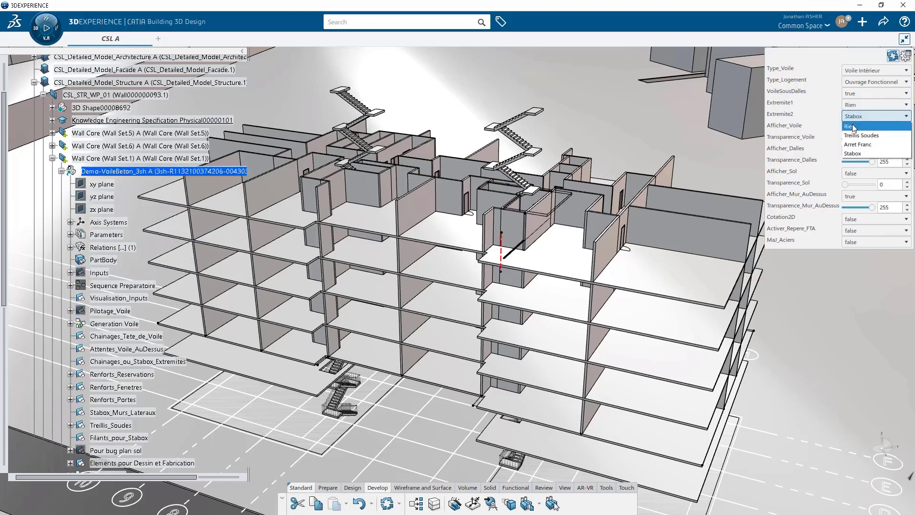
click(853, 127)
click(855, 128)
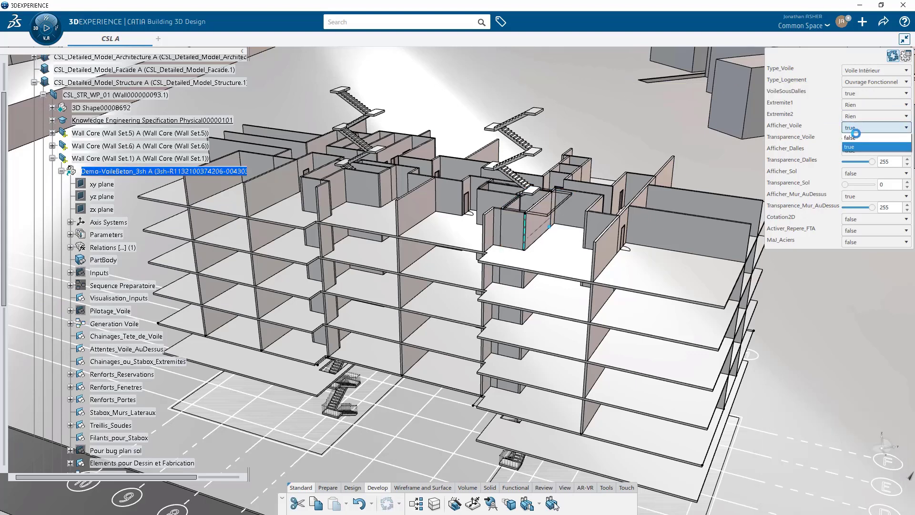
click(851, 137)
click(854, 150)
click(853, 161)
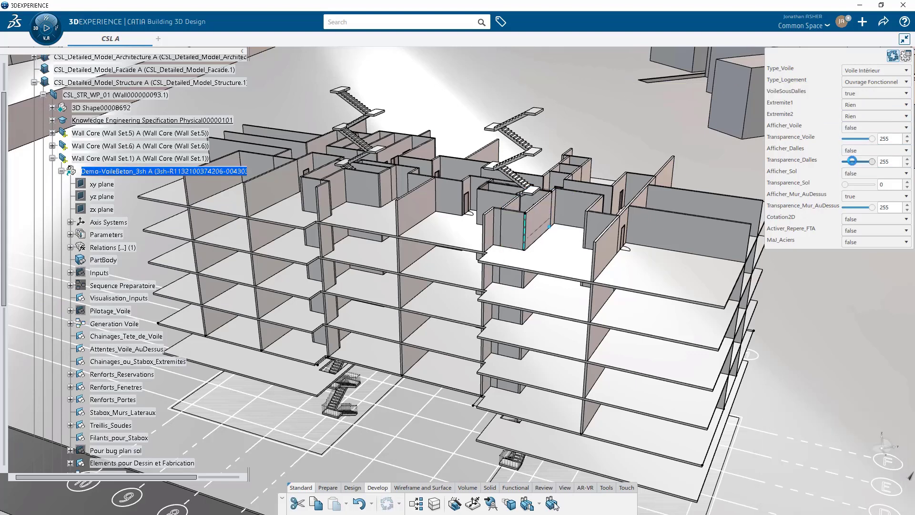
click(858, 242)
click(858, 261)
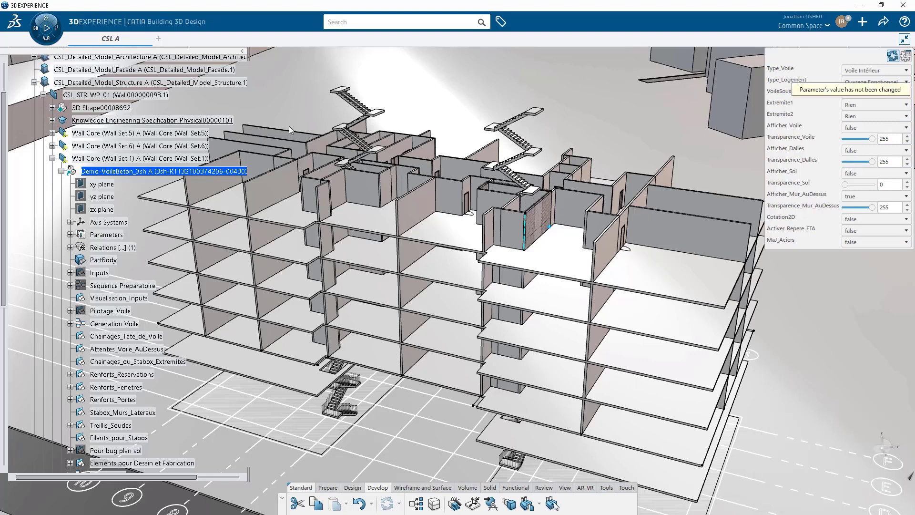
Step: Set Extremite1 to Rien on Wall Set.2 and run the reinforcement update for Wall Set.3
click(52, 159)
click(52, 171)
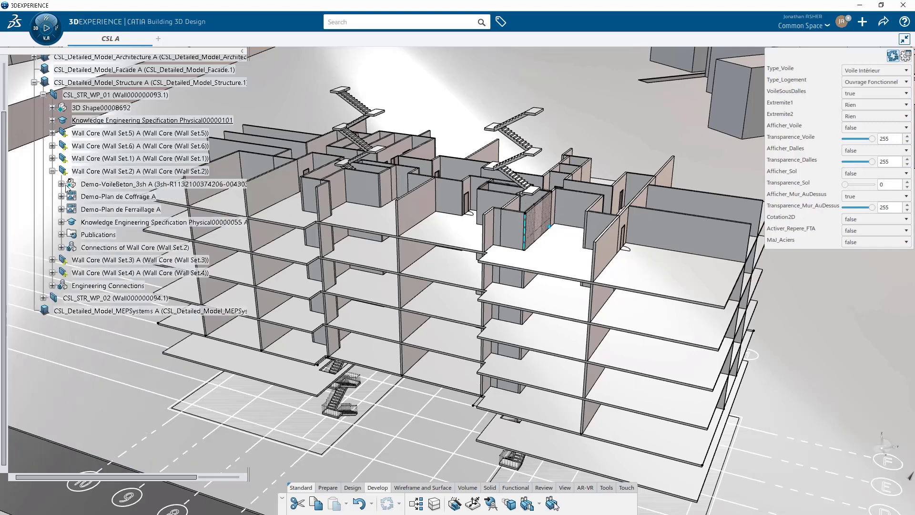
click(105, 186)
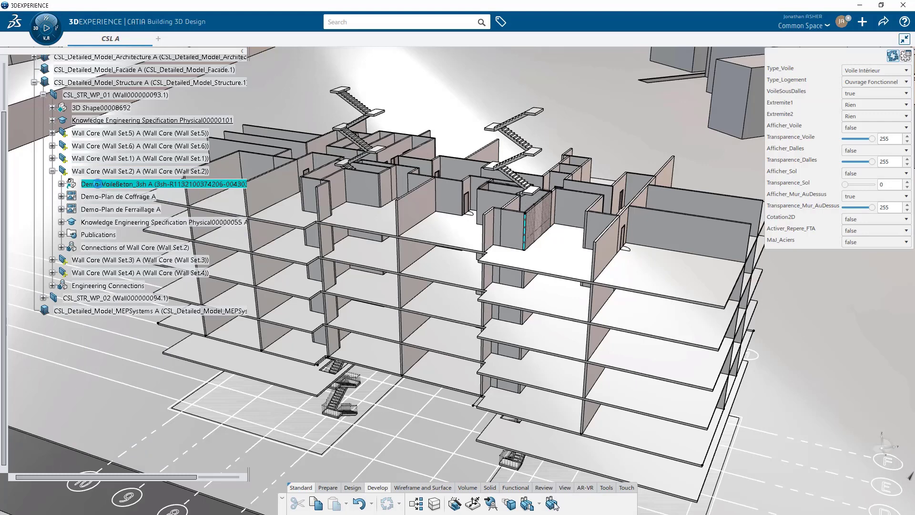
click(843, 105)
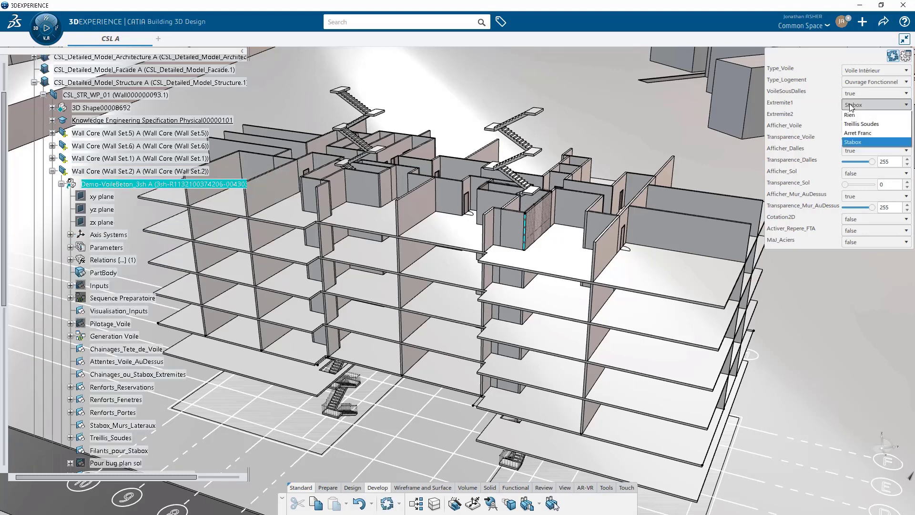
click(858, 119)
click(52, 171)
click(53, 184)
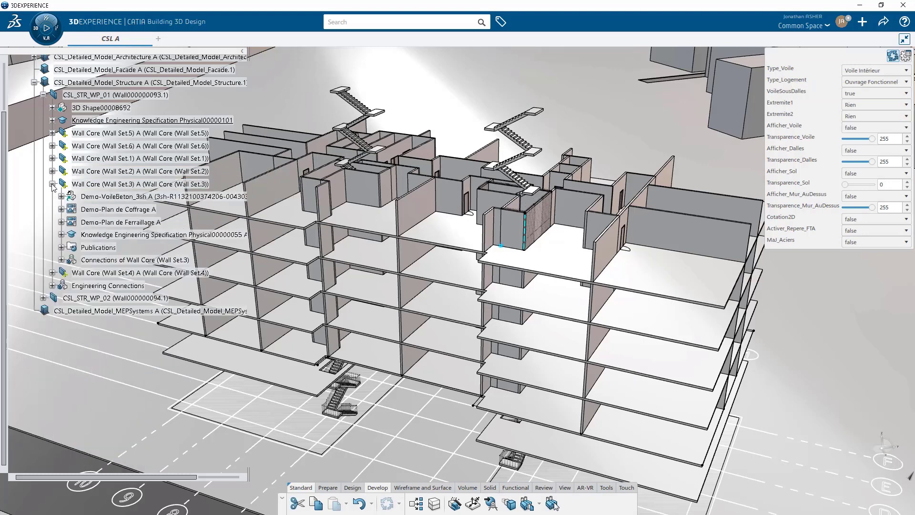
click(93, 196)
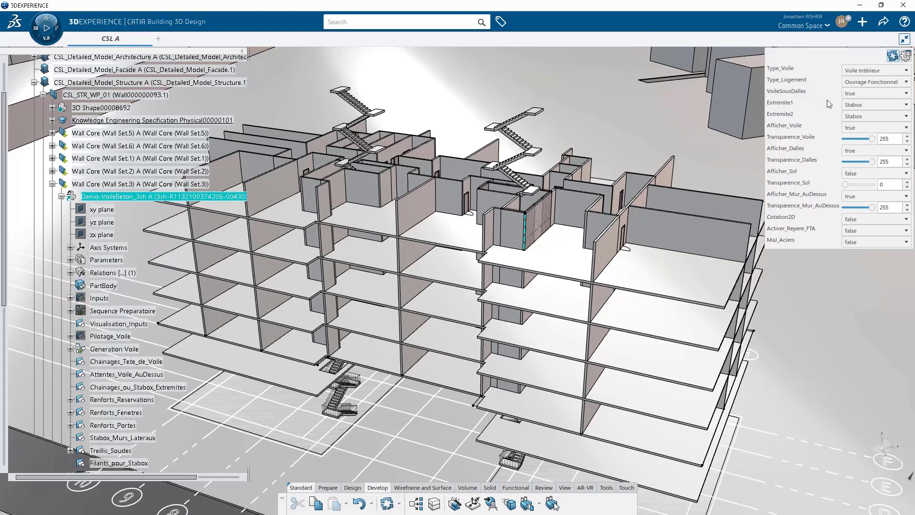
click(552, 503)
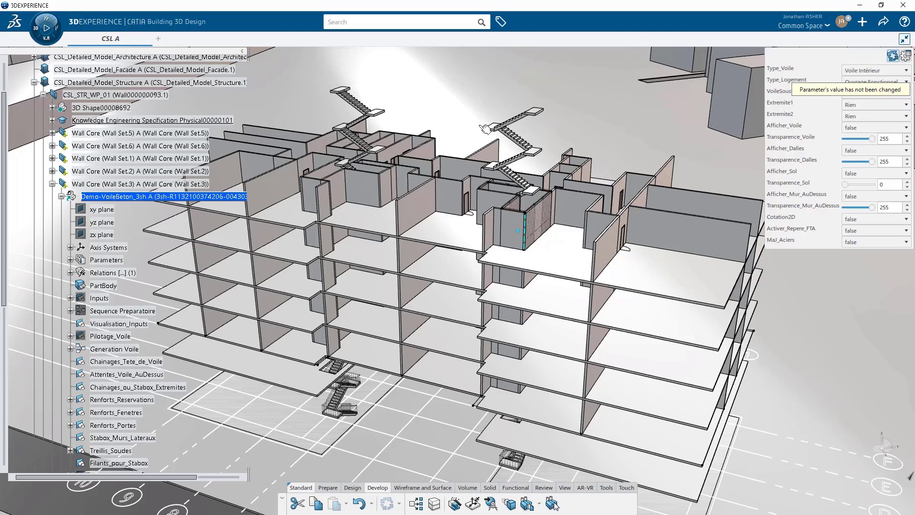
Step: Set MaJ_Aciers to true on Wall Set.4's Demo-VoileBeton_3sh to regenerate its rebar
click(52, 184)
click(52, 197)
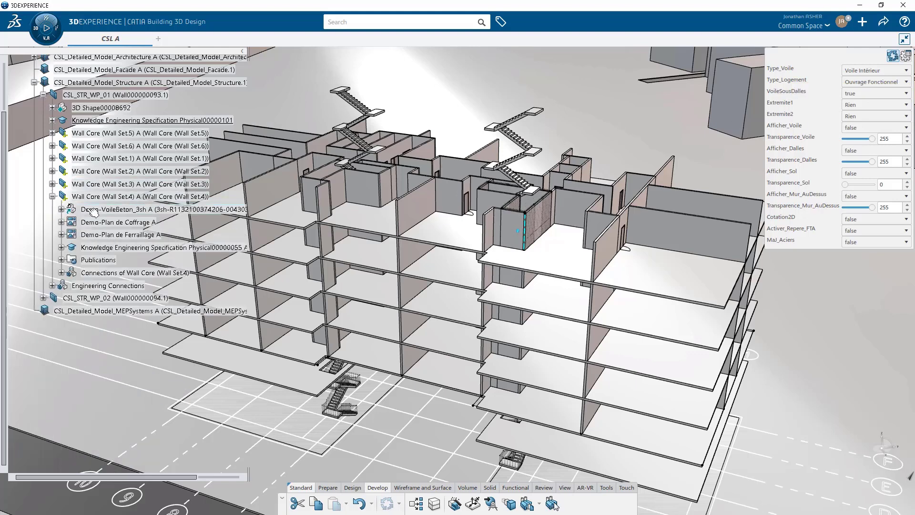
click(94, 212)
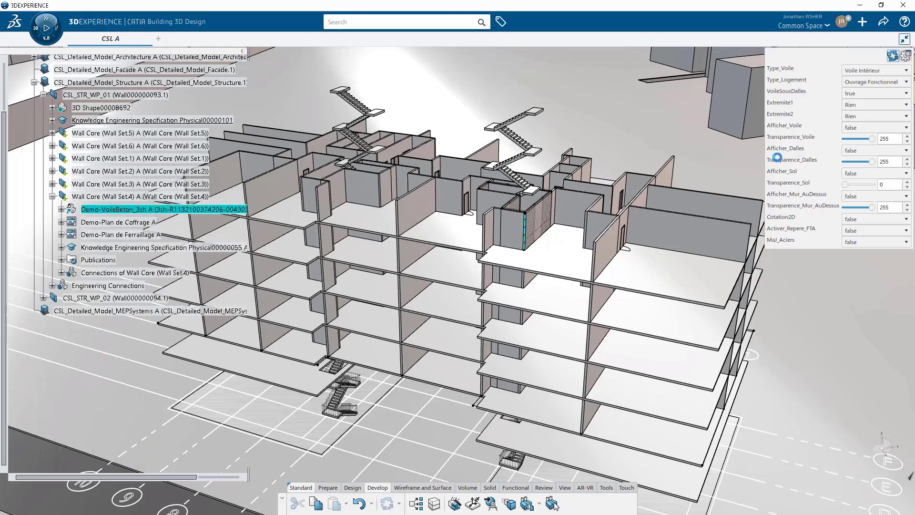
click(876, 105)
click(880, 261)
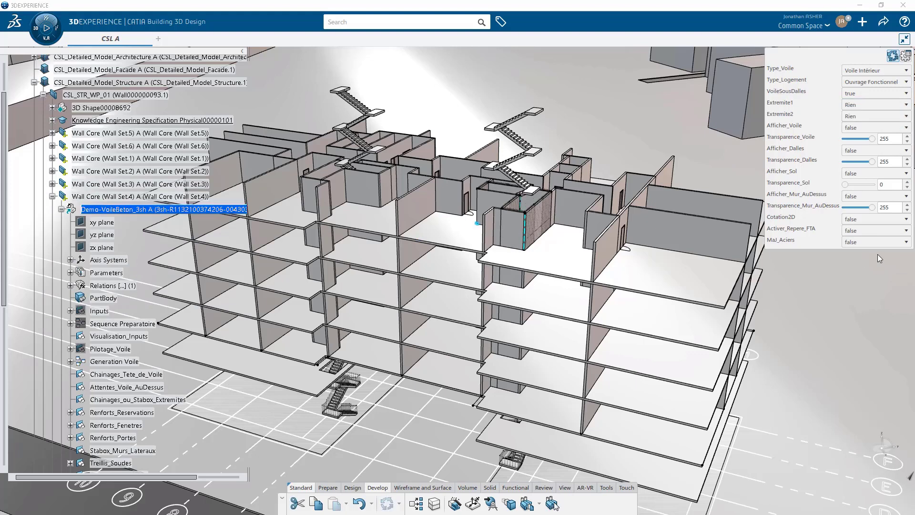
click(858, 244)
click(859, 261)
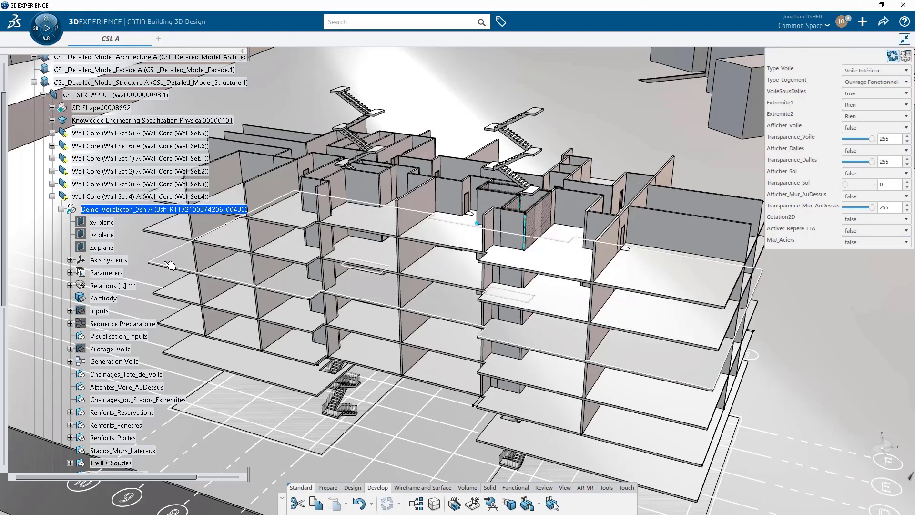
Step: Reframe the view on 3D Shape00008692
click(52, 196)
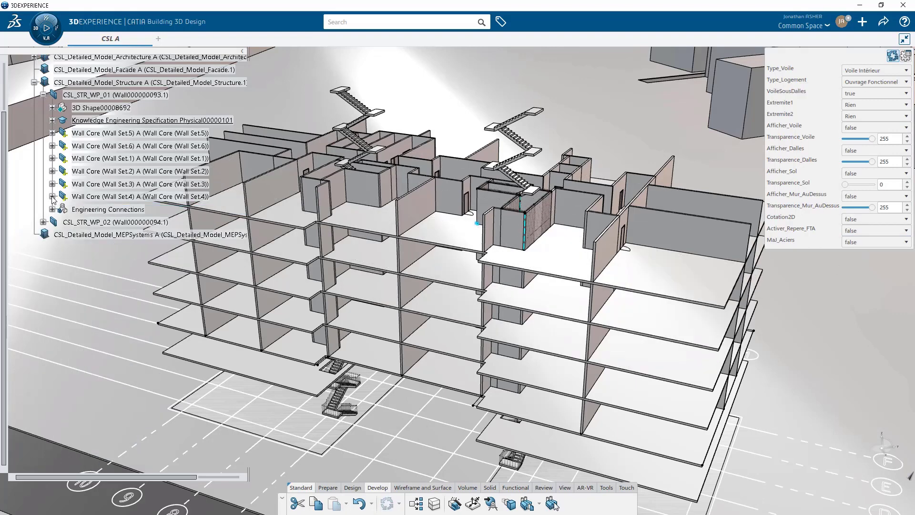
click(89, 107)
right_click(88, 107)
click(112, 129)
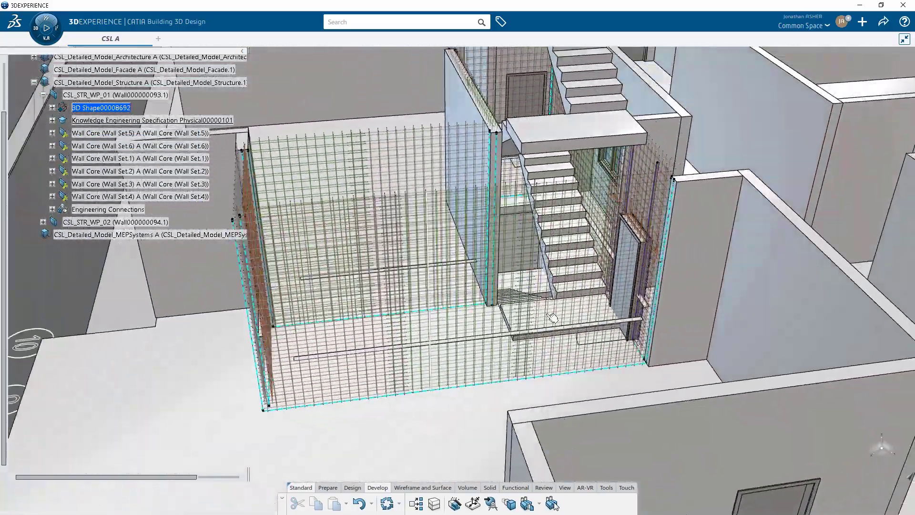
Step: Hide the wall in front of the stair core to reveal the stair
middle_drag(552, 318, 468, 227)
right_click(468, 227)
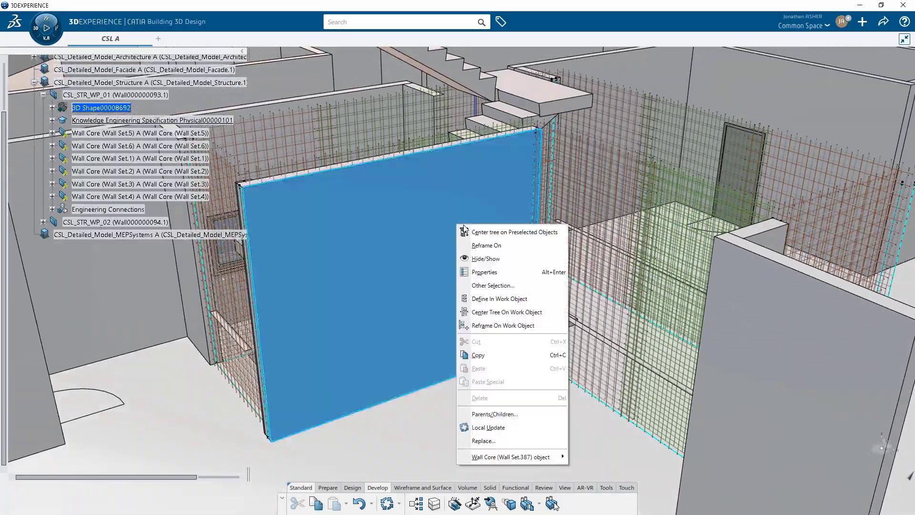
click(477, 260)
middle_drag(421, 292, 483, 268)
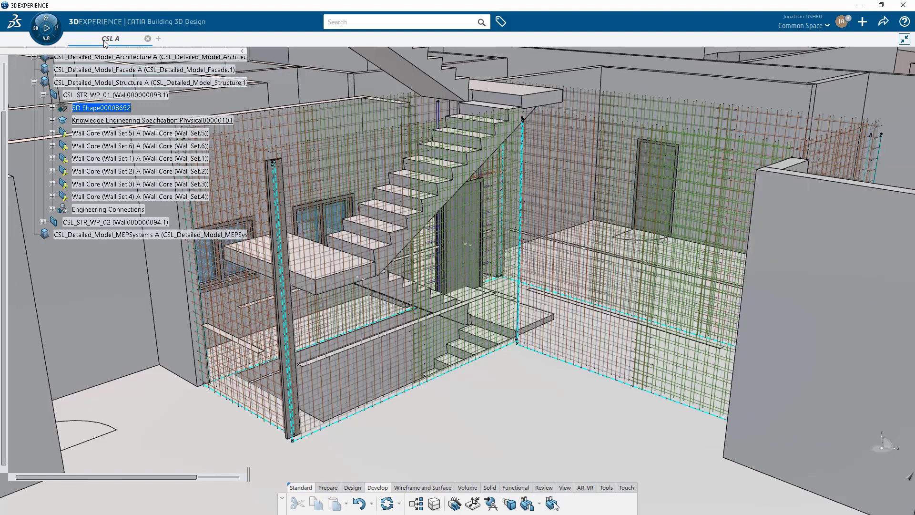
Step: In the structure model tab, hide the wall solids to show only the rebar cages
mouse_move(146, 38)
click(141, 87)
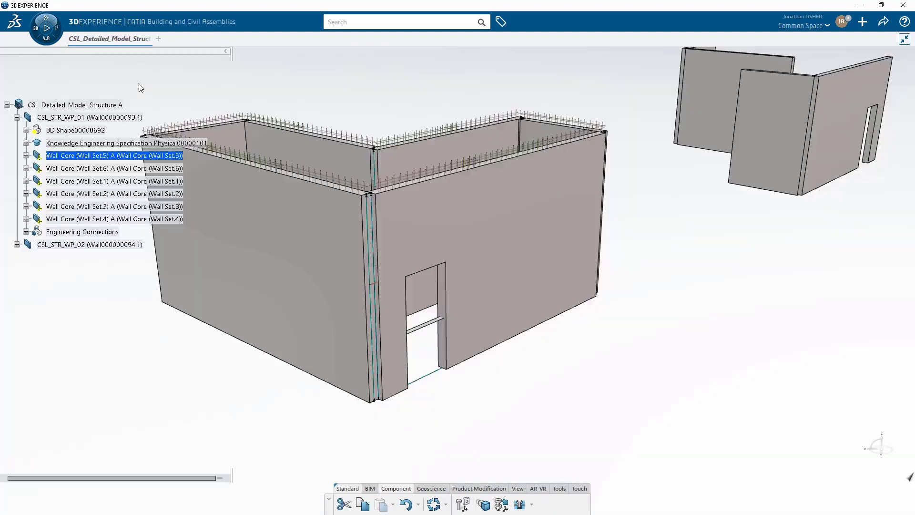
right_click(69, 133)
click(90, 163)
middle_drag(618, 357, 536, 287)
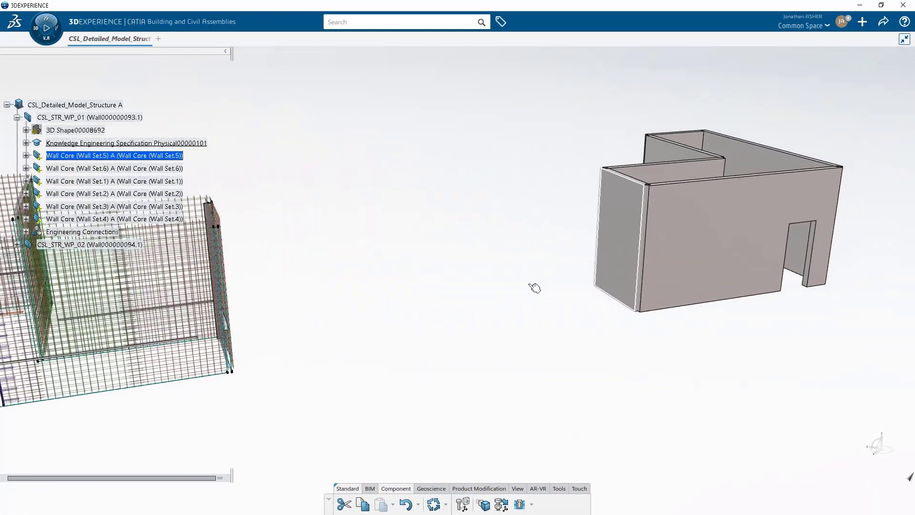
middle_drag(721, 237, 430, 277)
Step: Return to the CSL A building tab and zoom over the full model
mouse_move(100, 36)
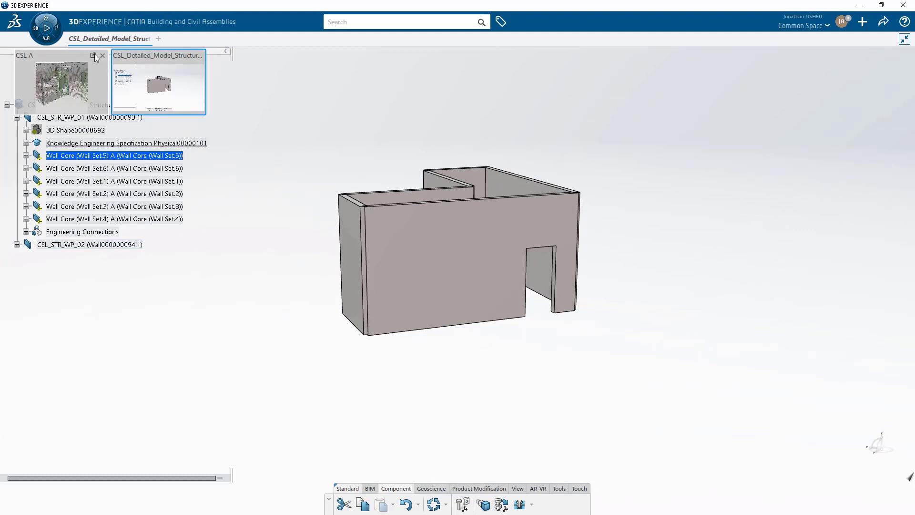
click(80, 91)
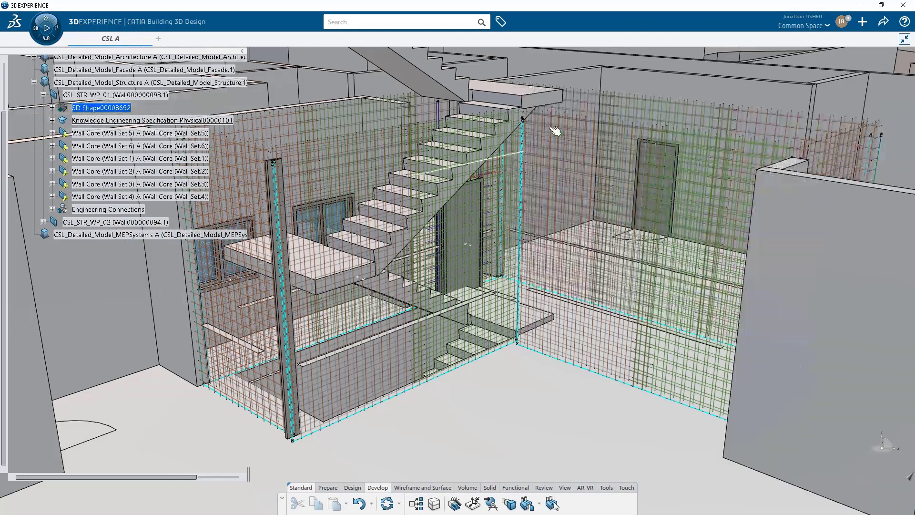
scroll(347, 200, up, 5)
scroll(348, 200, down, 10)
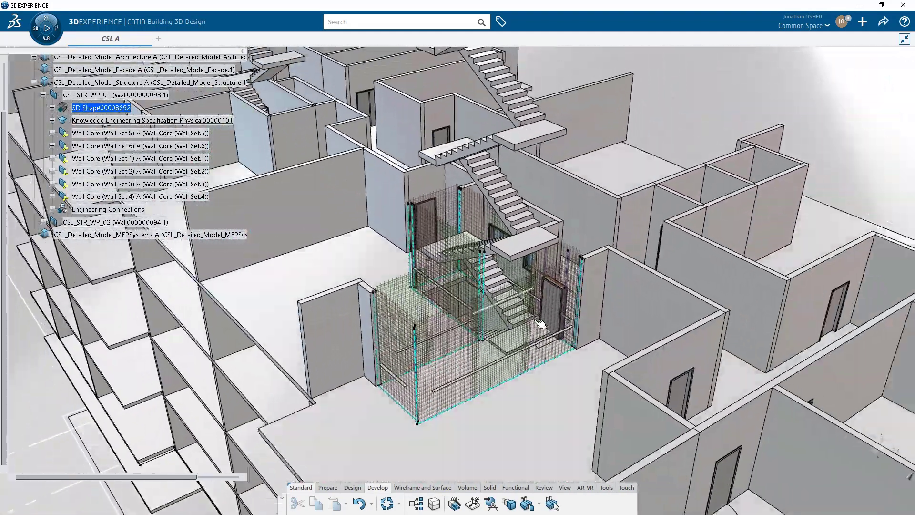
scroll(530, 337, up, 4)
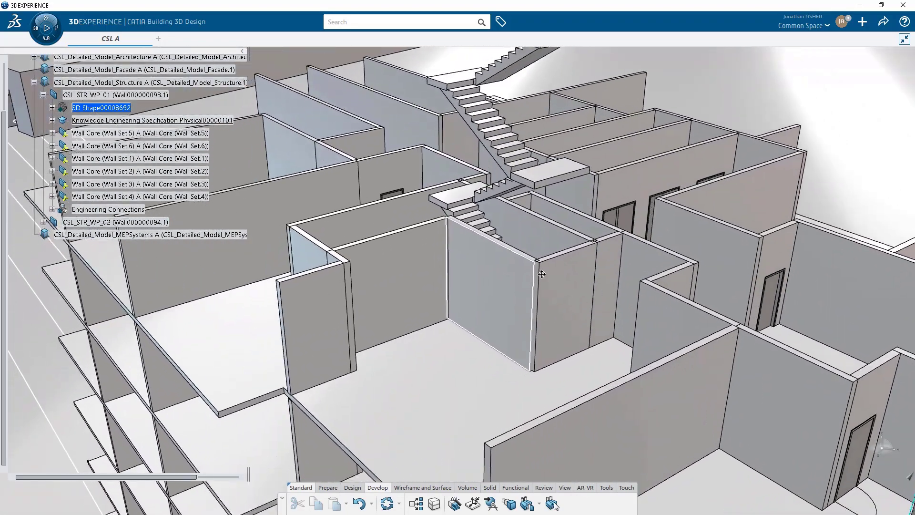
Step: Expand CSL_STR_WP_02 and 3D Shape00008693 down to Geometrical Set.1 in the tree
click(43, 94)
click(43, 108)
click(52, 120)
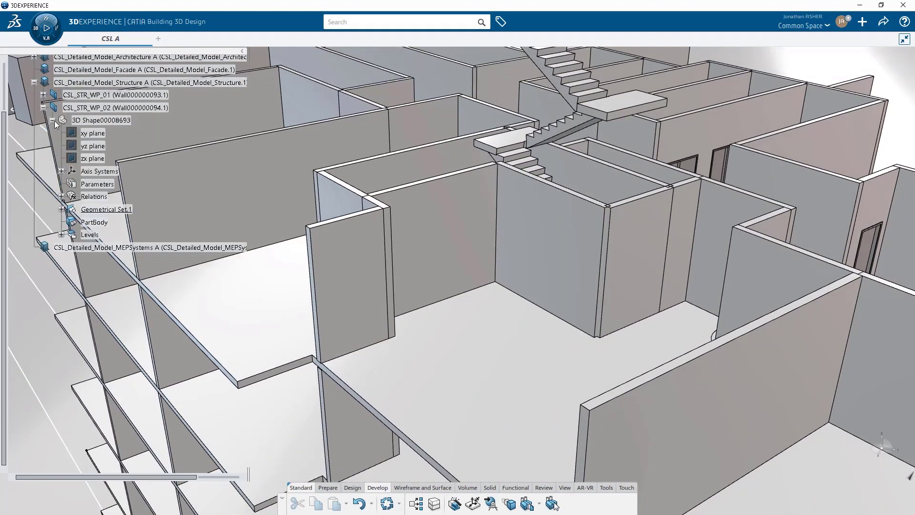
click(98, 209)
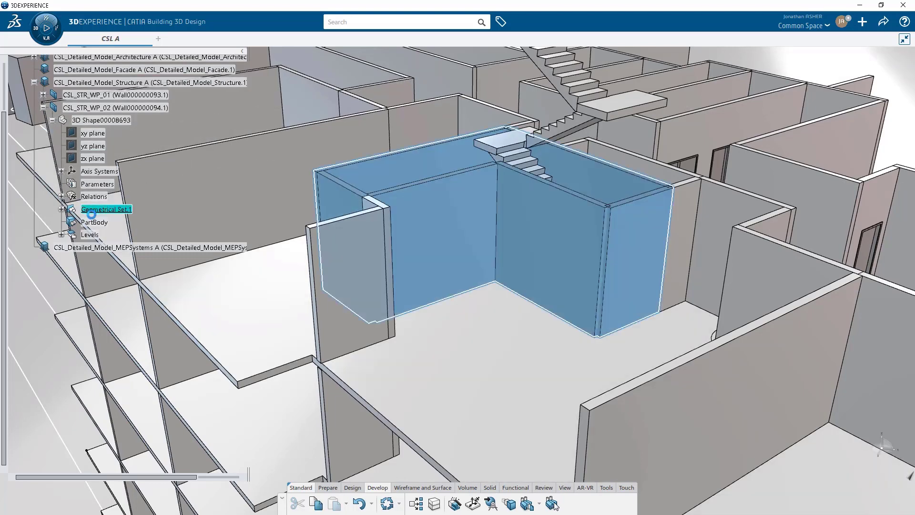
key(Escape)
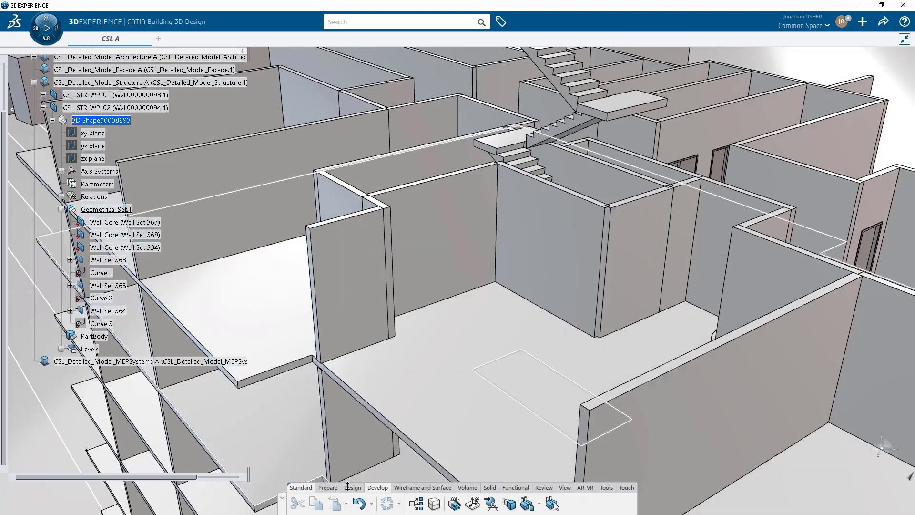
Step: Frame the three wall cores as OT_Wall_Framing with 600mm stud spacing and 50mm studs
click(352, 487)
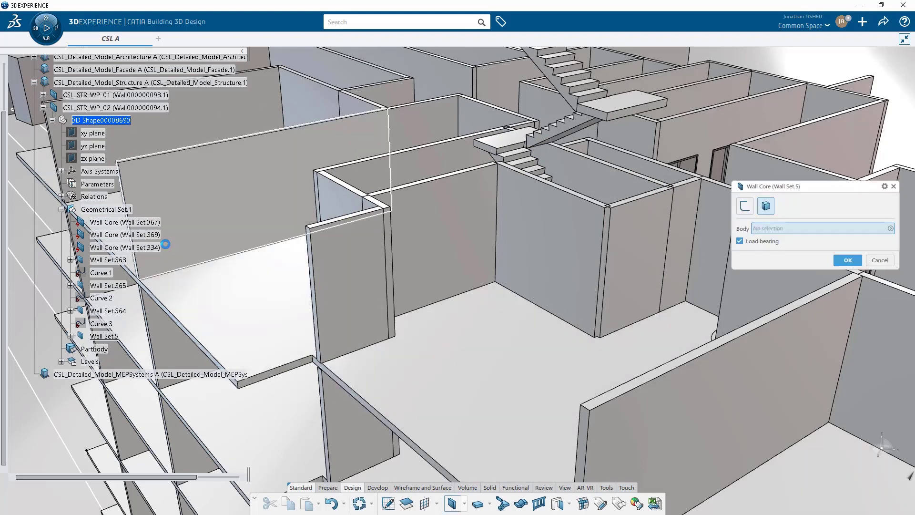
click(119, 233)
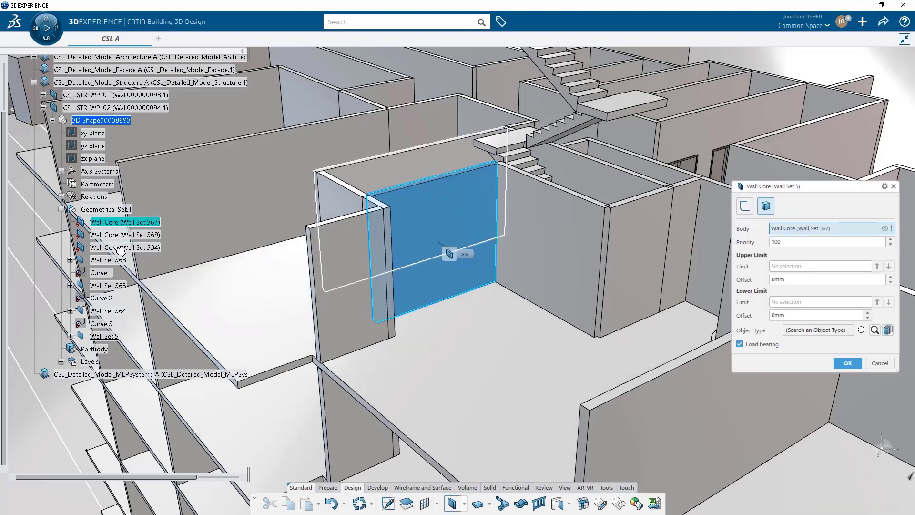
shift+click(120, 248)
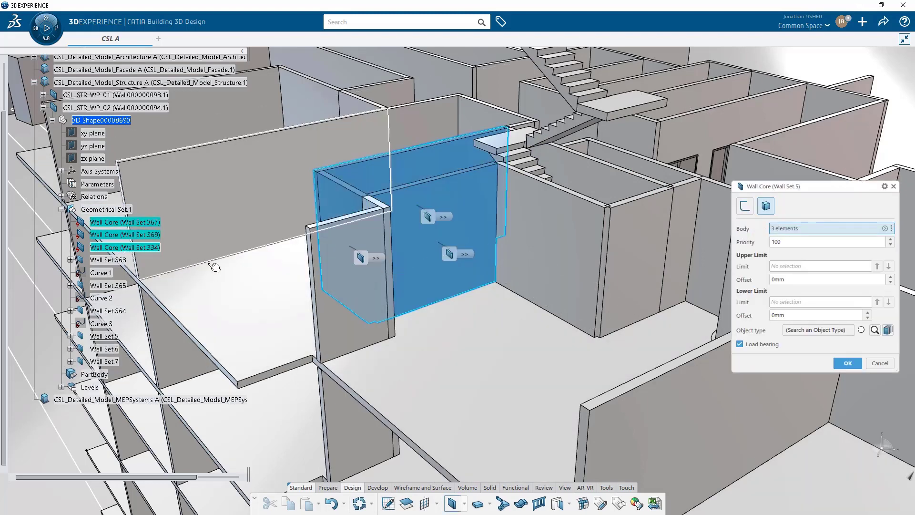
click(875, 329)
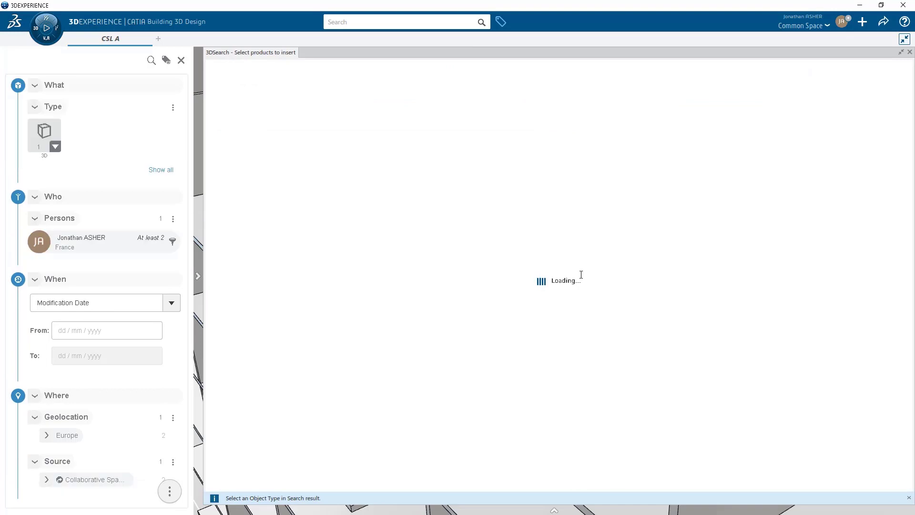
click(241, 121)
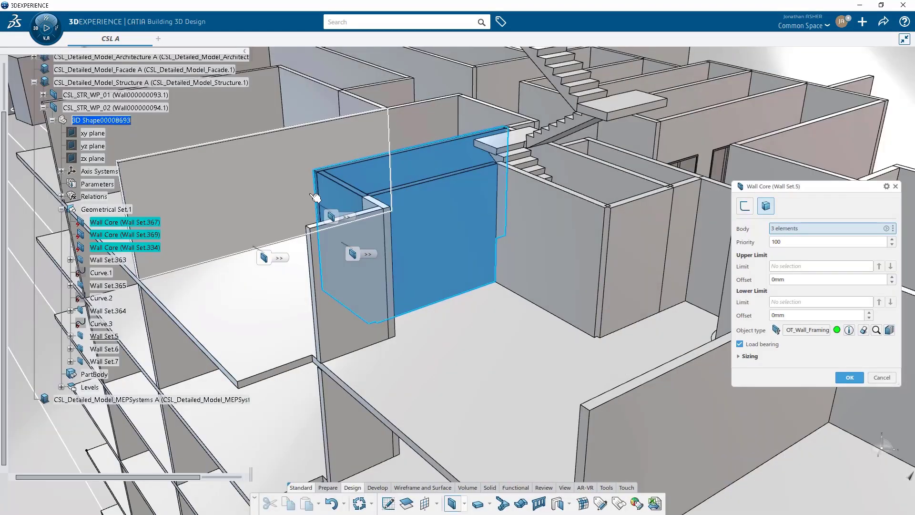
click(749, 357)
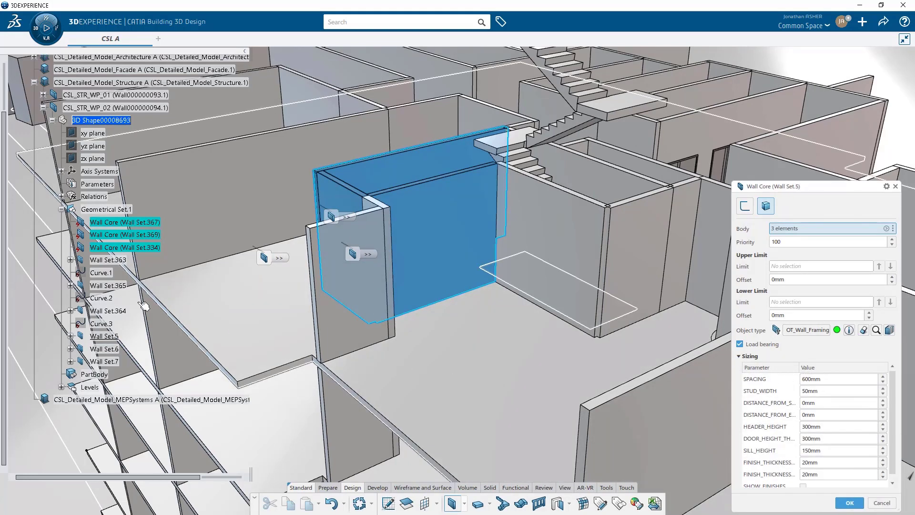
click(70, 336)
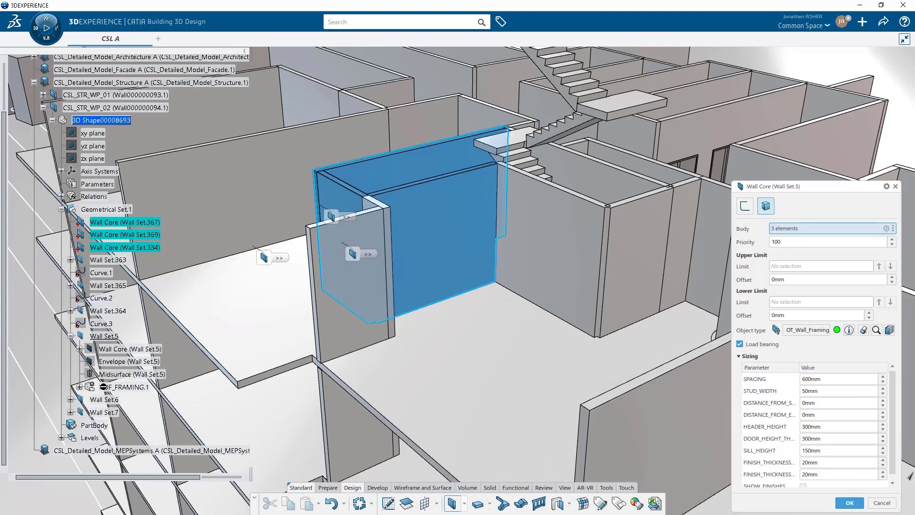
click(79, 386)
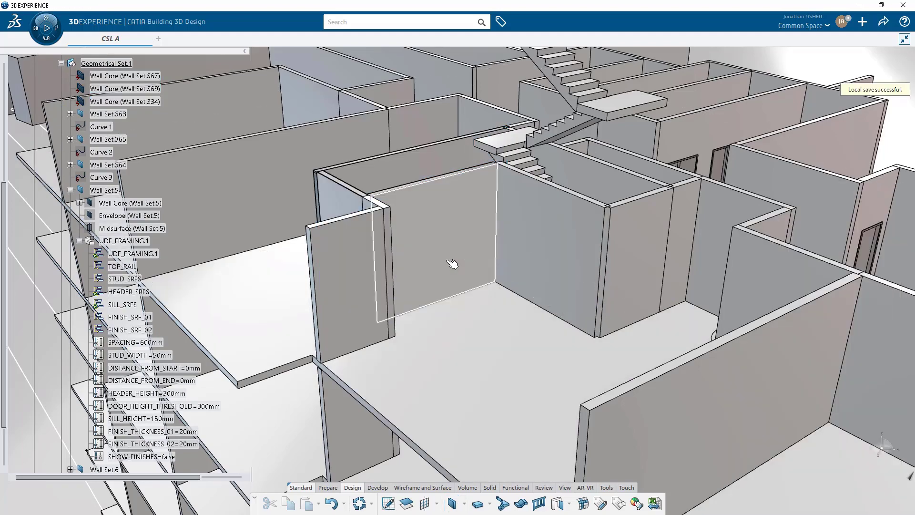
Step: Apply the OT_Wall_Framing object type to the three walls beside the stair
middle_drag(442, 267, 331, 245)
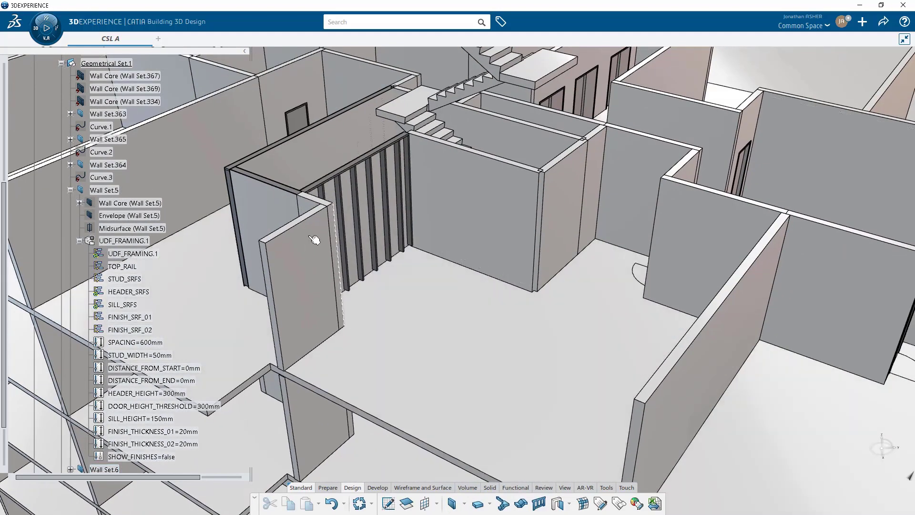
middle_drag(302, 170, 531, 343)
click(548, 261)
ctrl+click(562, 220)
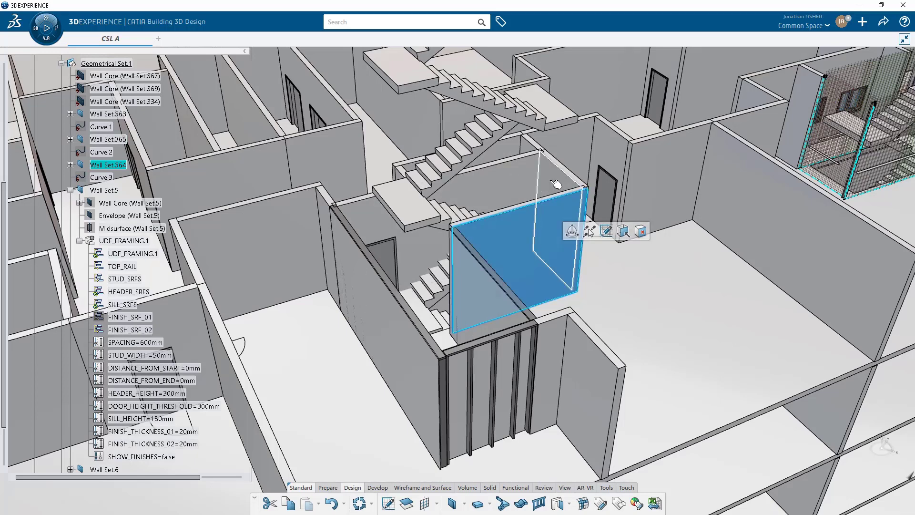
ctrl+click(505, 180)
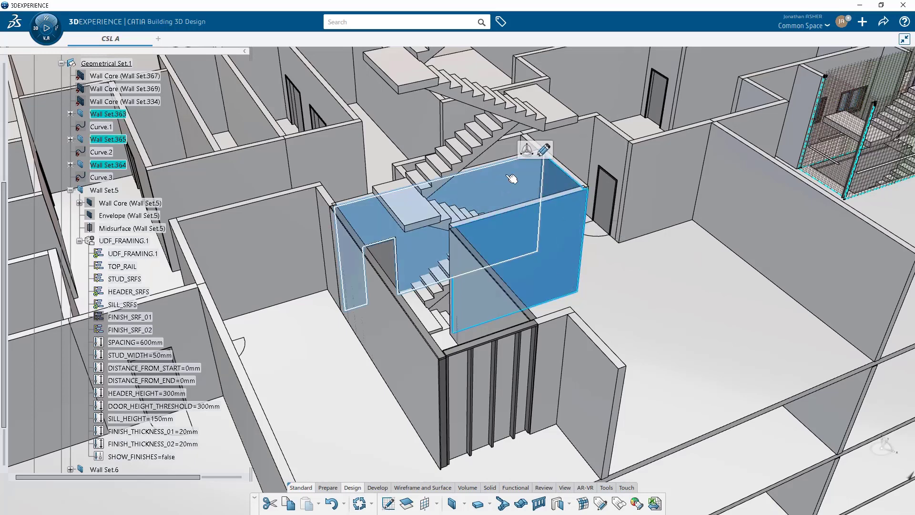
click(544, 150)
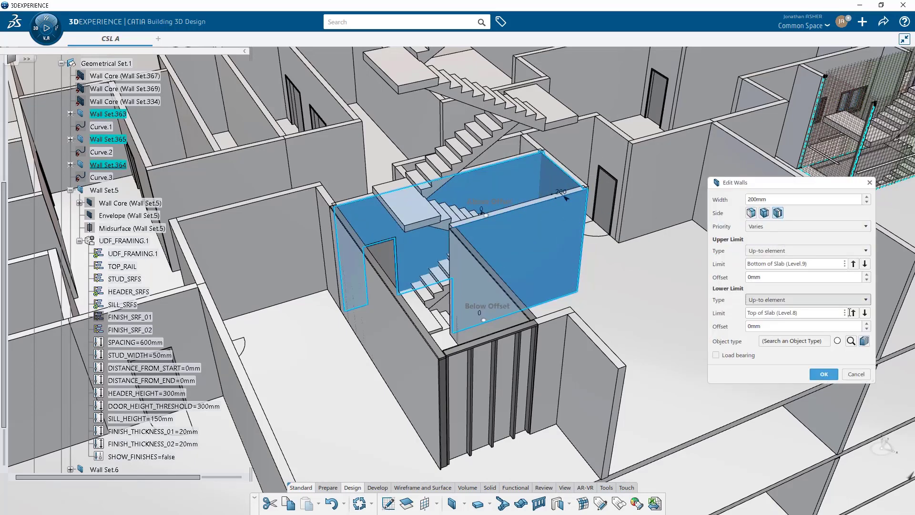
click(851, 340)
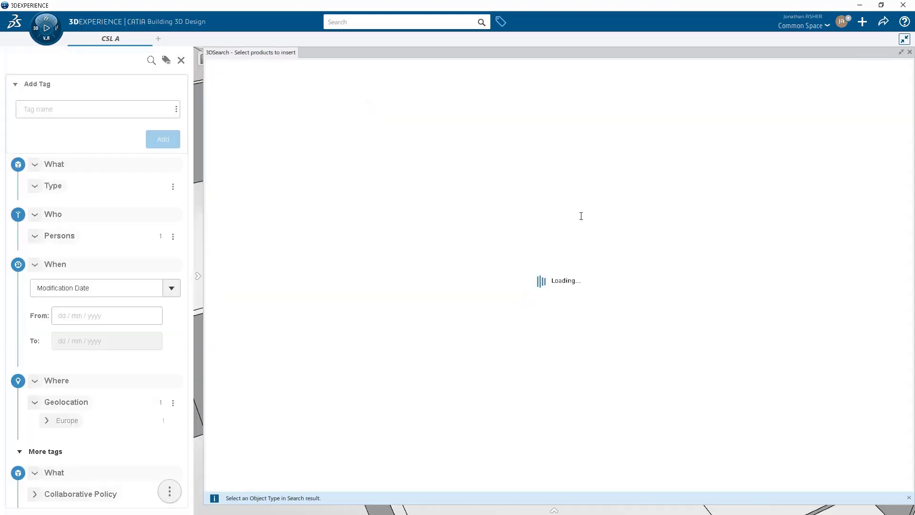
double_click(274, 124)
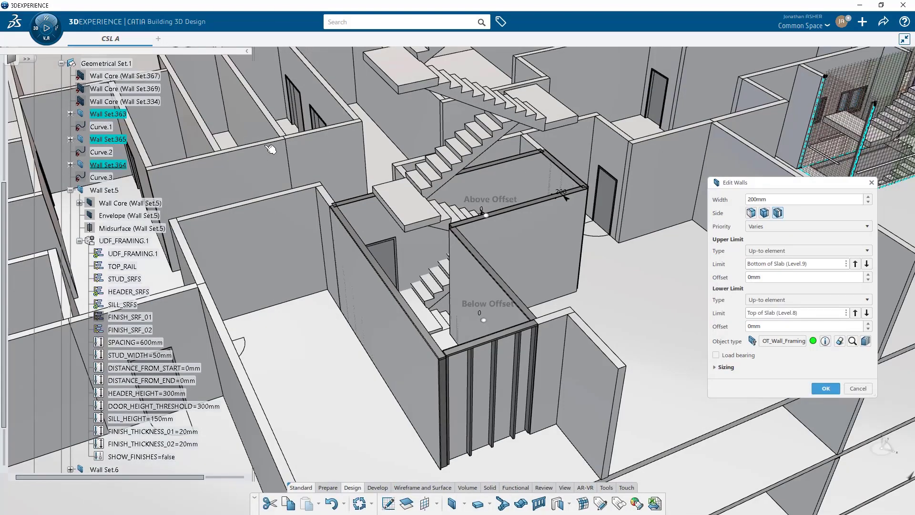
click(717, 367)
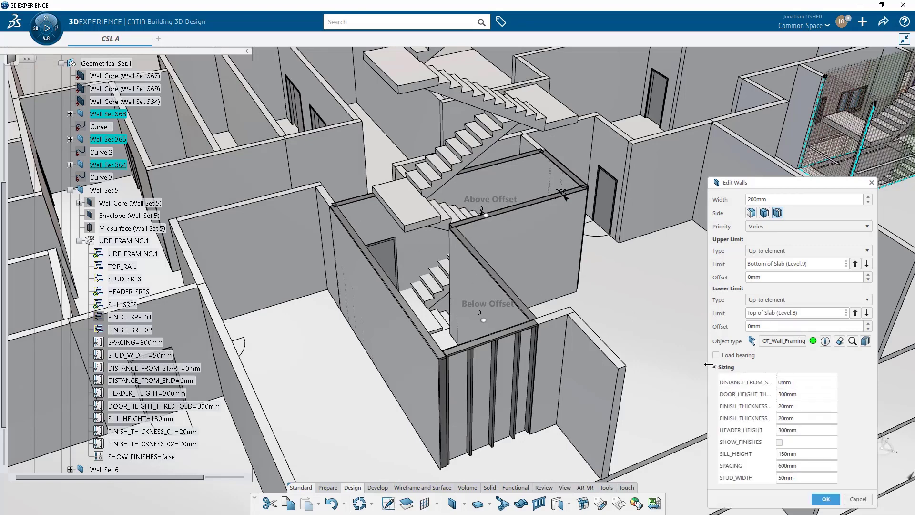
Step: Hide the wall envelope so the studs show, zoom in, and confirm the wall edits
right_click(441, 282)
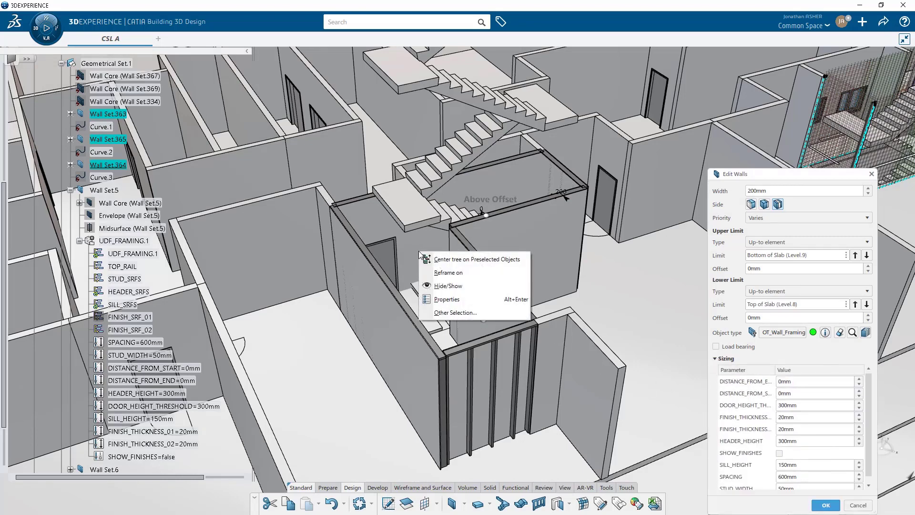
click(440, 286)
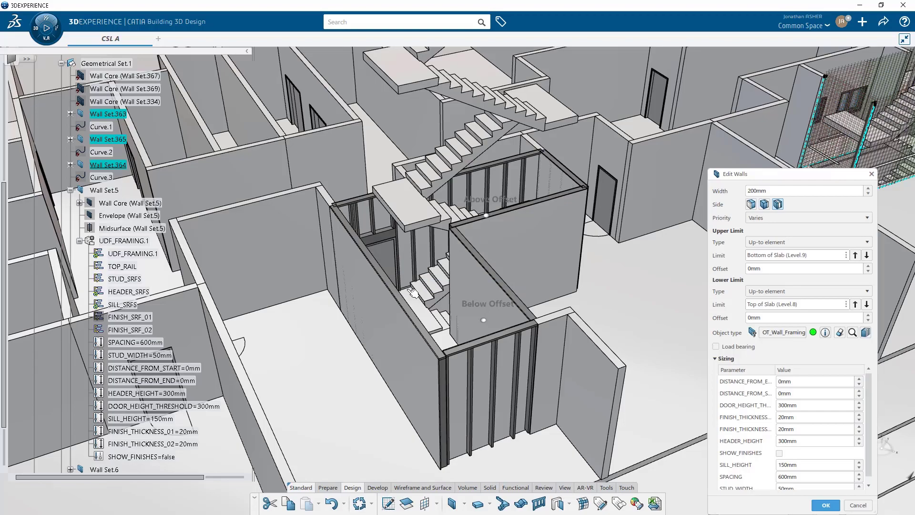
scroll(417, 292, up, 10)
scroll(406, 305, up, 5)
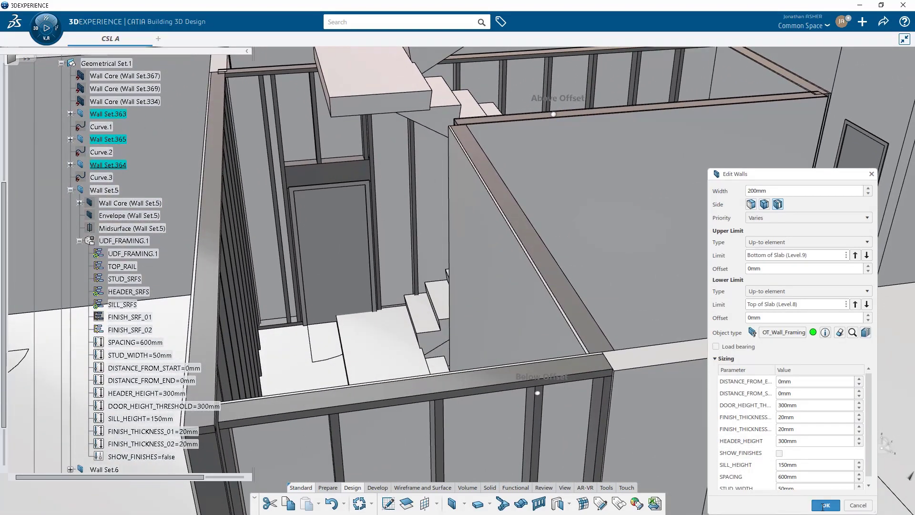
click(824, 505)
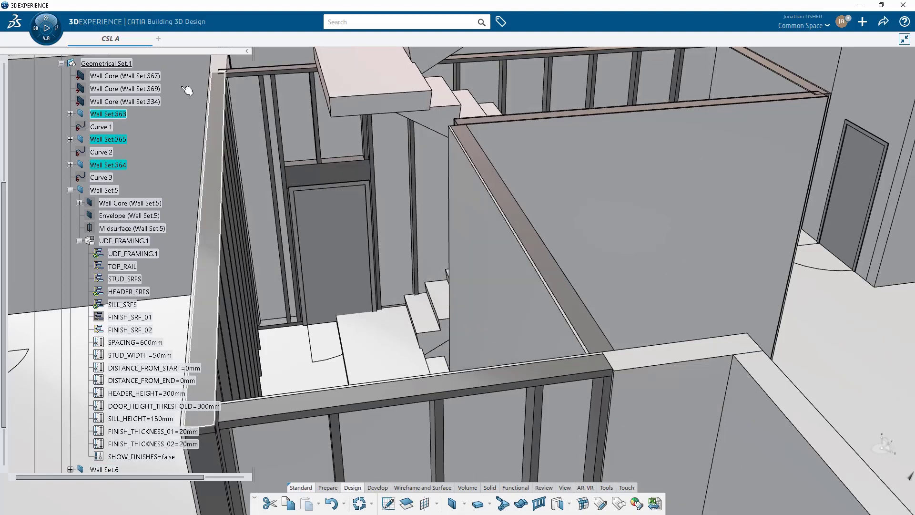
Step: Switch to CSL_Detailed_Model_Structure and orbit the walls to a front view
mouse_move(112, 39)
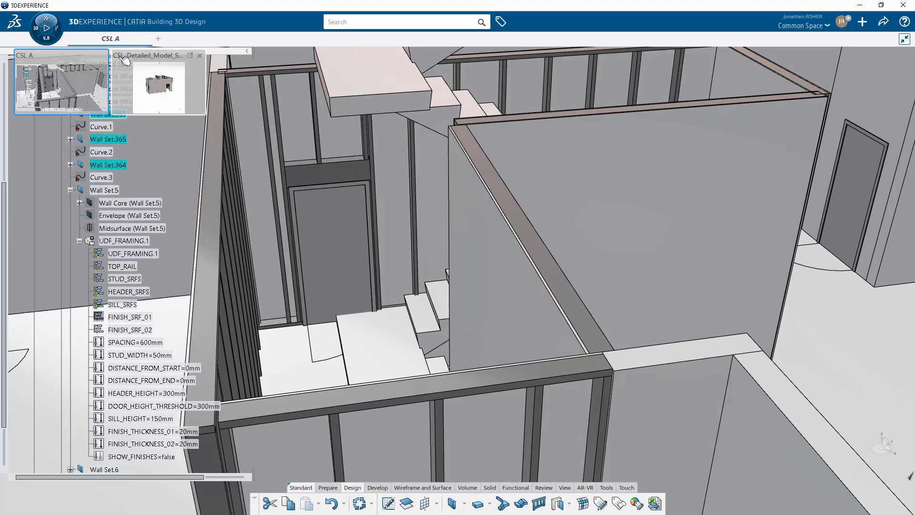
click(150, 85)
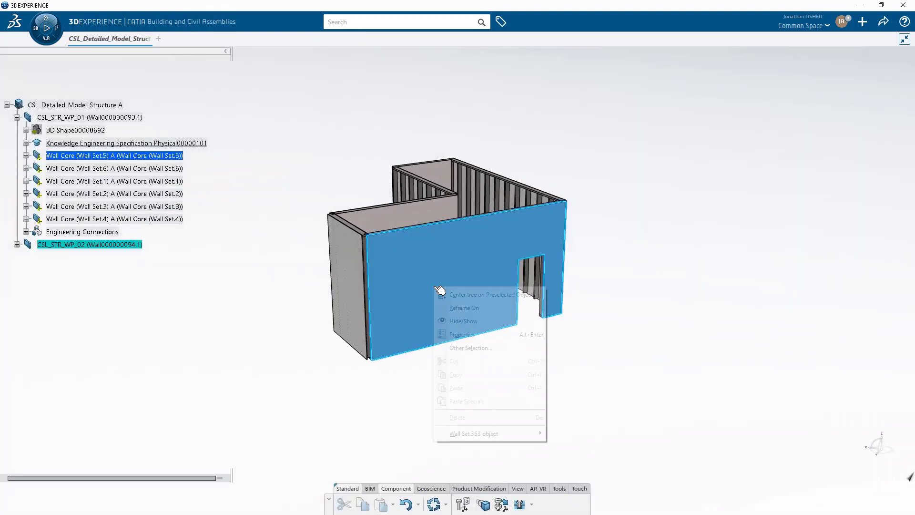
right_click(386, 221)
middle_drag(385, 221, 387, 342)
Step: Expand the tree to Wall Set.363's UDF_FRAMING.6 and edit its SPACING to 800mm
click(17, 117)
click(16, 130)
click(26, 143)
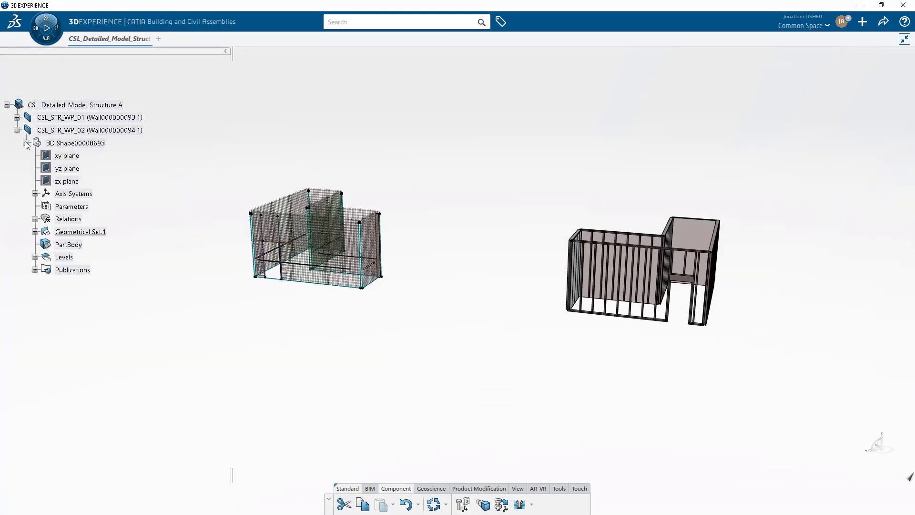
click(34, 232)
click(44, 282)
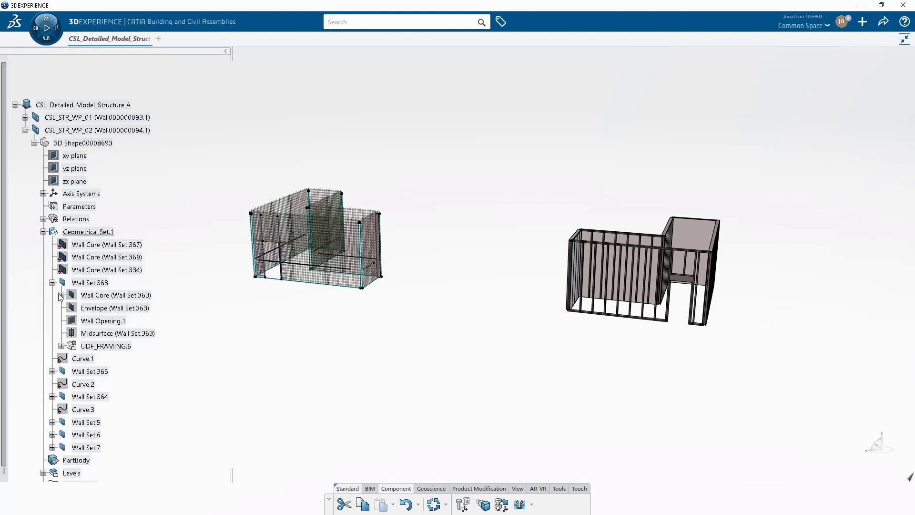
click(99, 346)
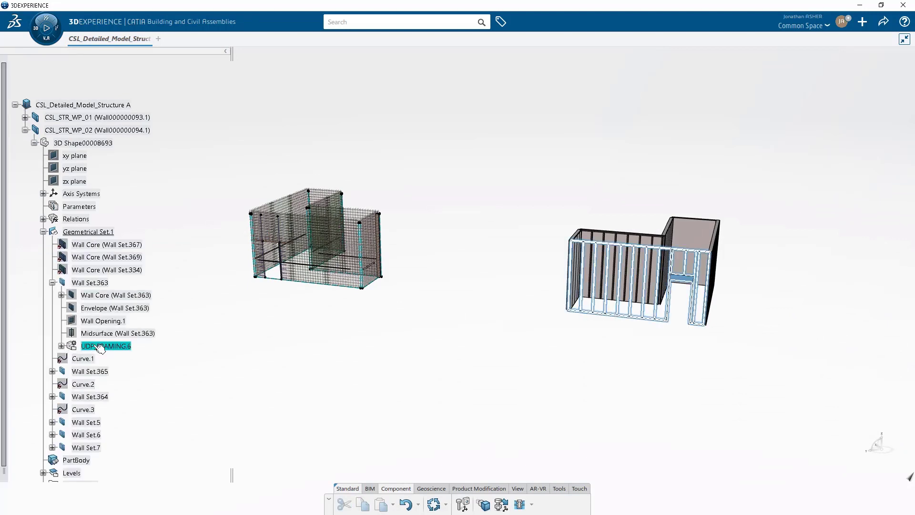
click(63, 346)
click(110, 352)
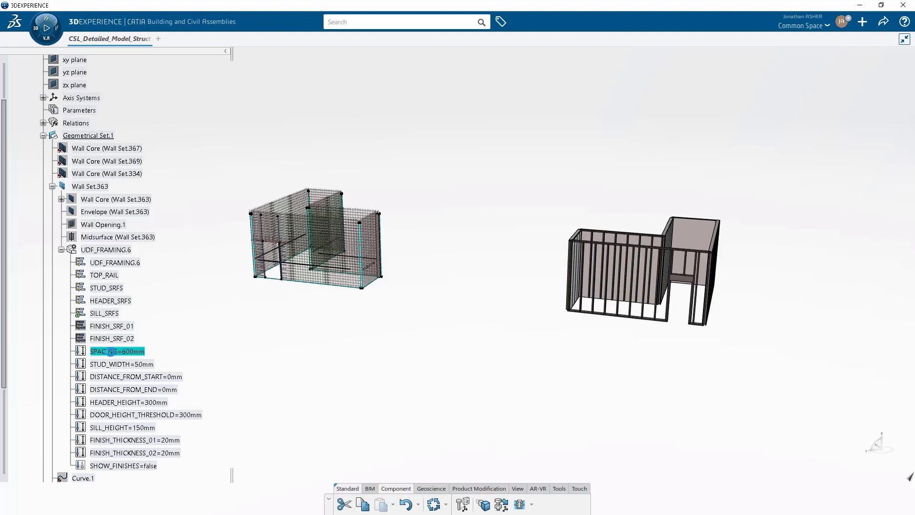
double_click(122, 353)
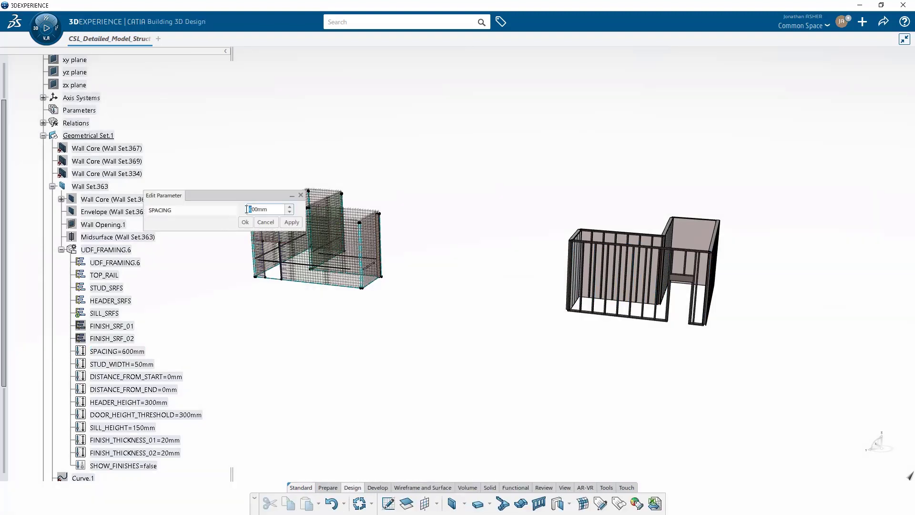
click(244, 222)
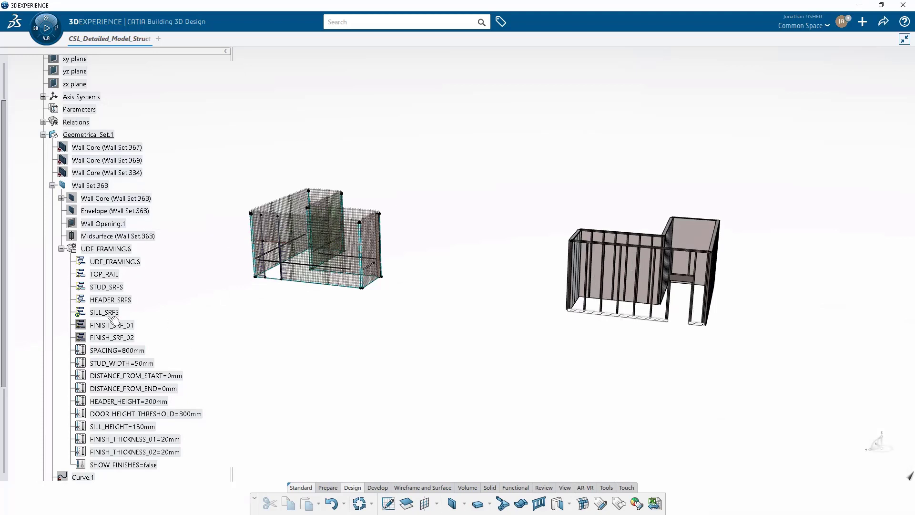
Step: Pick the frame's bottom rail and set the wall's stud spacing to 550mm
click(648, 322)
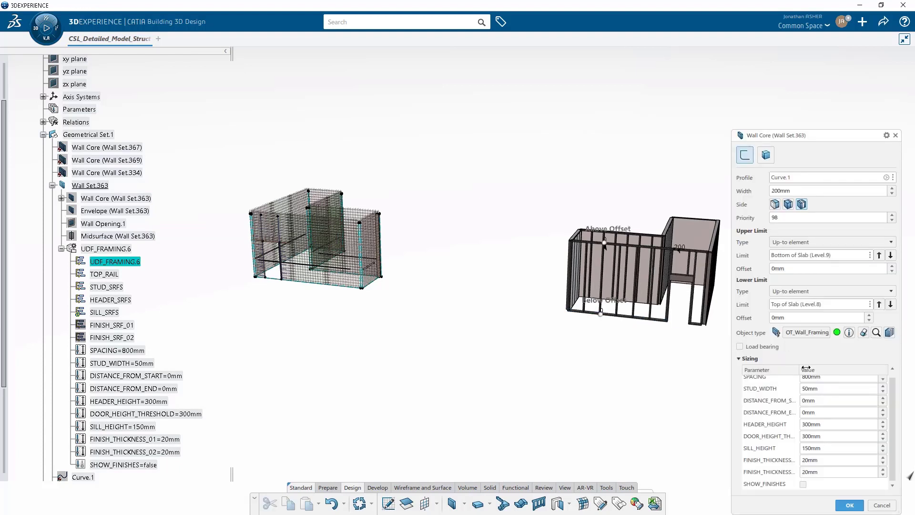
scroll(822, 406, up, 1)
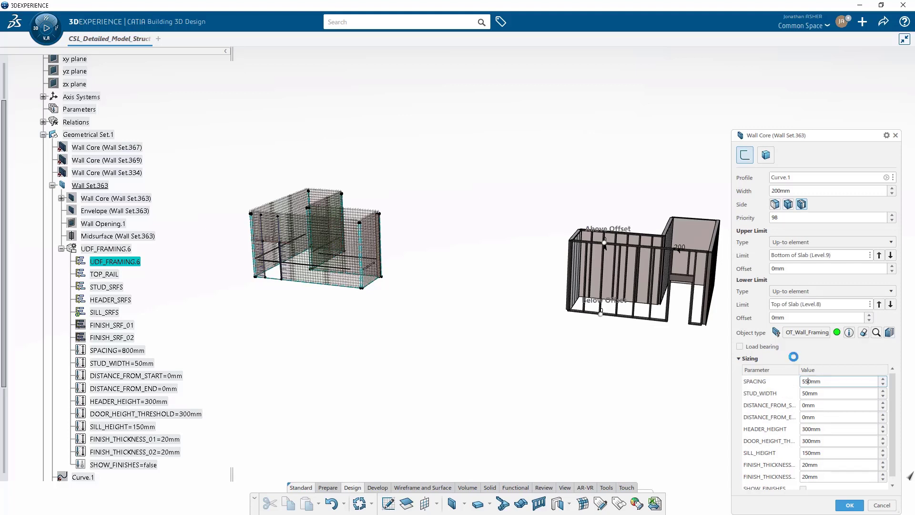
click(850, 431)
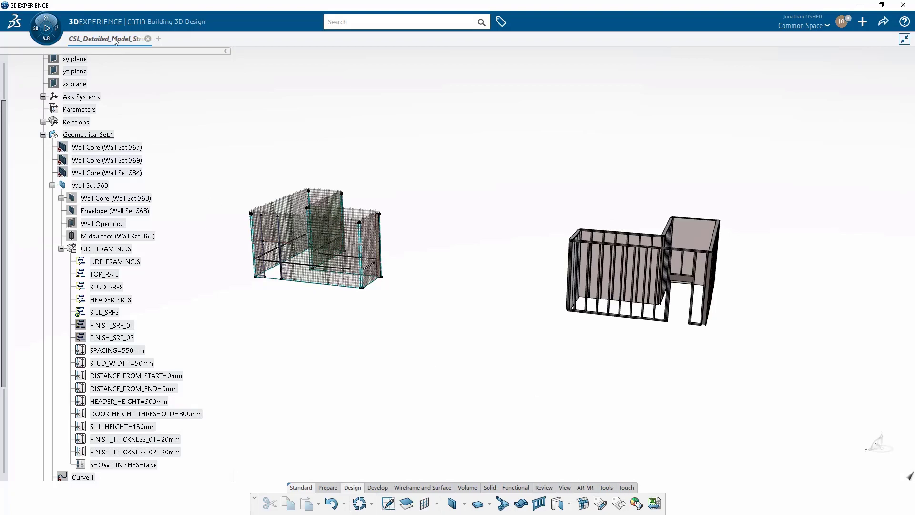
Step: Return to the CSL A building and orbit down to a street-level view of the stair area
mouse_move(114, 41)
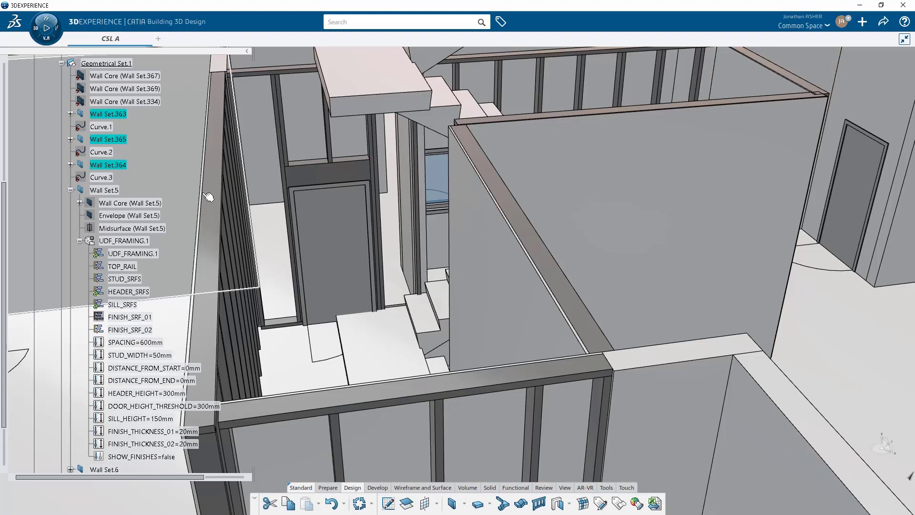
scroll(378, 265, down, 5)
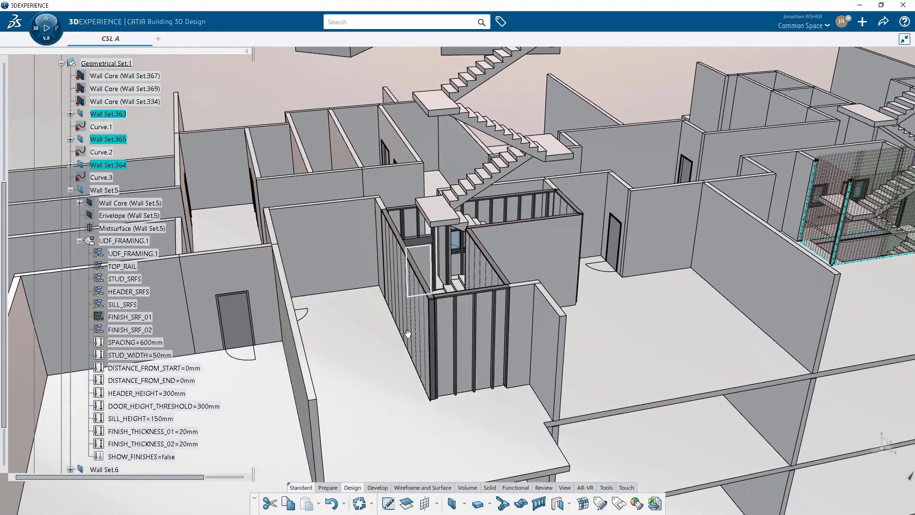
middle_drag(407, 334, 673, 304)
scroll(673, 304, down, 10)
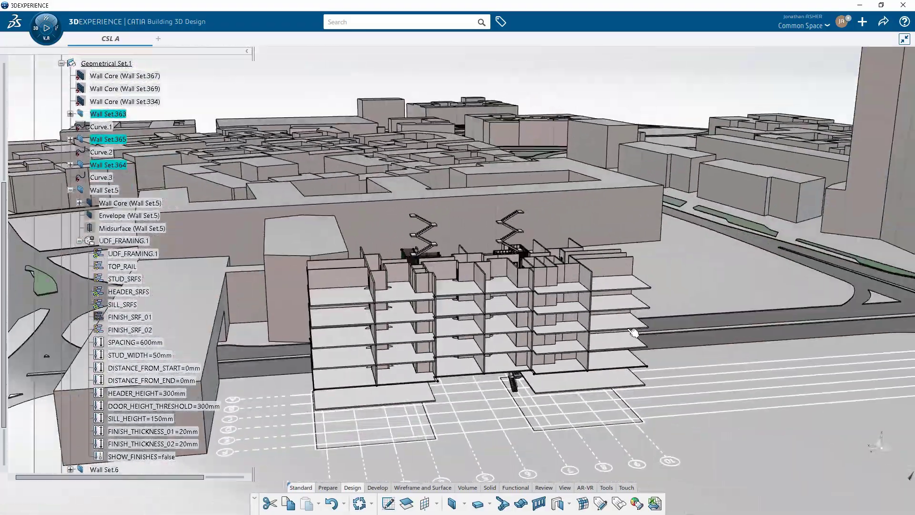
middle_drag(634, 332, 511, 222)
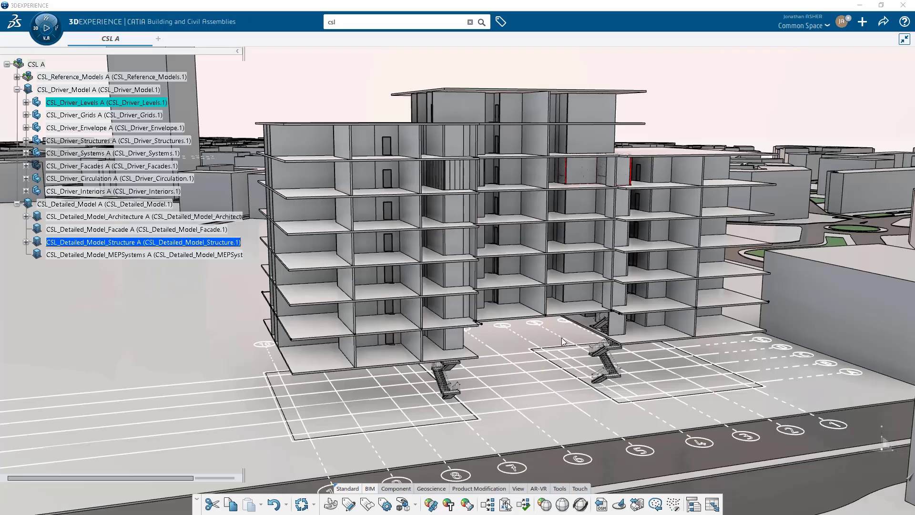
Step: Distribute from CSL_Driver_Interiors to CSL_Detailed_Model_Structure, showing only already-distributed elements
click(523, 504)
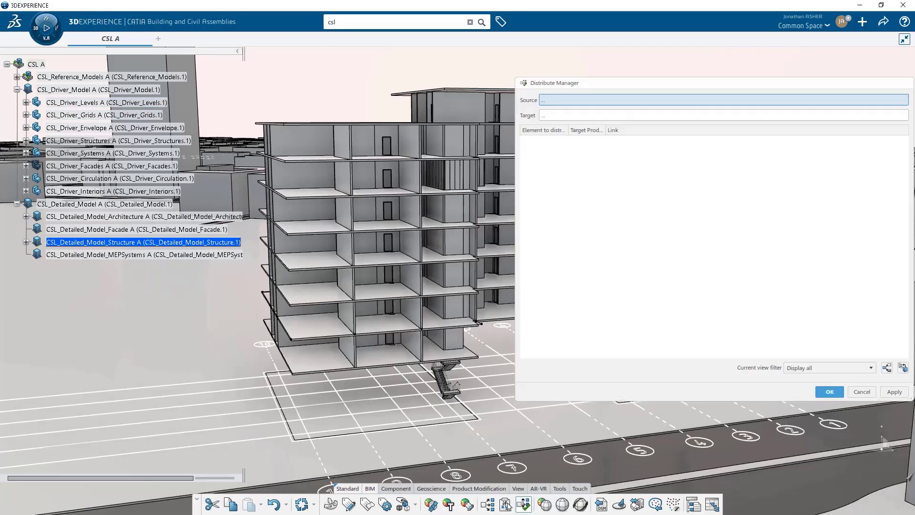
click(90, 190)
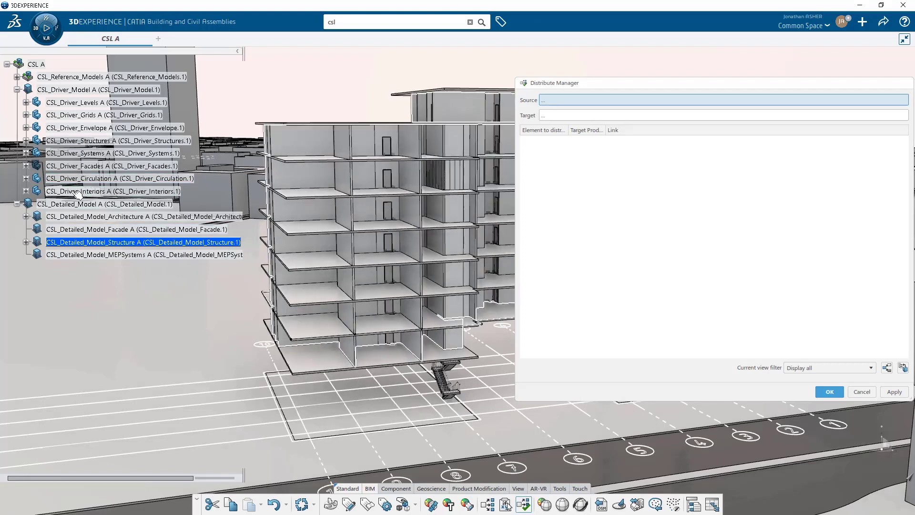
click(155, 243)
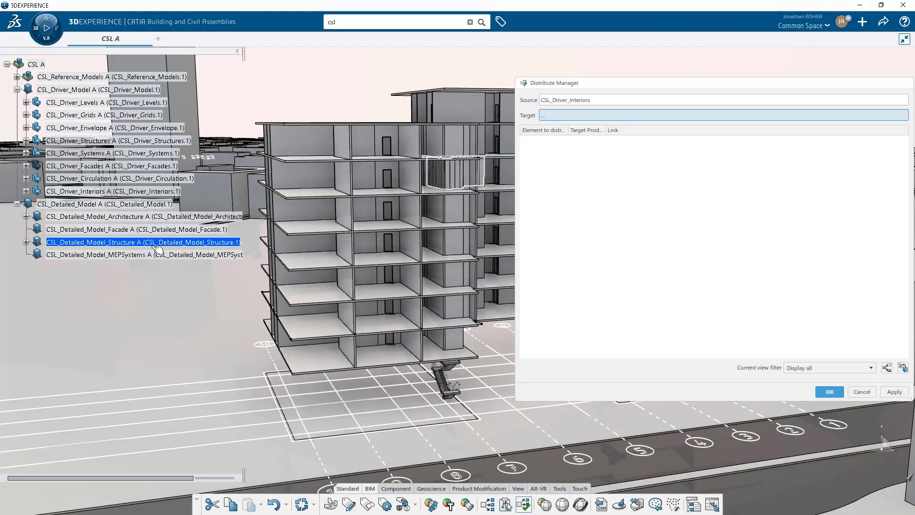
click(894, 392)
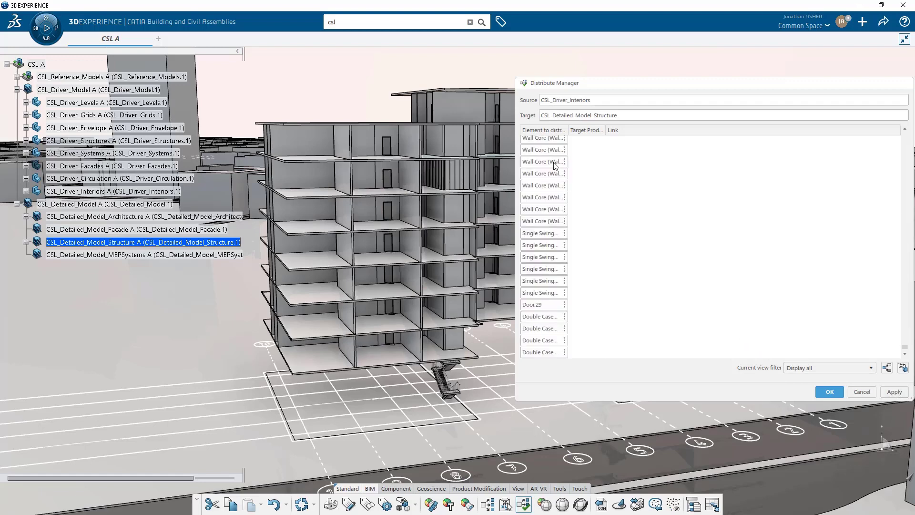
drag(567, 130, 640, 127)
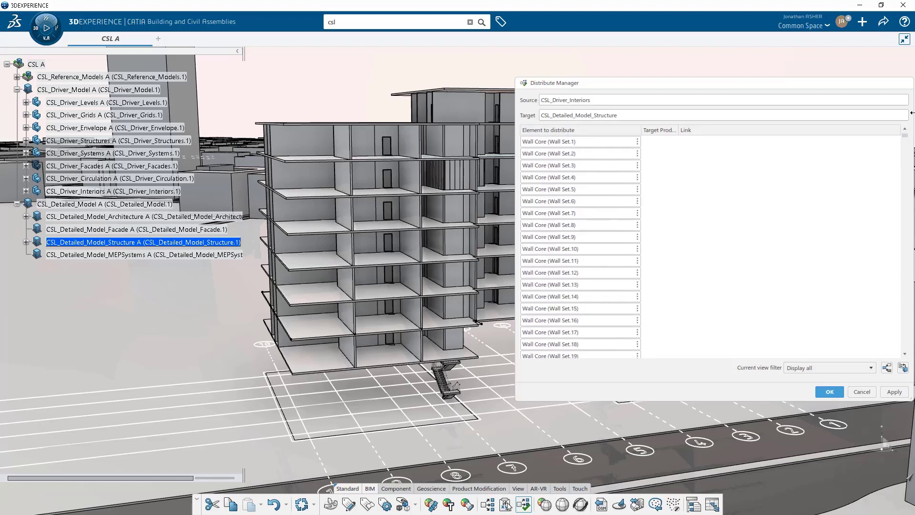
click(836, 367)
click(829, 391)
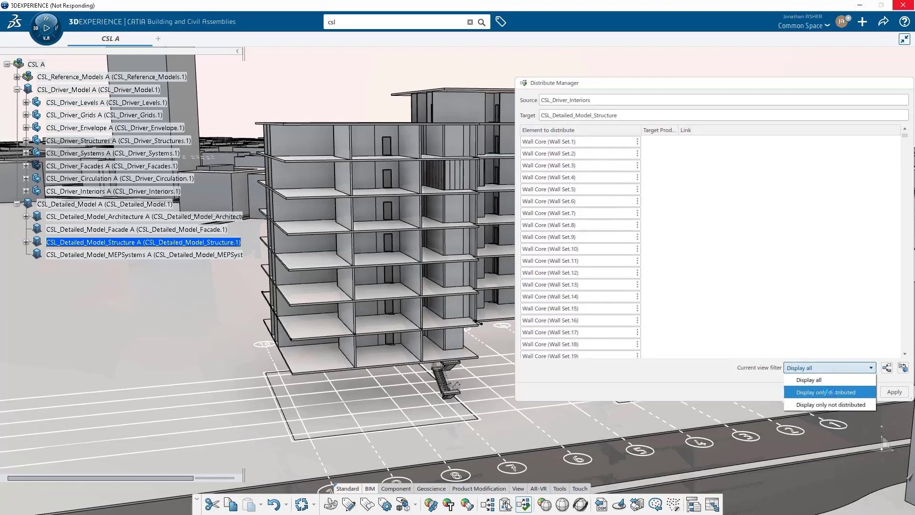
Step: Reframe the view on the Wall Set.363 wall core and list the model's links and relations
middle_drag(479, 293, 324, 293)
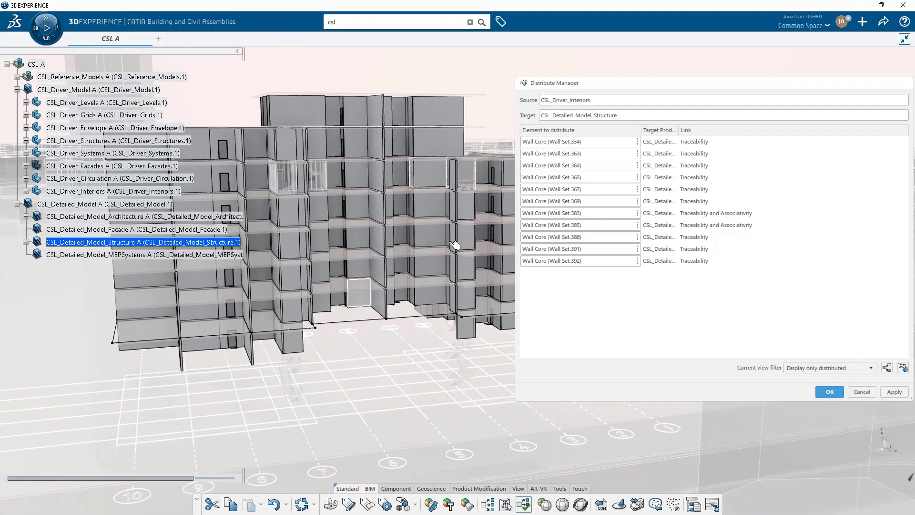
click(589, 143)
click(589, 154)
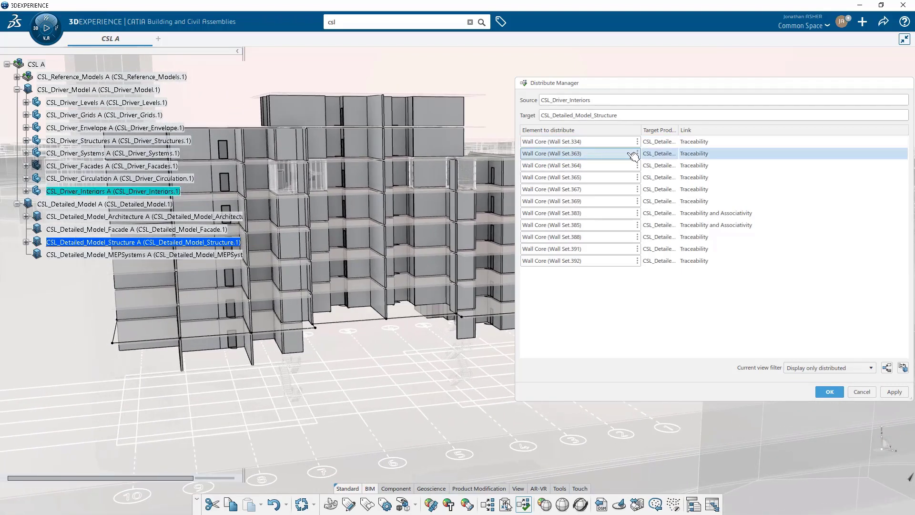
click(638, 154)
click(652, 172)
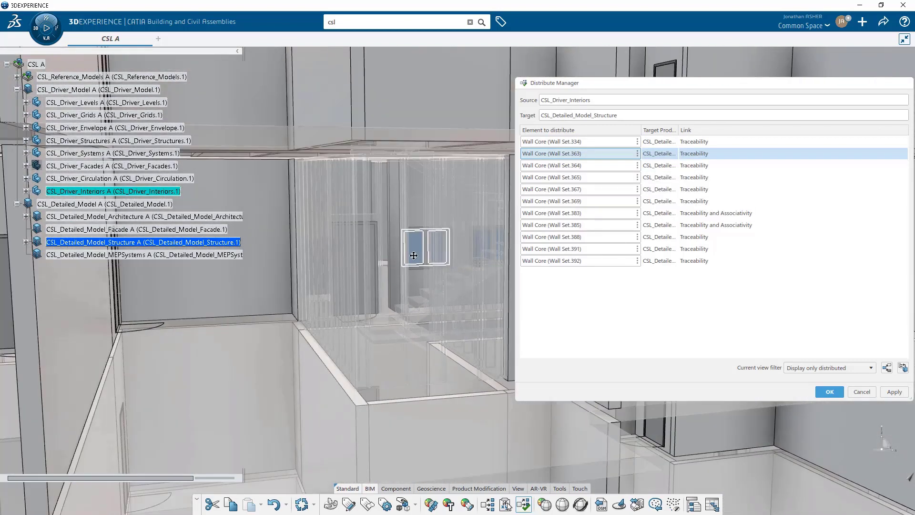
scroll(409, 240, up, 3)
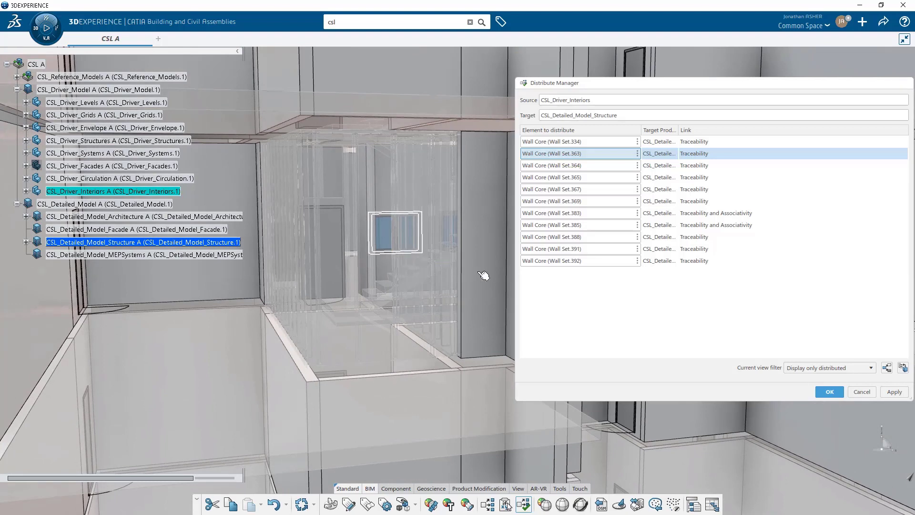
click(888, 367)
drag(835, 319, 838, 414)
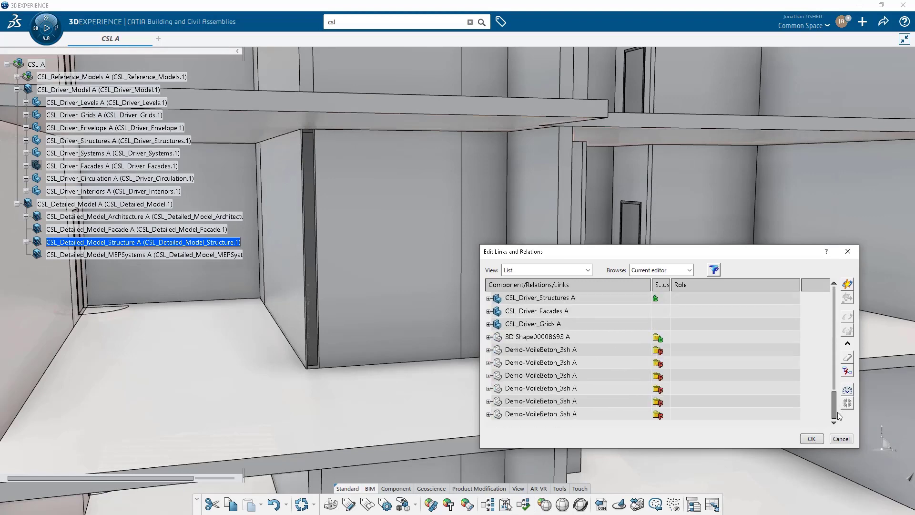
Step: Review the 3D Shape00008693 and CSL_Driver_Interiors traceability links, accept them, and view the whole building
click(489, 336)
click(499, 351)
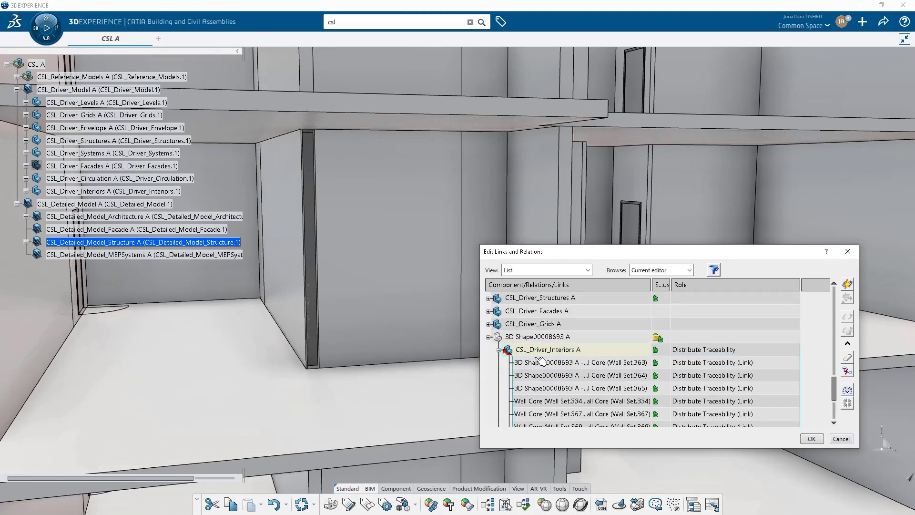
scroll(734, 365, down, 1)
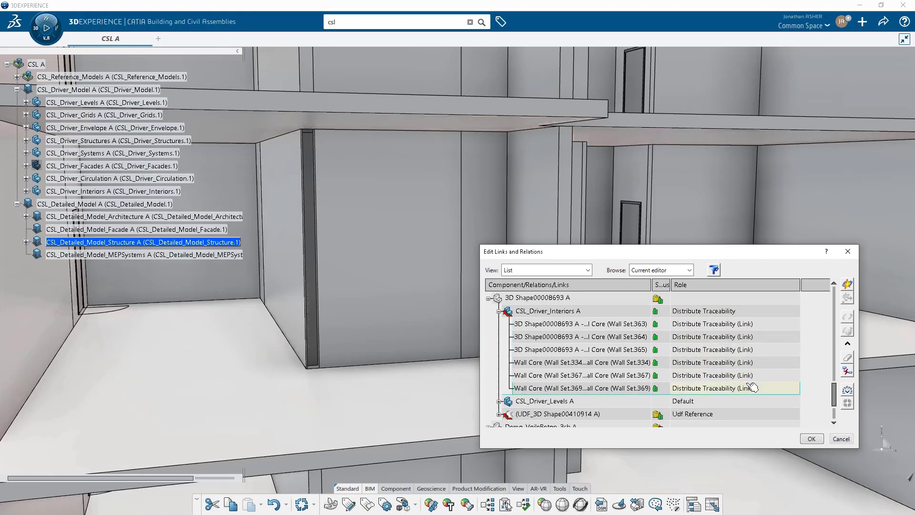
click(809, 439)
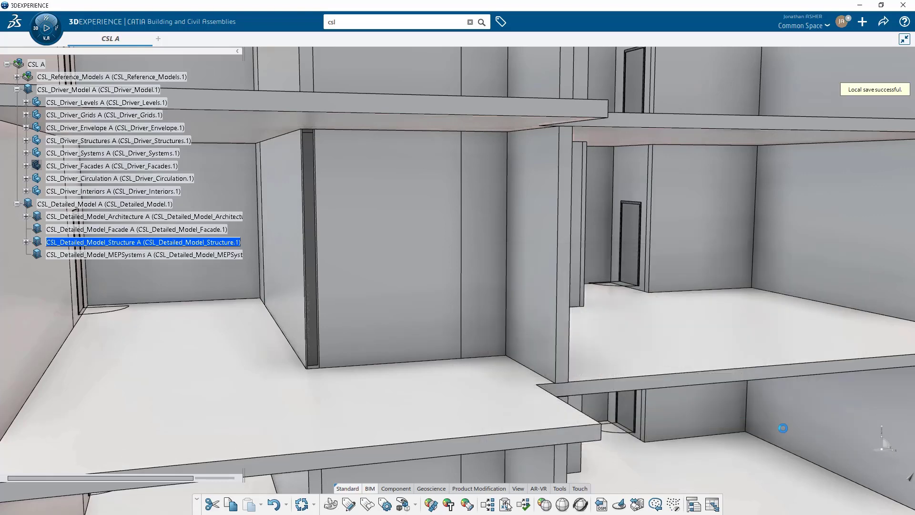
middle_drag(209, 287, 403, 295)
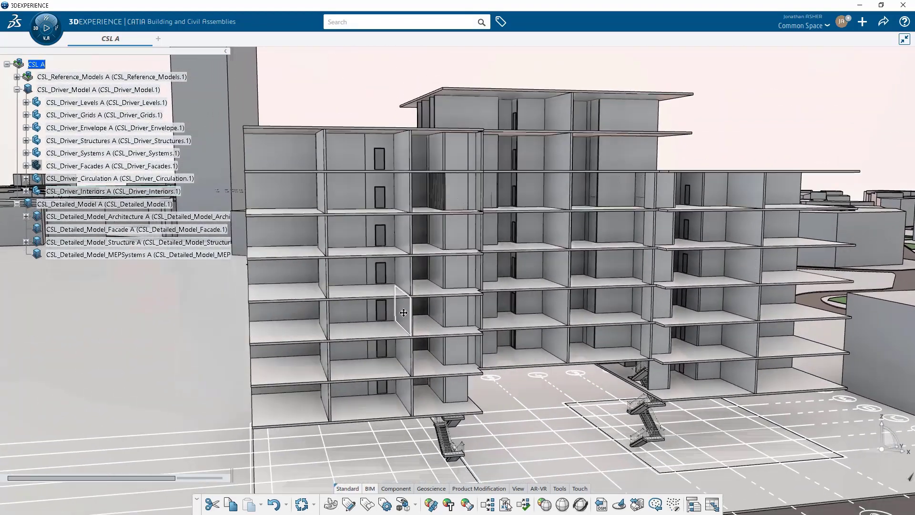
Step: Select all ten slab cores from CSL_Driver_Structures for distribution into CSL_Detailed_Model_Structure
click(523, 504)
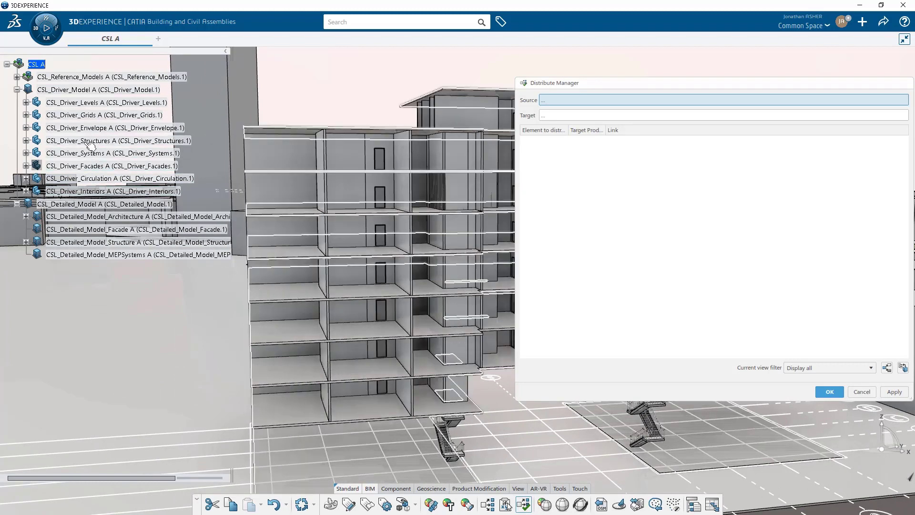
click(124, 142)
click(545, 116)
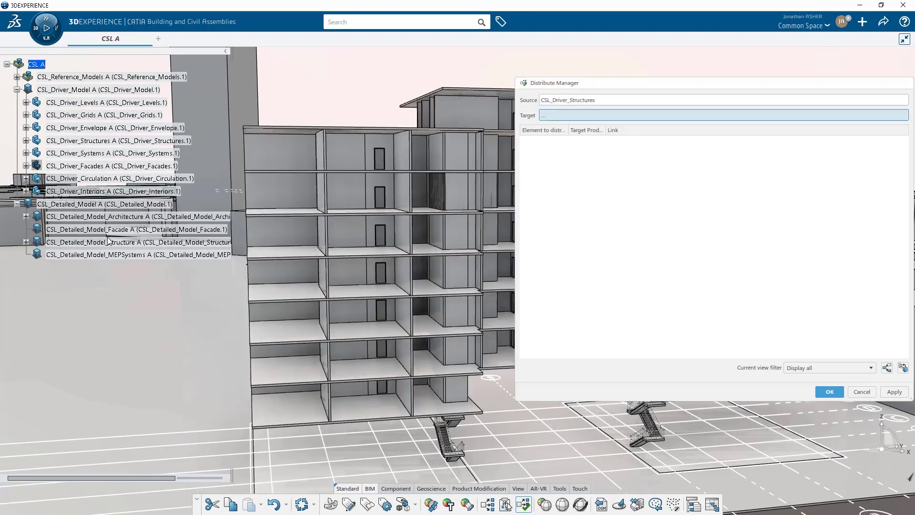
click(100, 243)
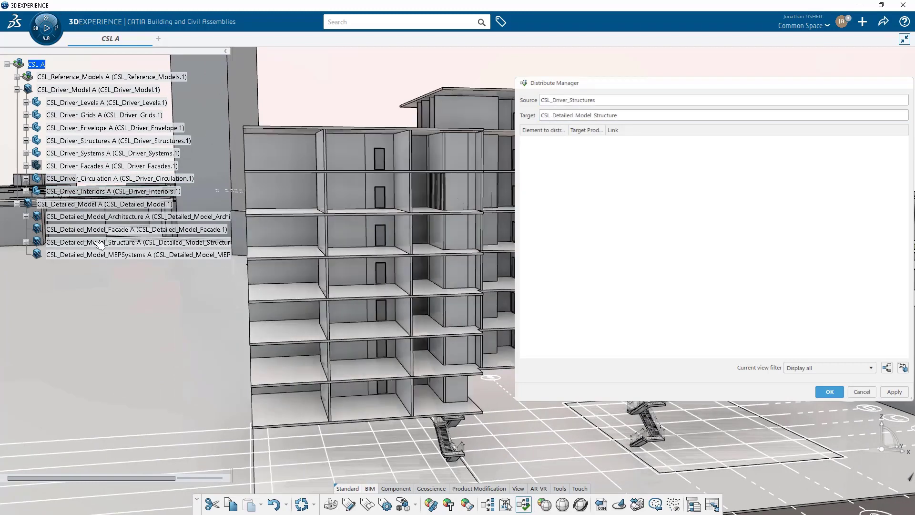
click(899, 393)
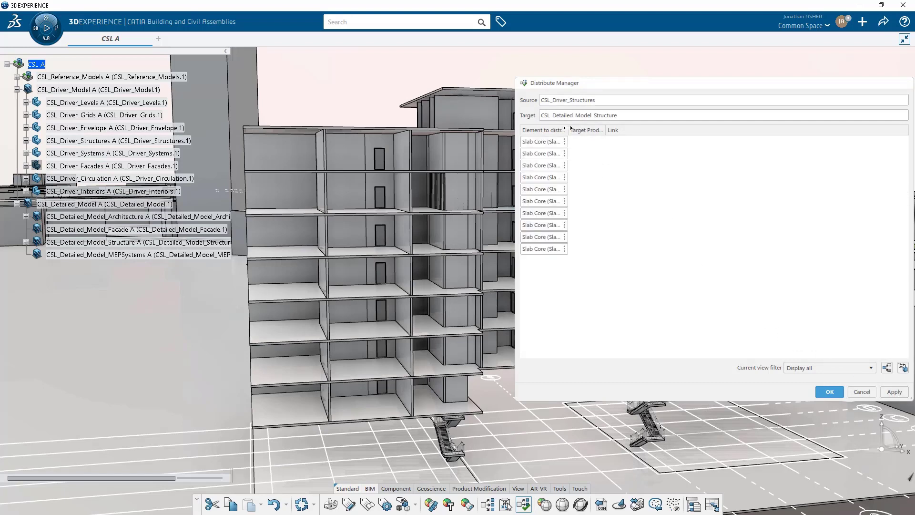
drag(568, 128, 626, 128)
click(575, 142)
shift+click(570, 249)
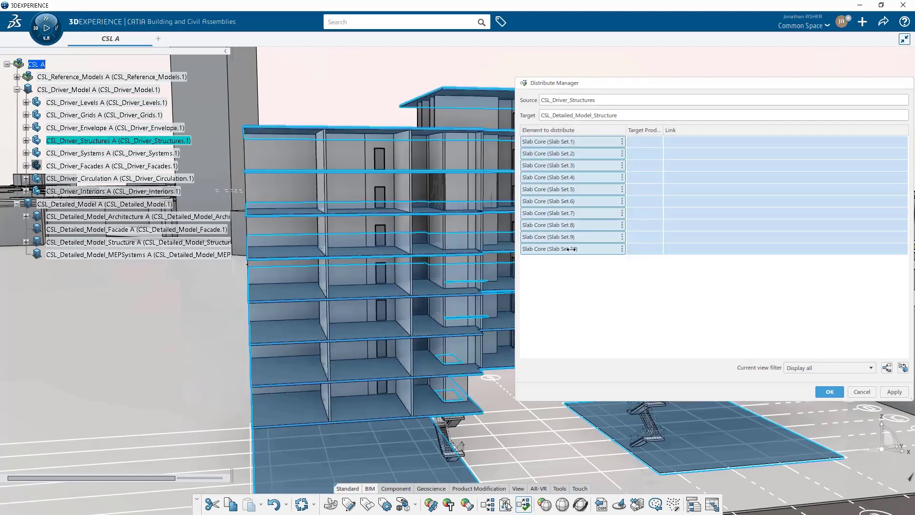
click(903, 368)
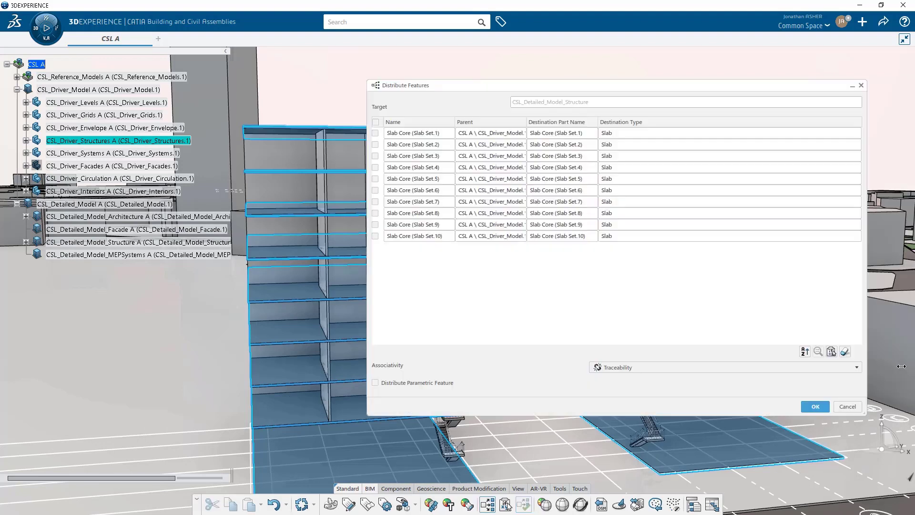
Step: Rename the destination parts CSL_SLAB_L01 through CSL_SLAB_L10
click(566, 134)
click(566, 134)
text(CSL_SLAB_L0)
click(565, 145)
click(565, 145)
text(CSL_SLAB_L0)
text(2)
double_click(565, 153)
text(CSL_SLAB_L0)
text(3)
double_click(568, 167)
text(CSL_SLAB_L0)
text(4)
double_click(563, 177)
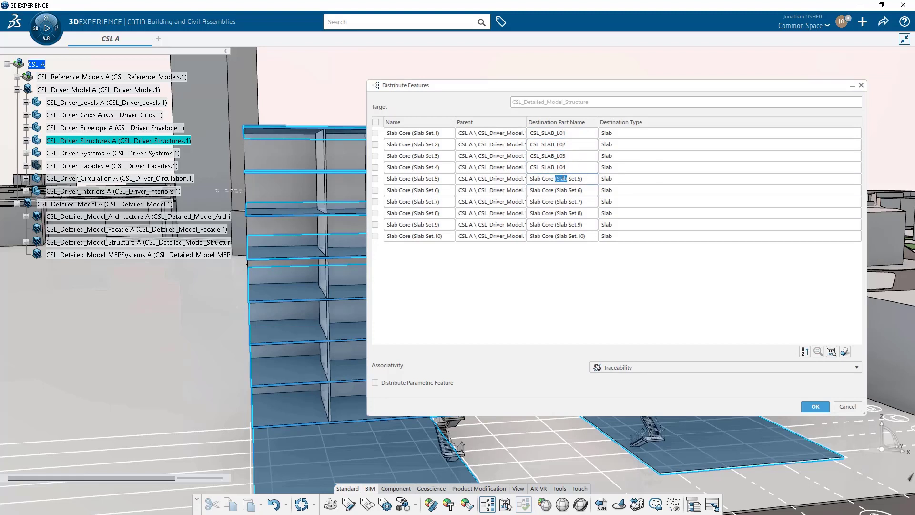
double_click(563, 189)
double_click(563, 202)
text(CSL_SLAB_L0)
text(7)
double_click(574, 212)
text(CSL_SLAB_L0)
text(8)
double_click(569, 224)
text(CSL_SLAB_L0)
text(9)
double_click(569, 236)
text(CSL_SLAB_L0)
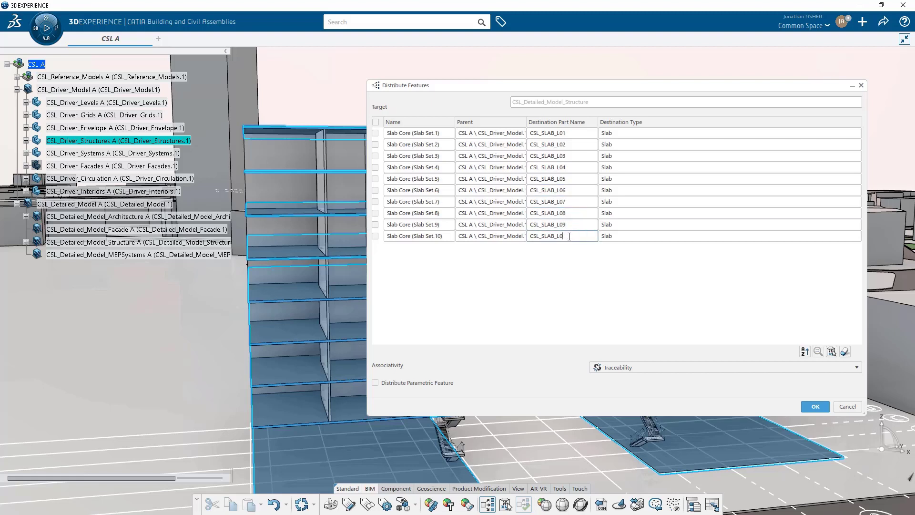
Step: Include all ten rows with Traceability and Associativity and run the distribution
click(376, 122)
click(600, 367)
click(572, 380)
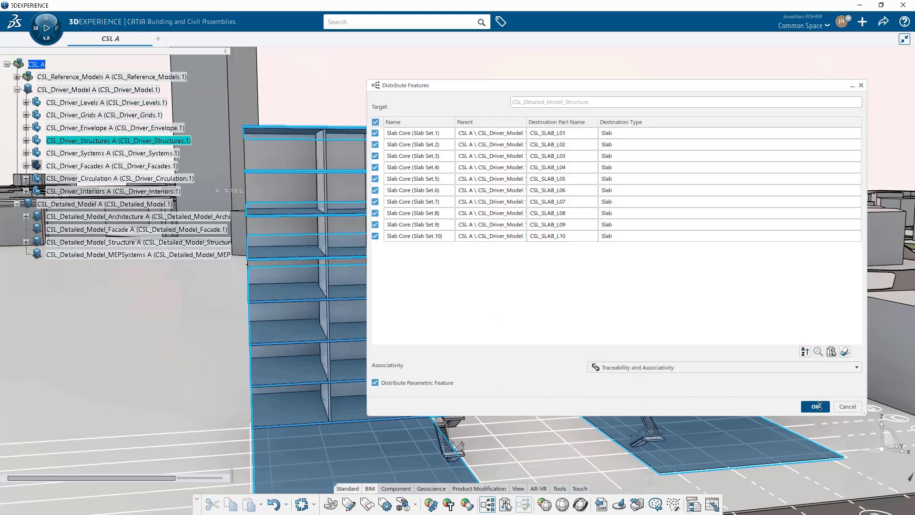
click(816, 406)
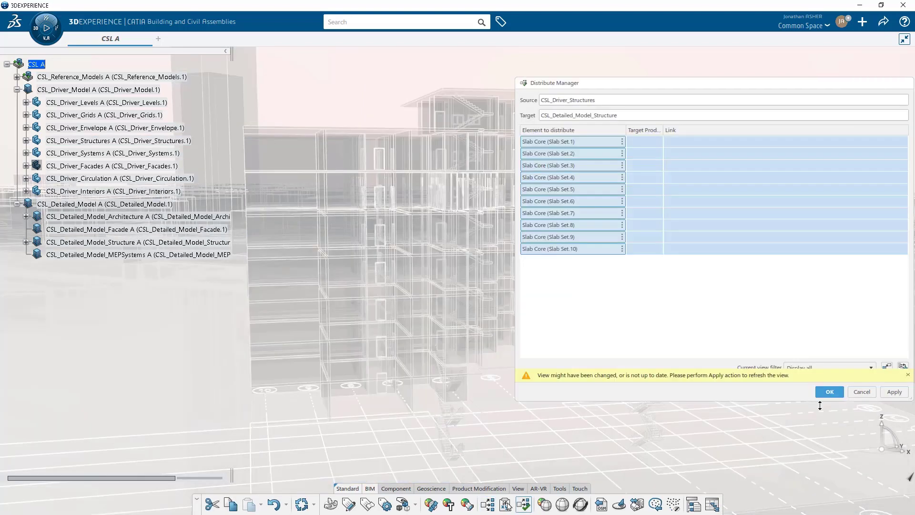
Step: Close Distribute Manager and expand CSL_Detailed_Model_Structure to reveal CSL_SLAB_L01–L10
click(831, 393)
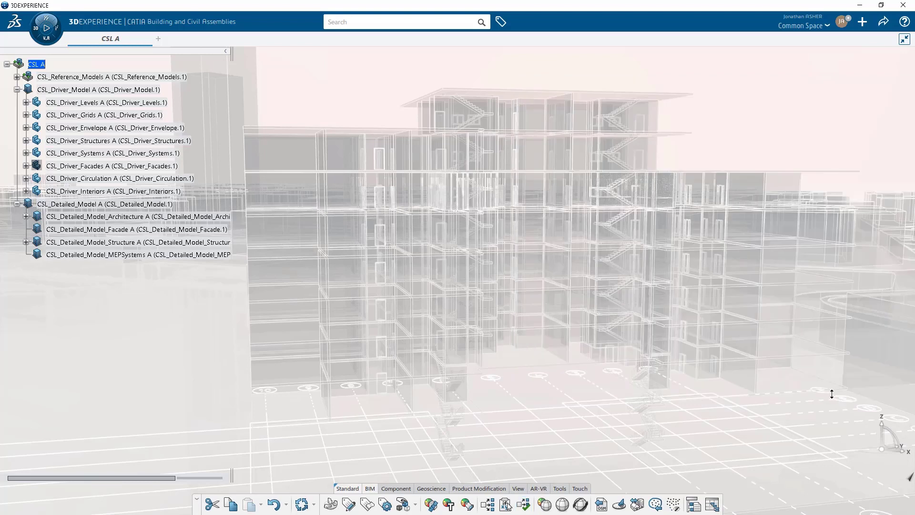
click(25, 242)
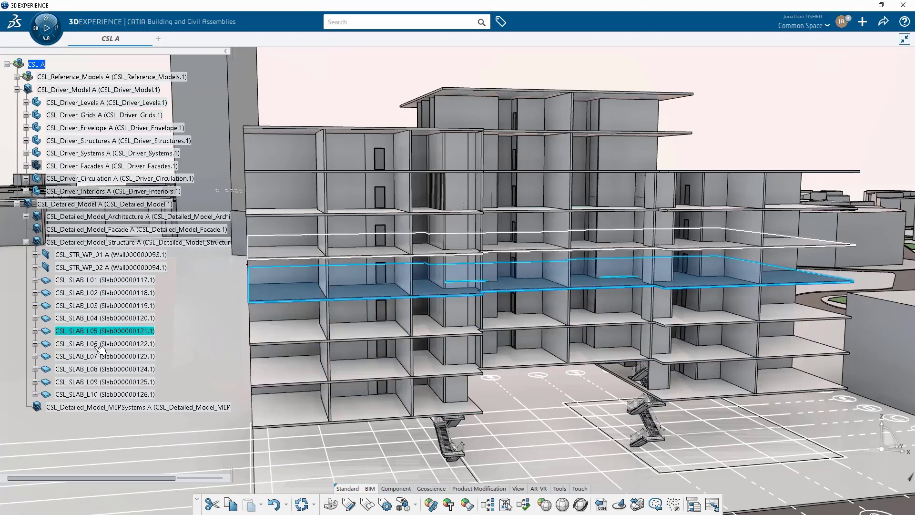
Step: Open CSL_Detailed_Model_Structure in a new app and zoom onto the slab stack
right_click(103, 243)
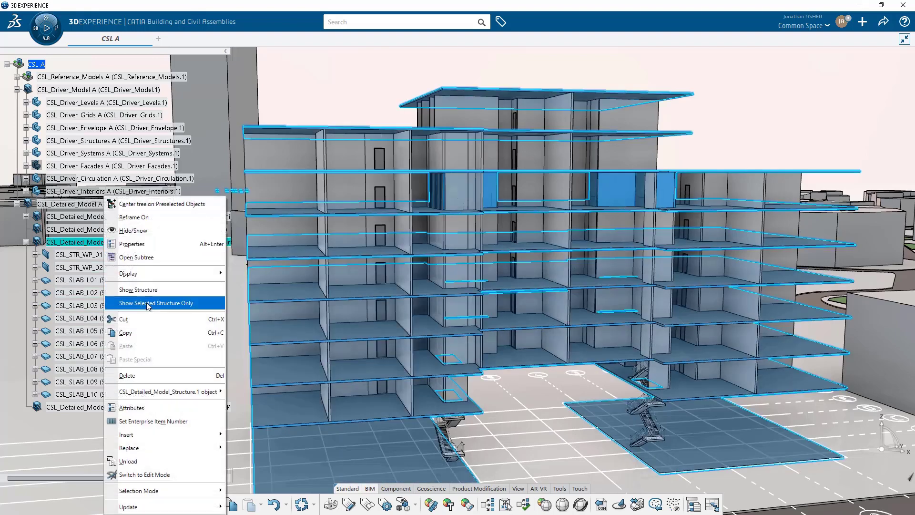
mouse_move(168, 390)
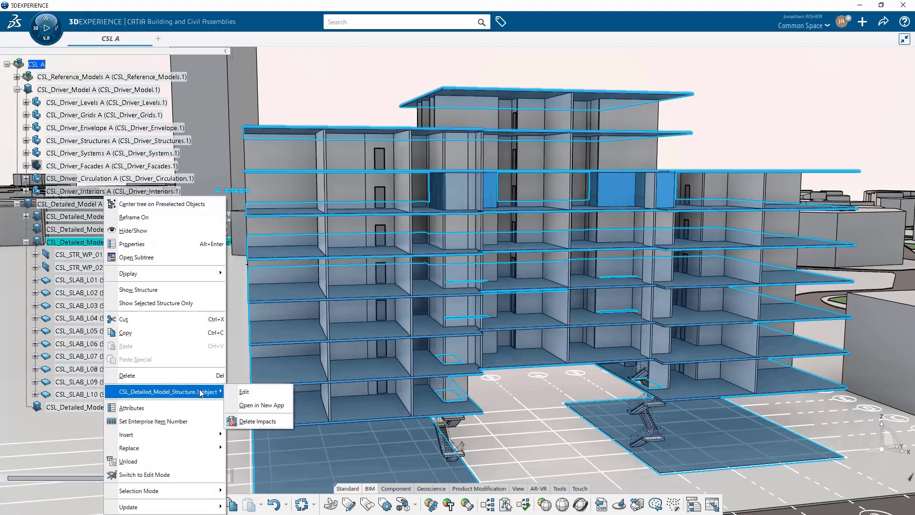
click(248, 404)
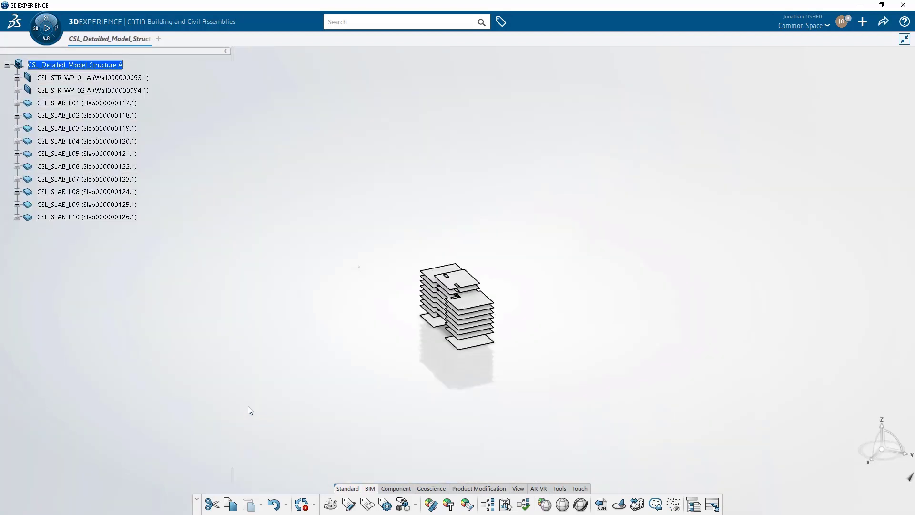
right_click(109, 77)
key(Escape)
scroll(538, 318, up, 10)
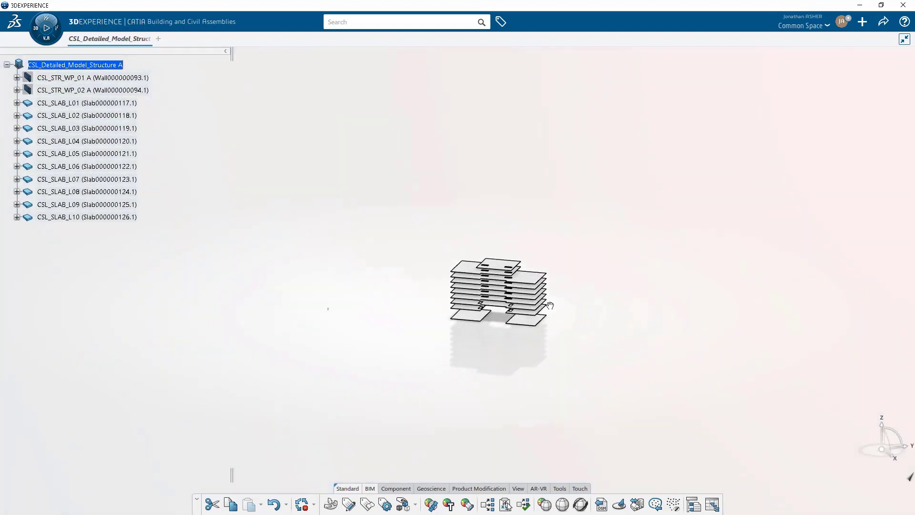
scroll(538, 319, up, 5)
middle_drag(537, 285, 378, 351)
Step: Inspect the CSL_SLAB_L03 slab core's BIM attributes and base quantities
click(379, 353)
right_click(379, 353)
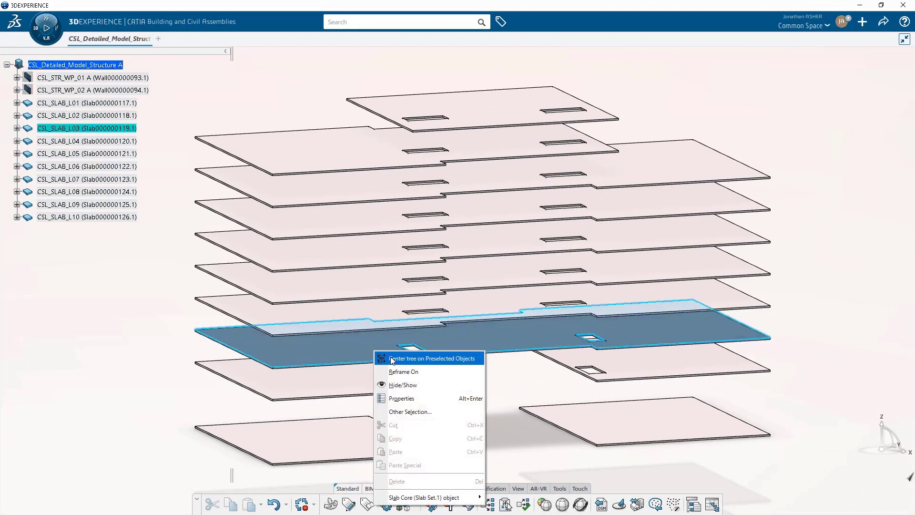
click(392, 358)
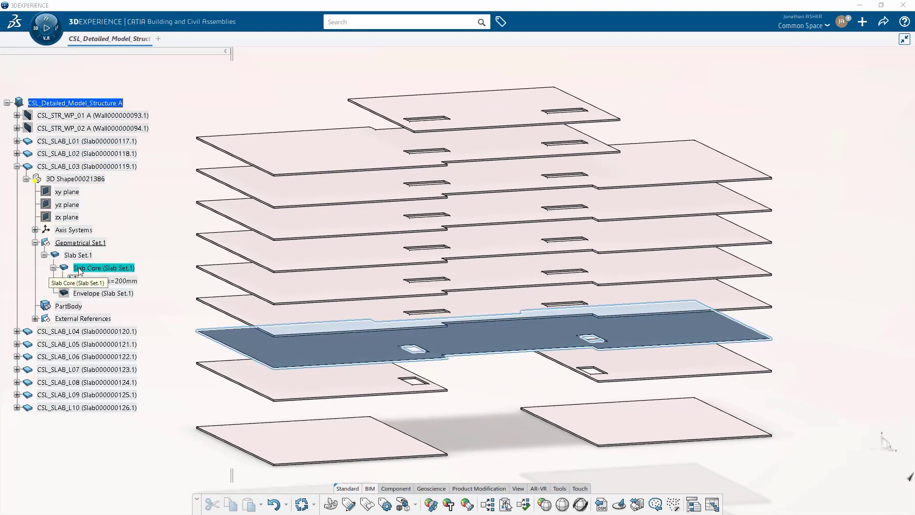
click(348, 505)
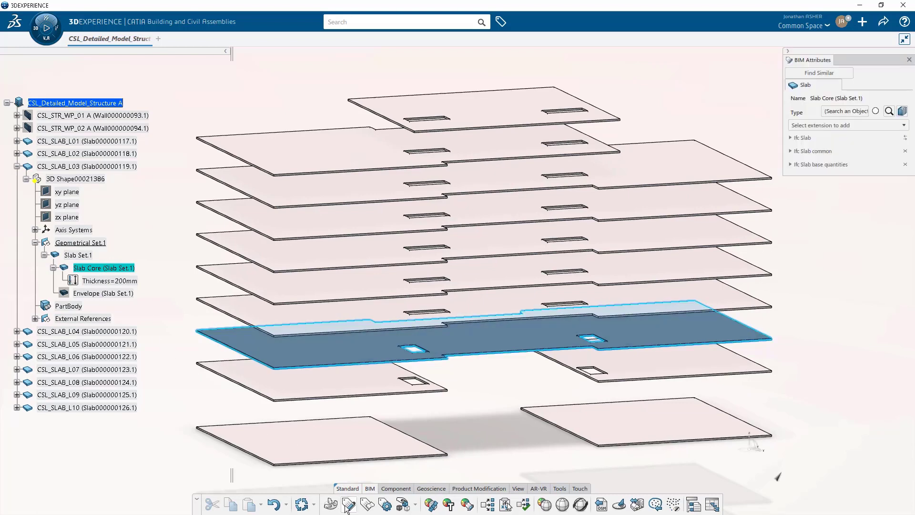
click(787, 164)
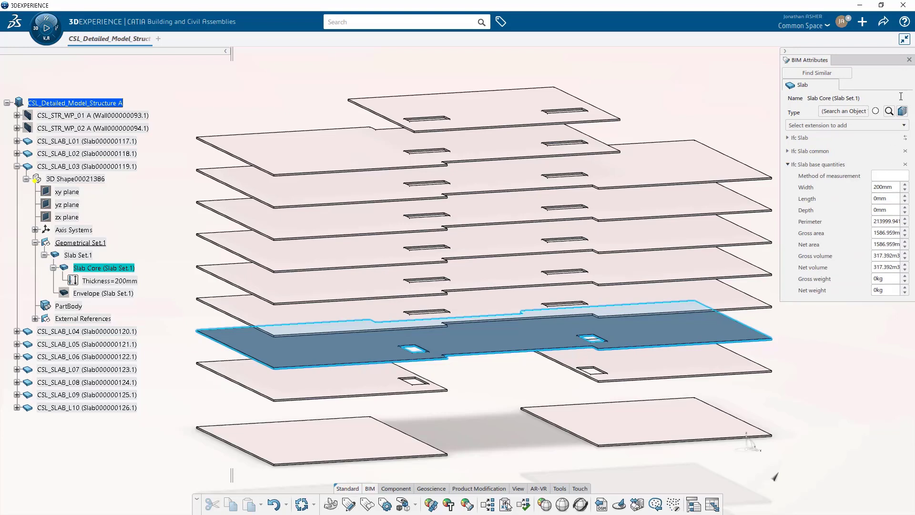
click(909, 59)
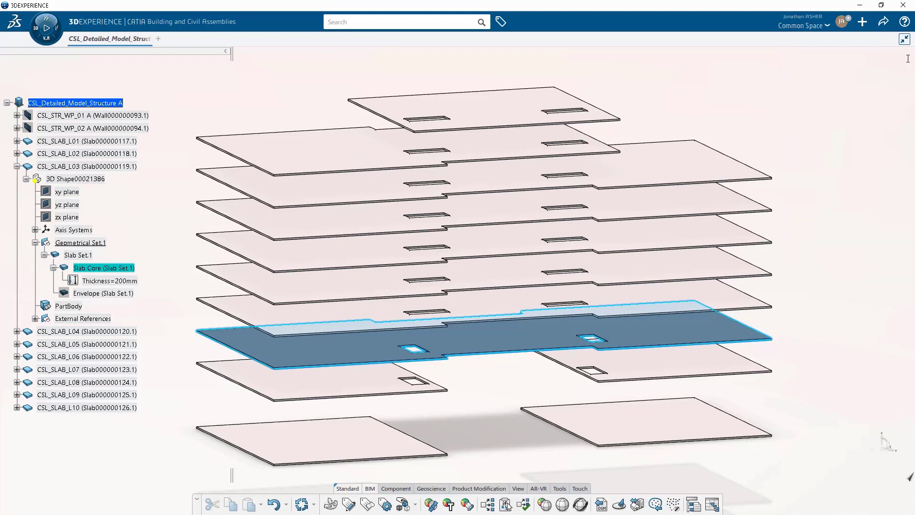
Step: Clear the selection and collapse Geometrical Set.1, 3D Shape00021386 and CSL_SLAB_L03
click(858, 151)
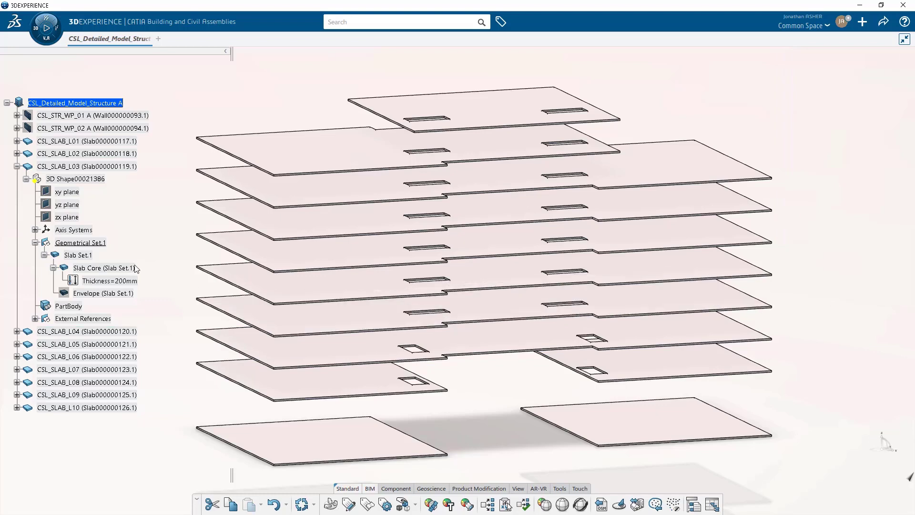
click(35, 242)
click(25, 179)
click(17, 167)
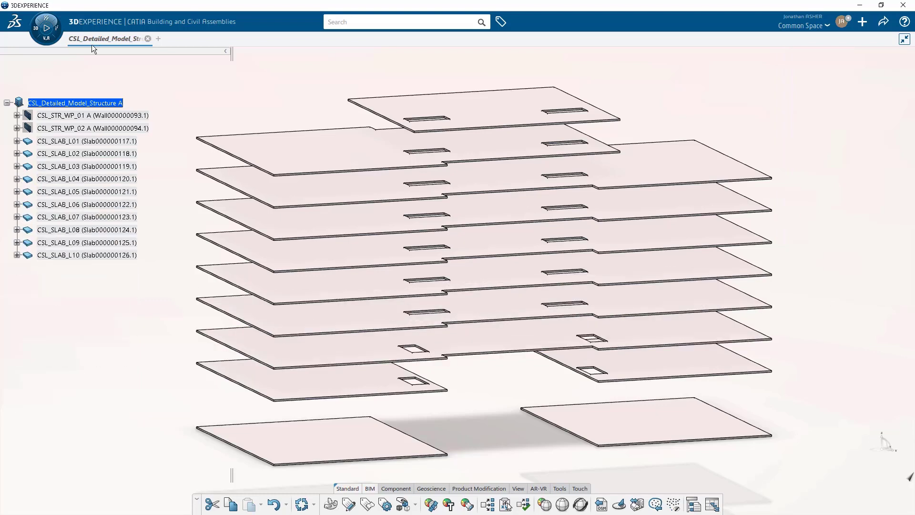
Step: Return to CSL A, show the CSL_Driver_Facades curtain walls, and collapse the tree
mouse_move(92, 44)
click(97, 113)
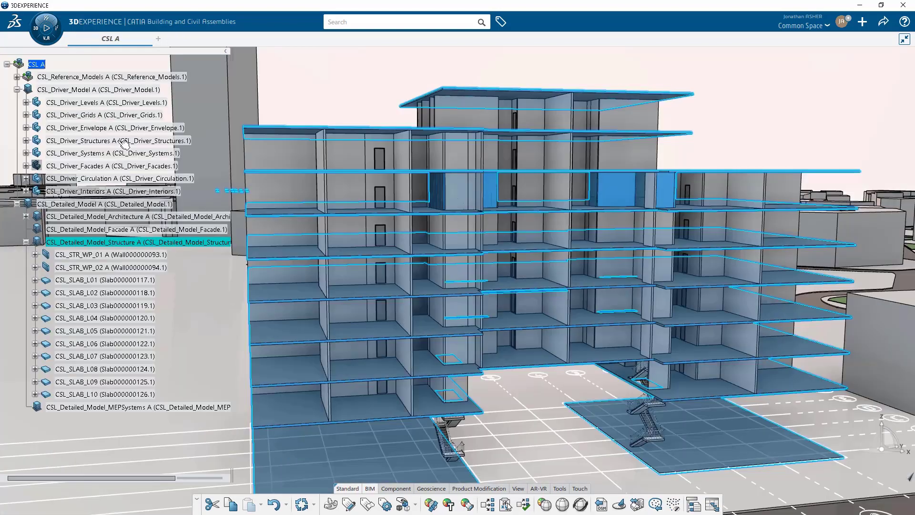
click(274, 105)
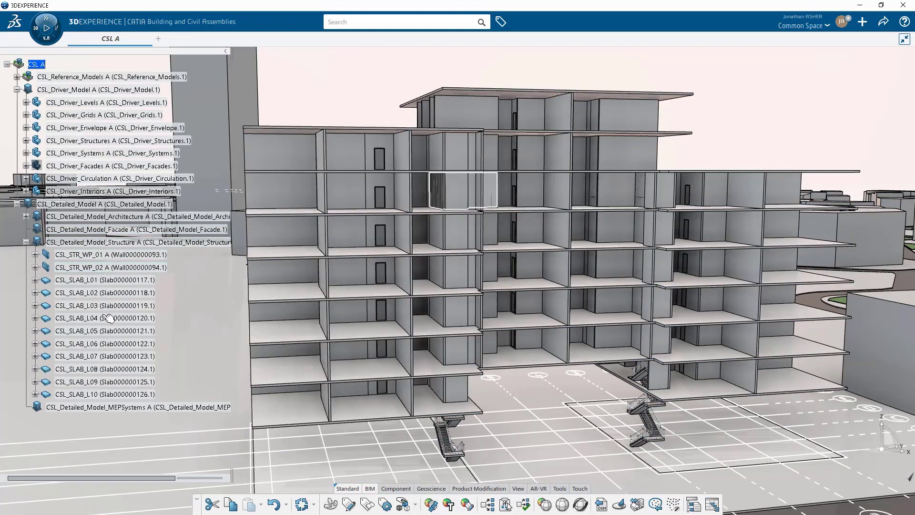
right_click(77, 164)
click(95, 184)
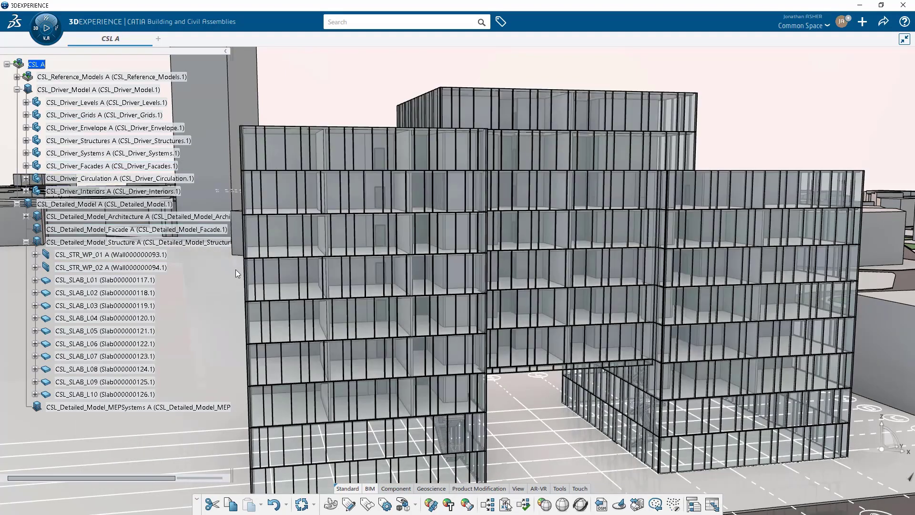
click(25, 242)
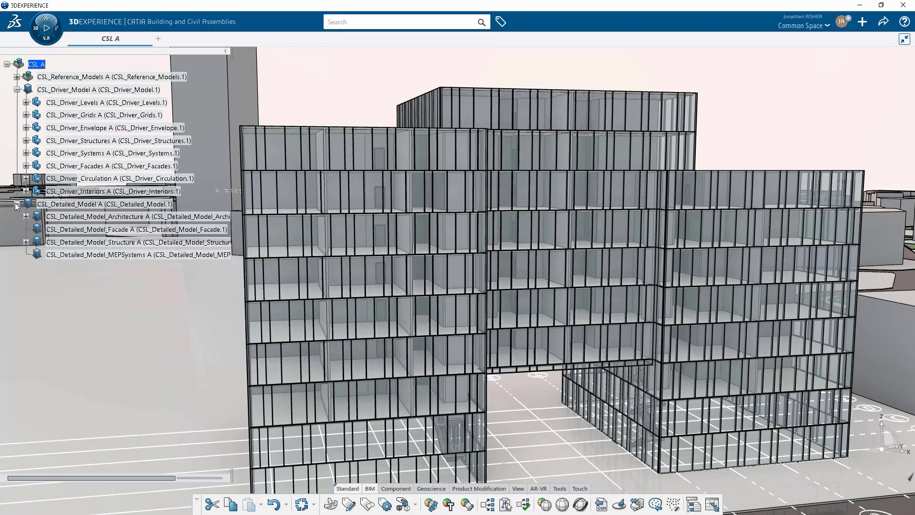